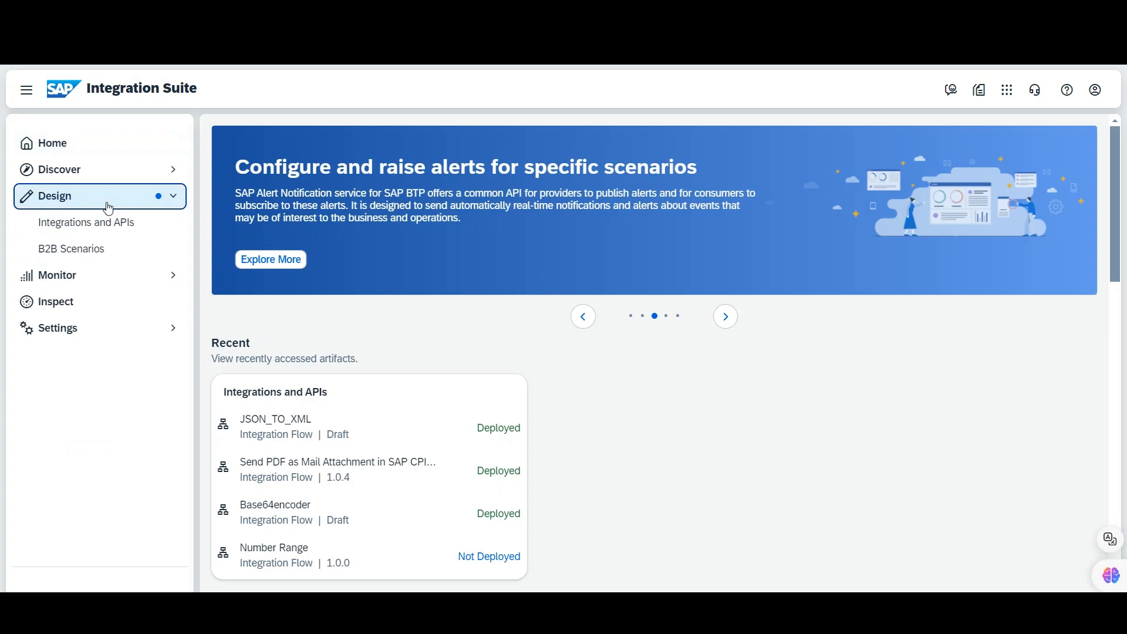
Start a new integration package in the Integrations and APIs design workspace and name it Content Modifier.
{"action": "left_click", "coordinate": [114, 225]}
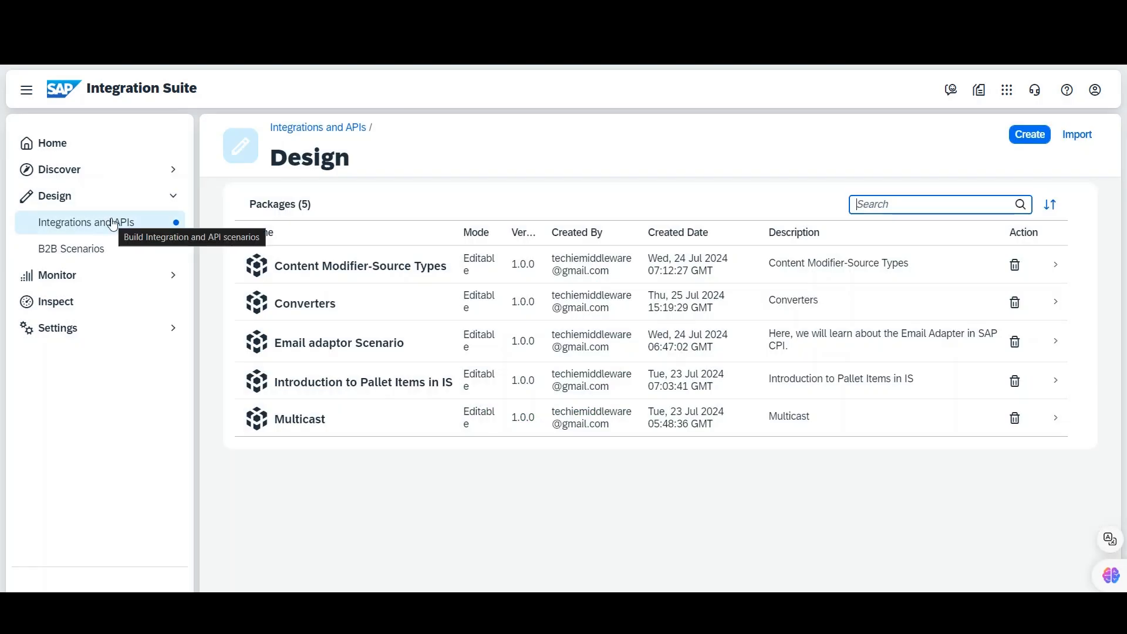
{"action": "left_click", "coordinate": [1028, 135]}
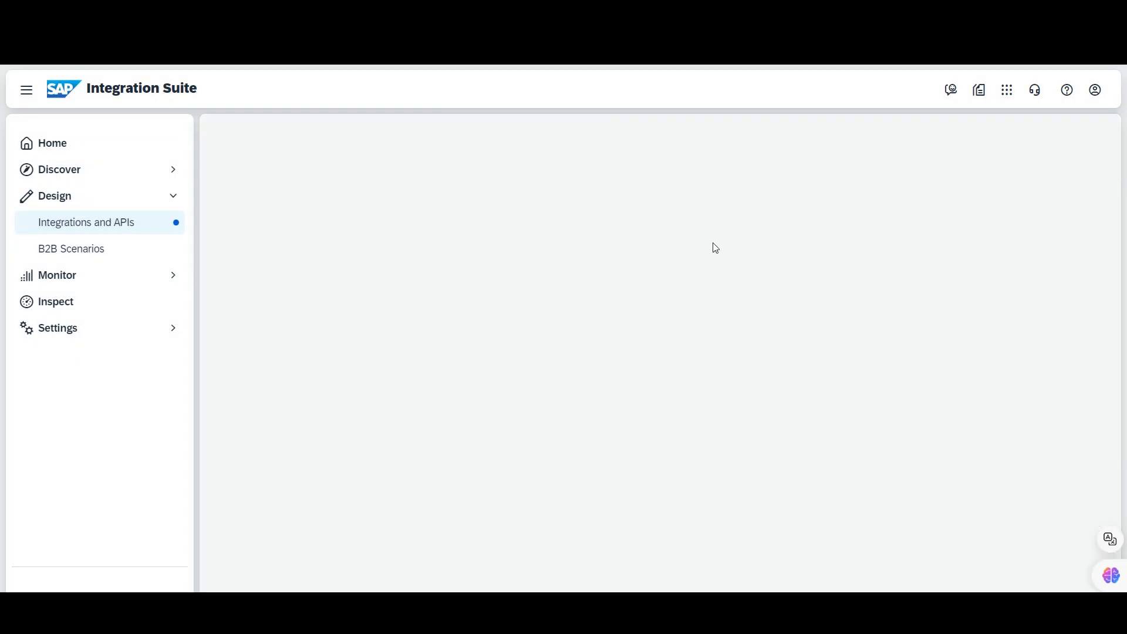
{"action": "left_click", "coordinate": [522, 284]}
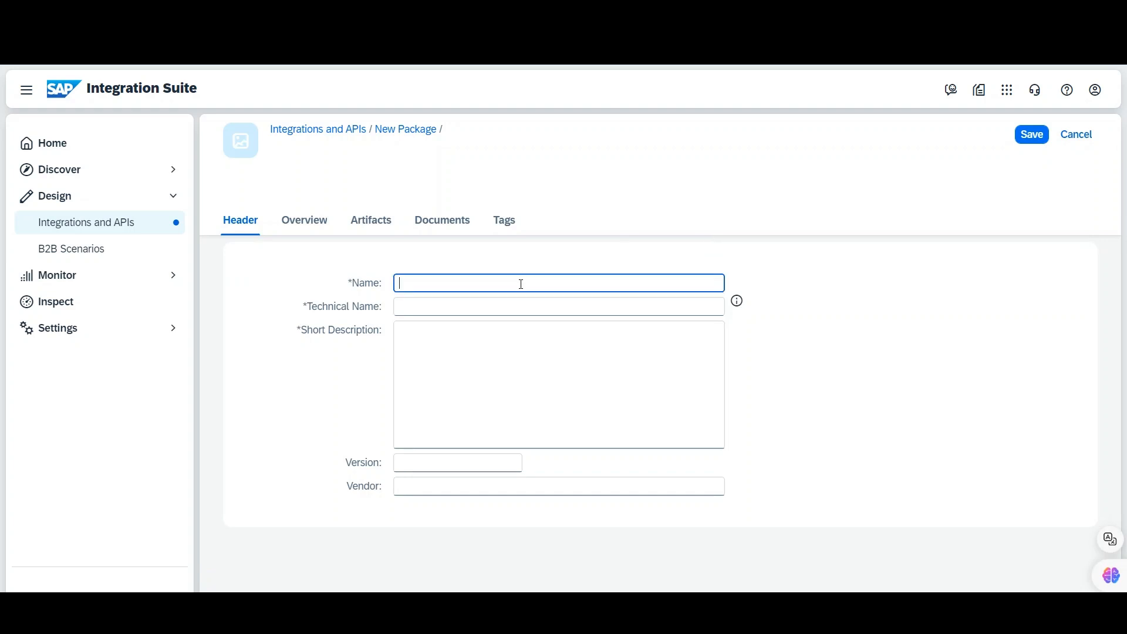
{"action": "type", "text": "Content M"}
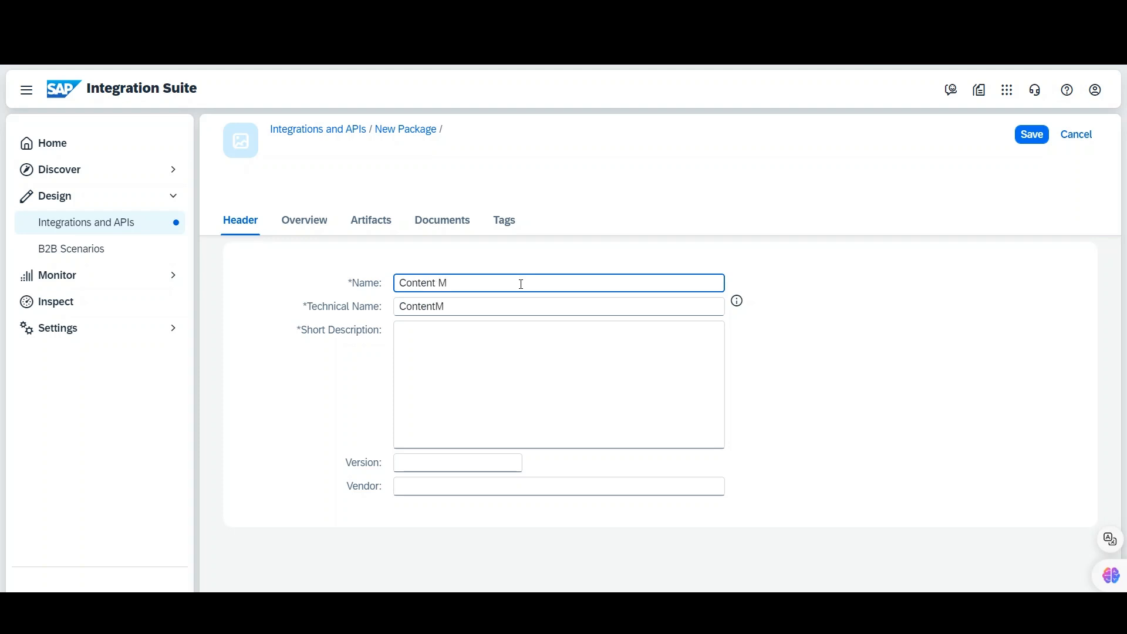
{"action": "type", "text": "odifier"}
{"action": "key", "text": "ctrl+a"}
{"action": "key", "text": "ctrl+c"}
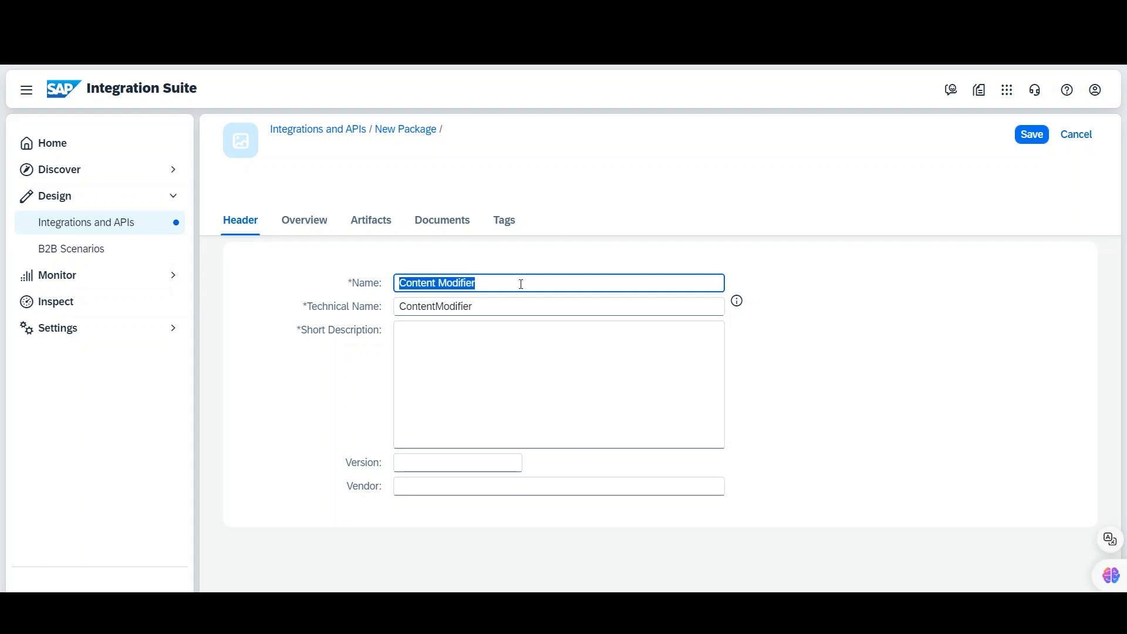
Reuse the package name Content Modifier as the short description and save the package.
{"action": "left_click", "coordinate": [471, 350]}
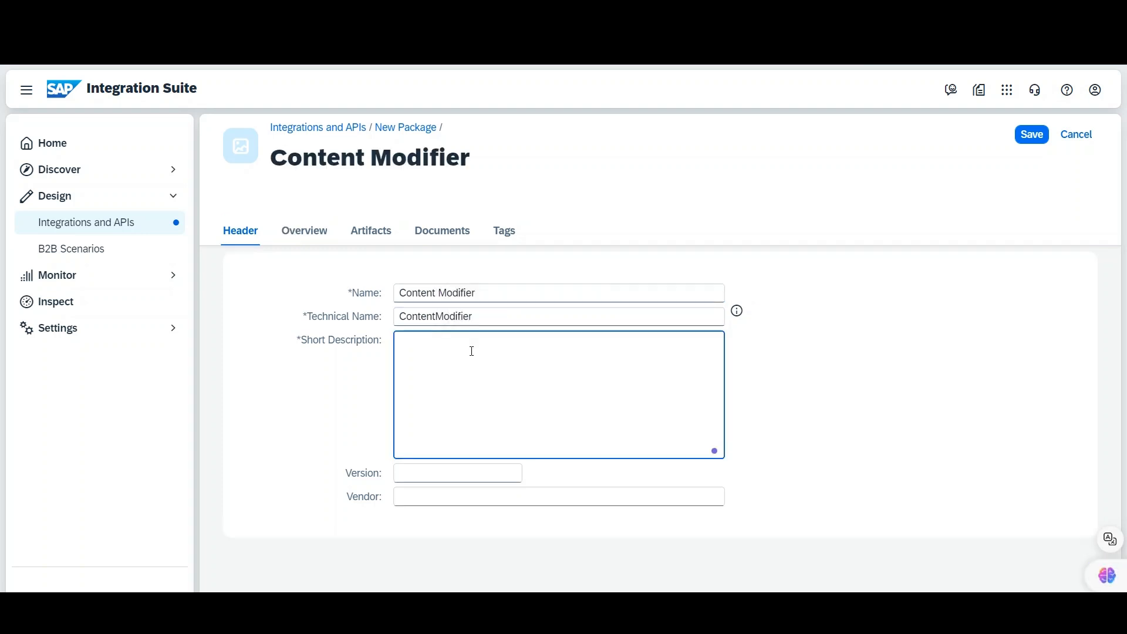
{"action": "key", "text": "ctrl+v"}
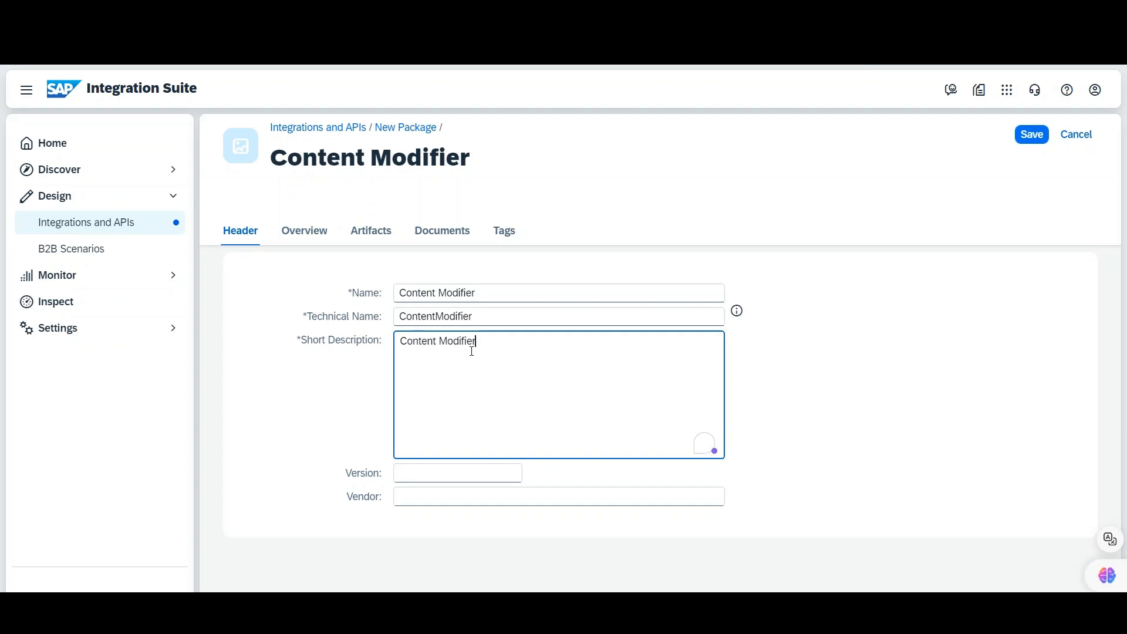
{"action": "left_click", "coordinate": [1032, 136]}
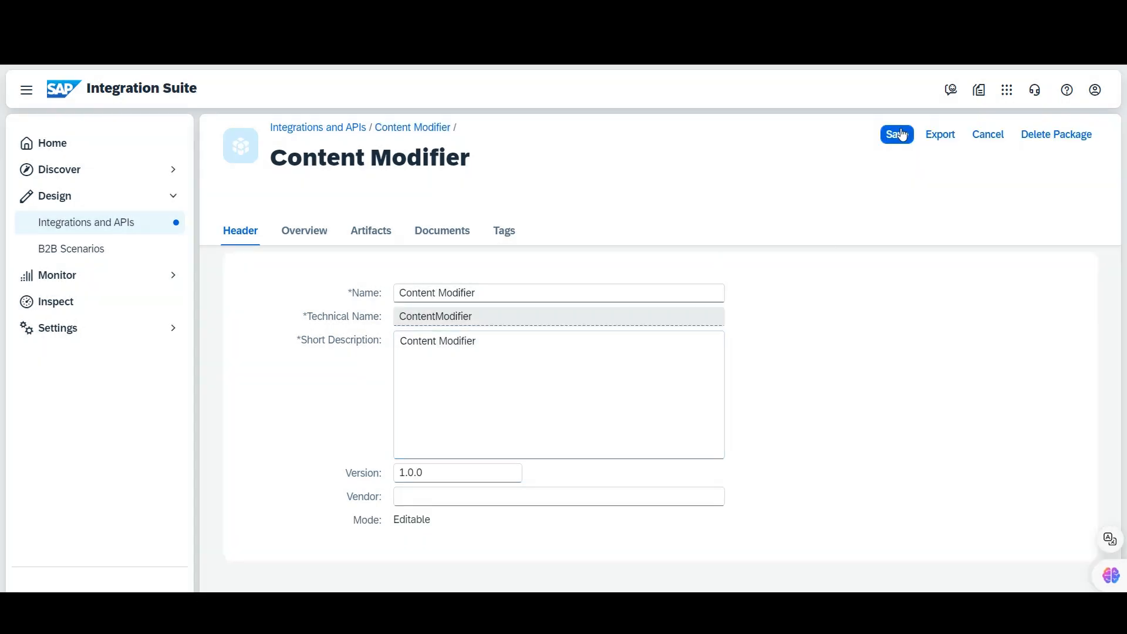
{"action": "left_click", "coordinate": [904, 135]}
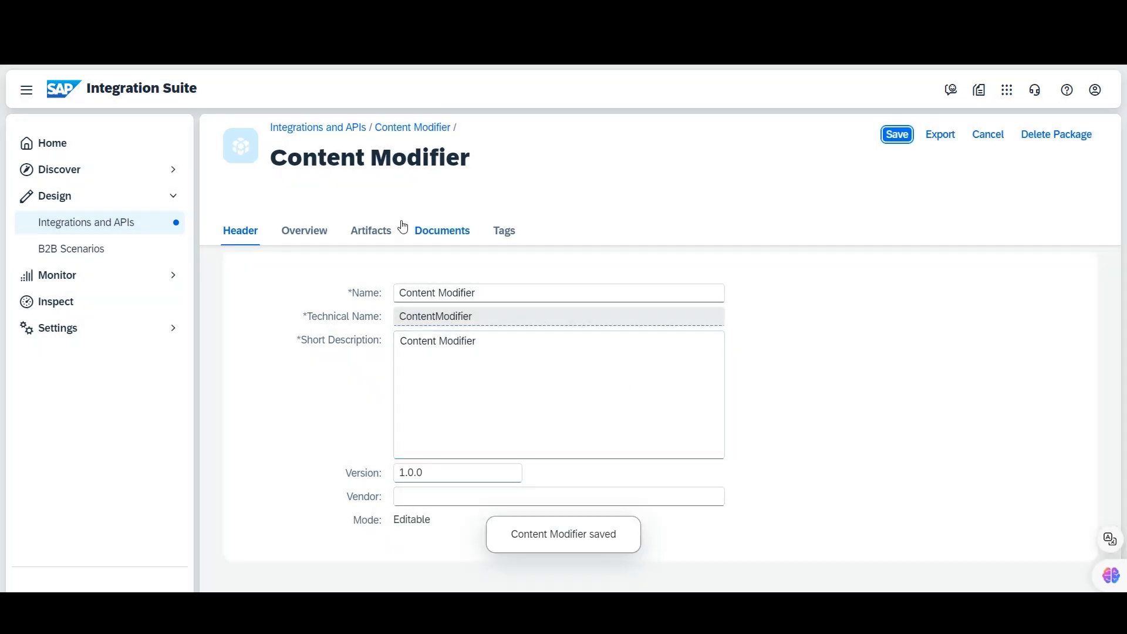
Add a new integration flow named Content Modifier Demo to the package's artifacts.
{"action": "left_click", "coordinate": [379, 239]}
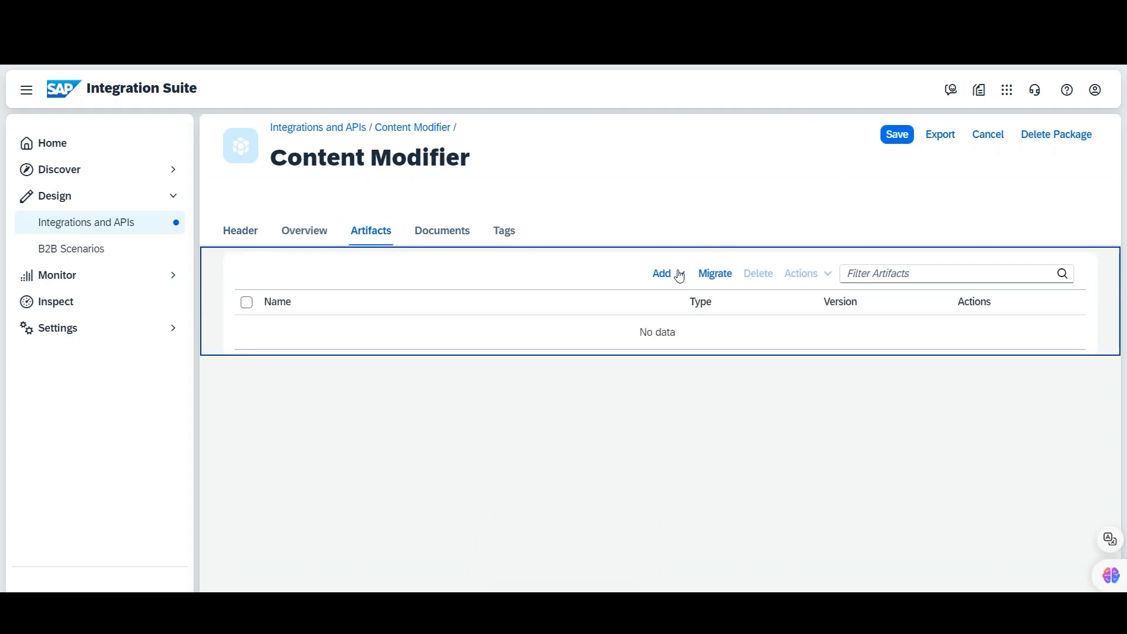
{"action": "left_click", "coordinate": [675, 274]}
{"action": "left_click", "coordinate": [682, 307]}
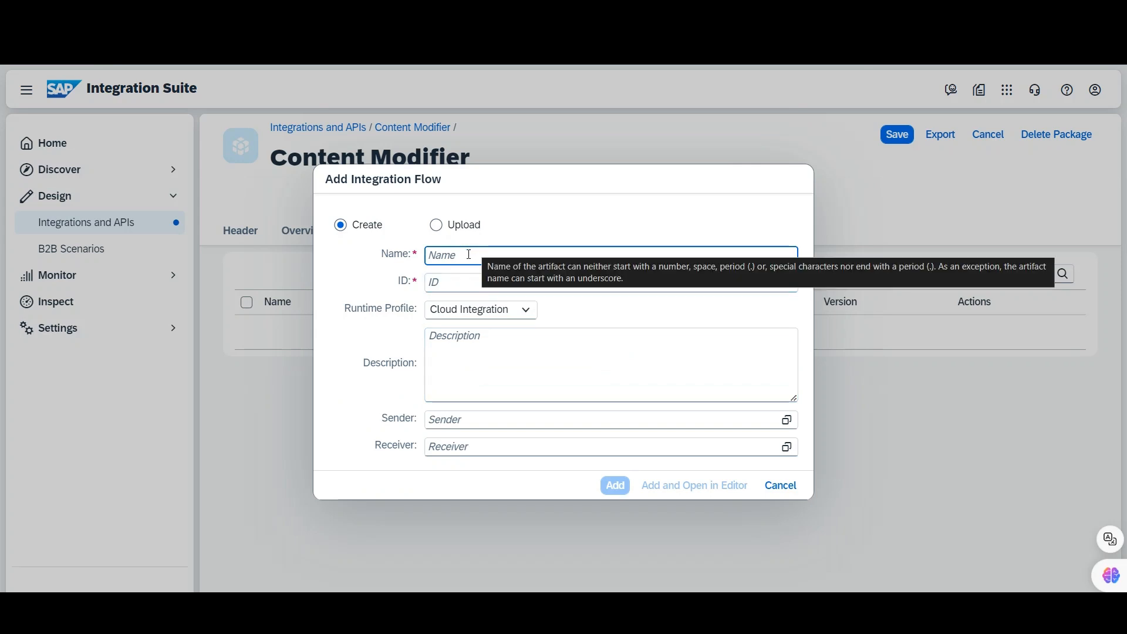
{"action": "type", "text": "C"}
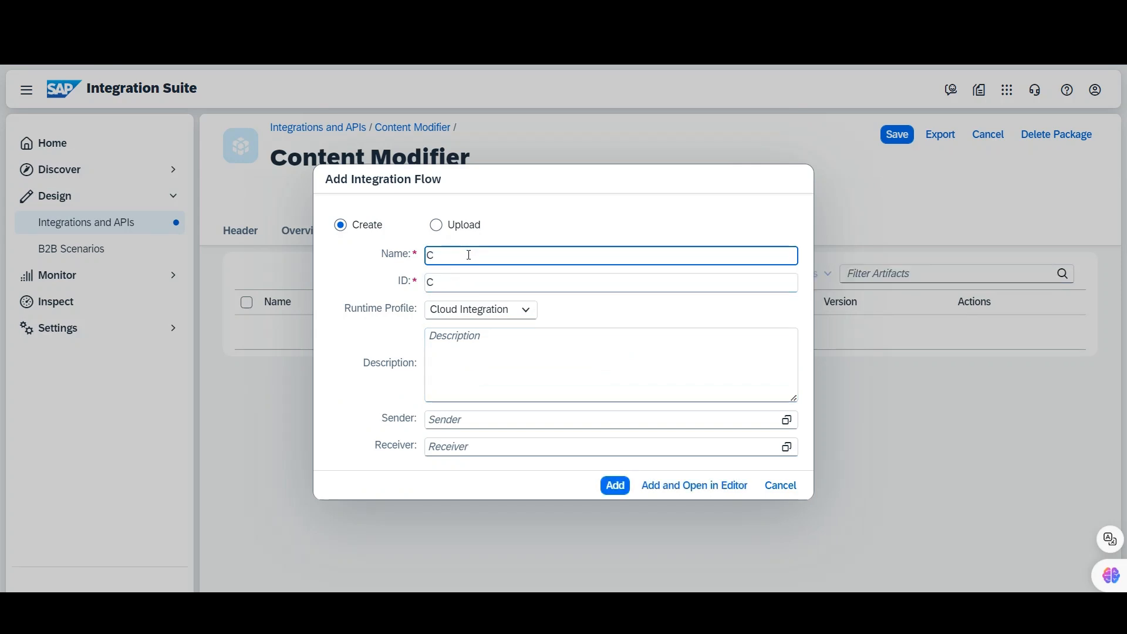
{"action": "type", "text": "ontent Modifier d"}
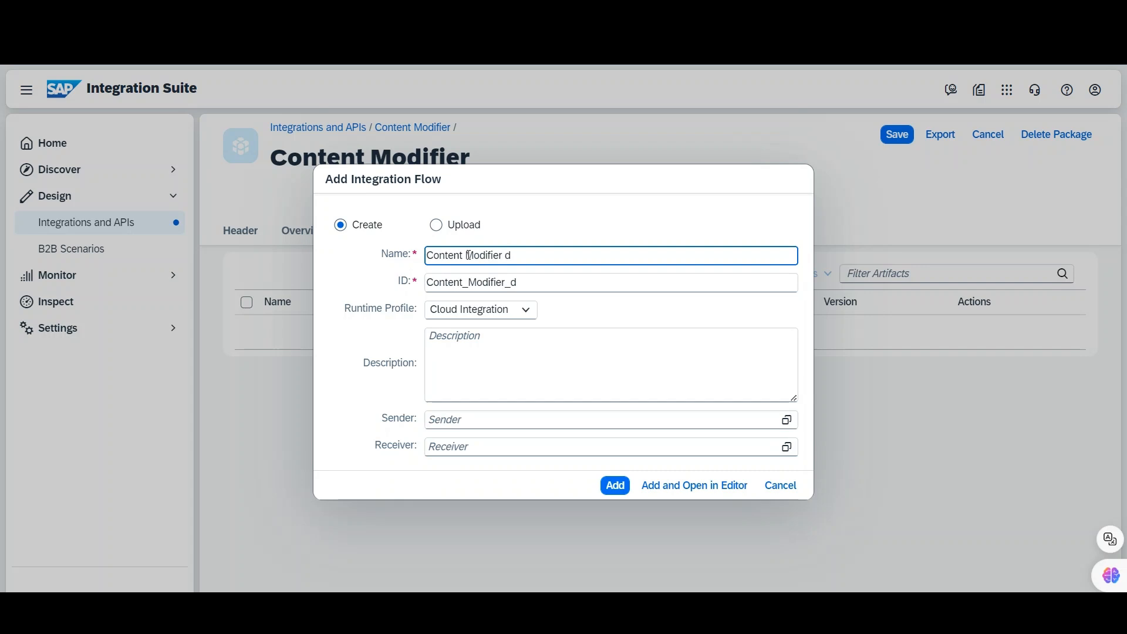
{"action": "key", "text": "BackSpace"}
{"action": "type", "text": "Demo"}
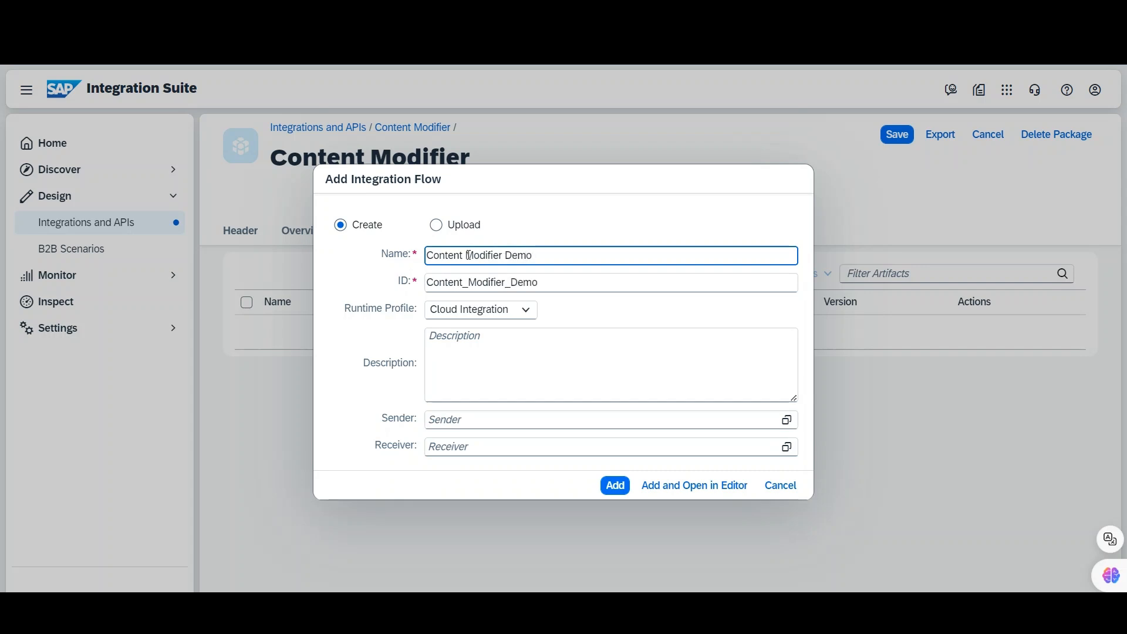
{"action": "left_click", "coordinate": [618, 483]}
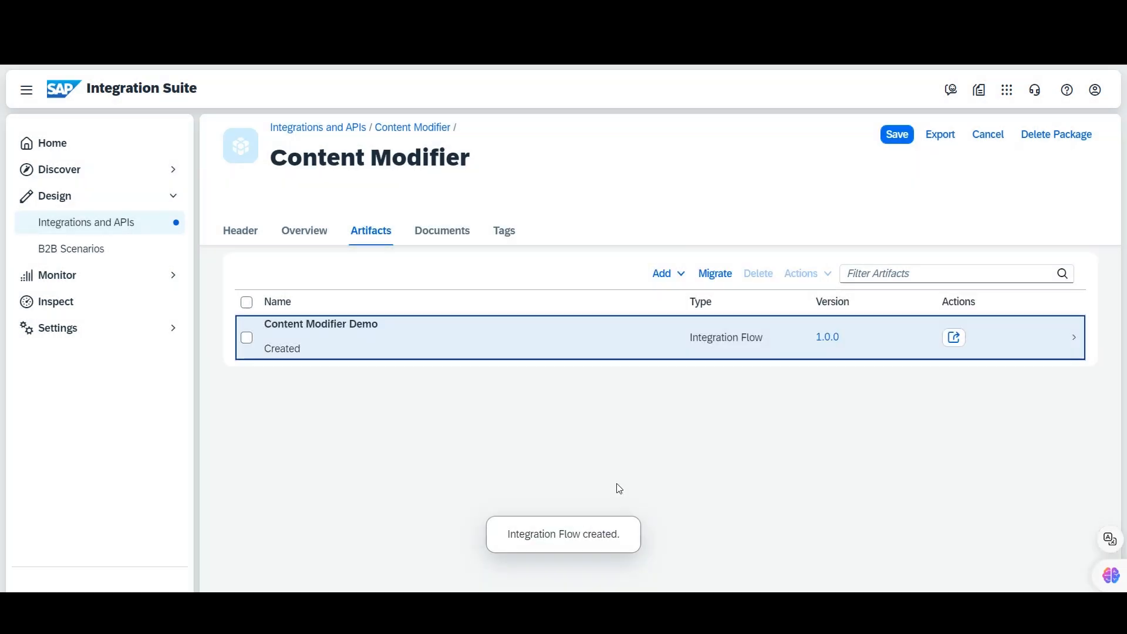
Open the Content Modifier Demo flow for editing and connect Sender to Start with an HTTPS adapter.
{"action": "left_click", "coordinate": [401, 347]}
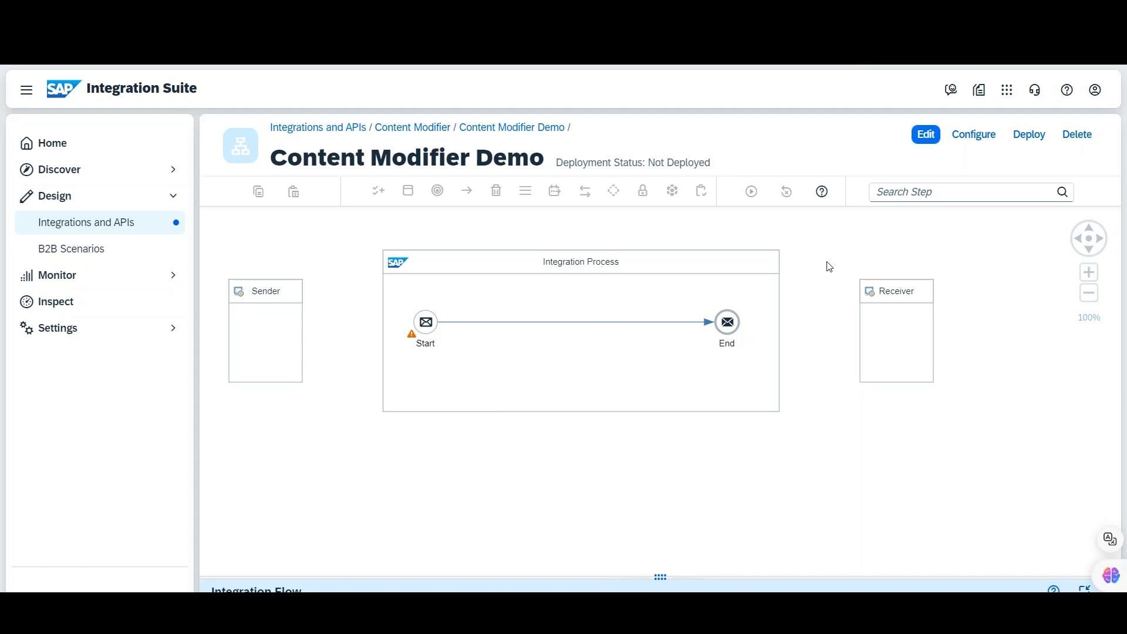
{"action": "left_click", "coordinate": [926, 137]}
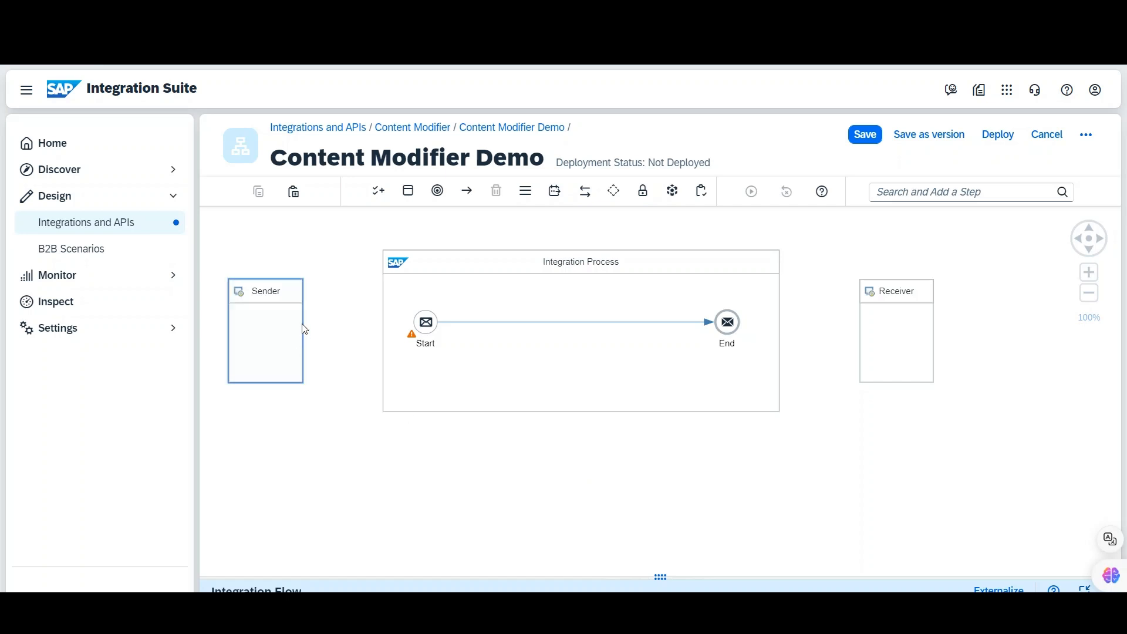
{"action": "left_click", "coordinate": [273, 332]}
{"action": "left_click_drag", "start_coordinate": [319, 330], "coordinate": [426, 324]}
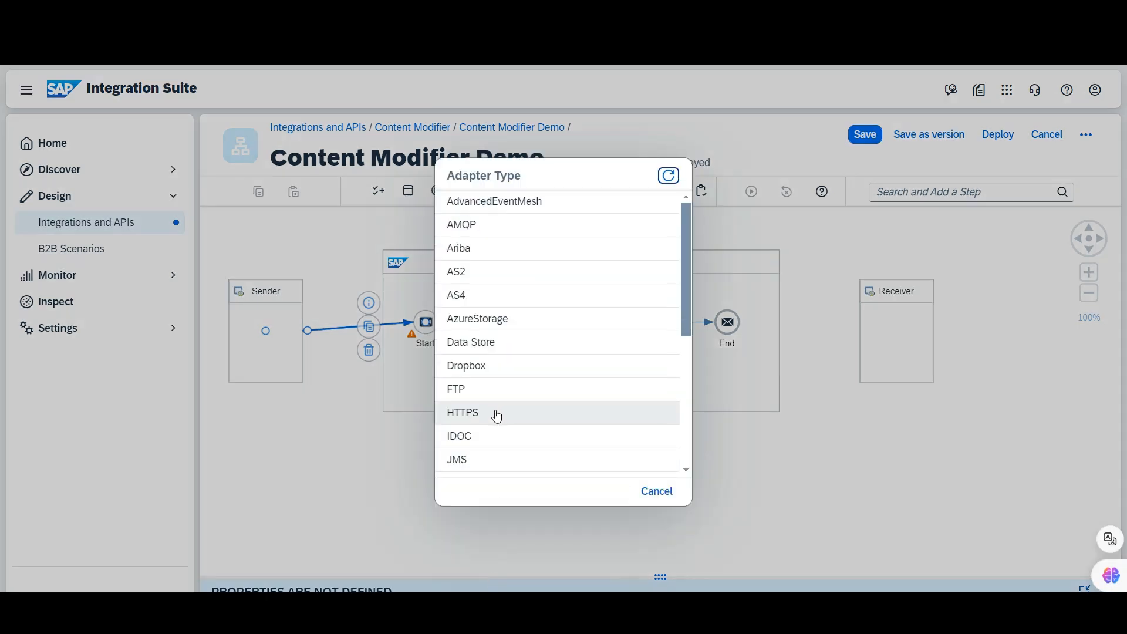
{"action": "left_click", "coordinate": [496, 414]}
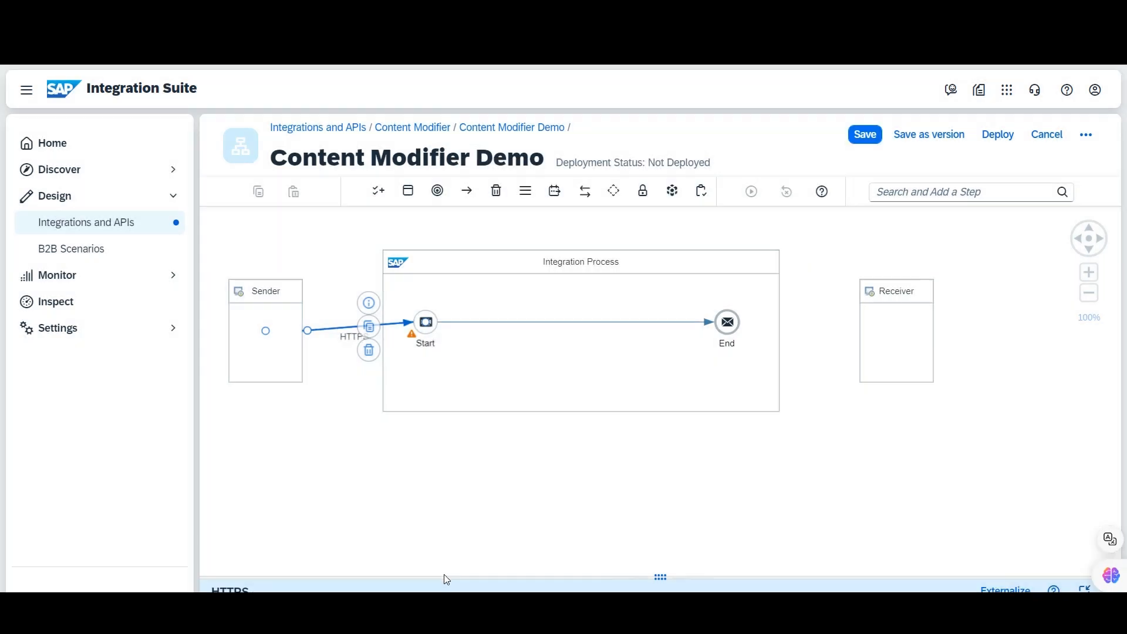
Set the HTTPS channel's connection address to /content_modifier_demo and check its maximum message size condition.
{"action": "left_click_drag", "start_coordinate": [440, 577], "coordinate": [427, 362]}
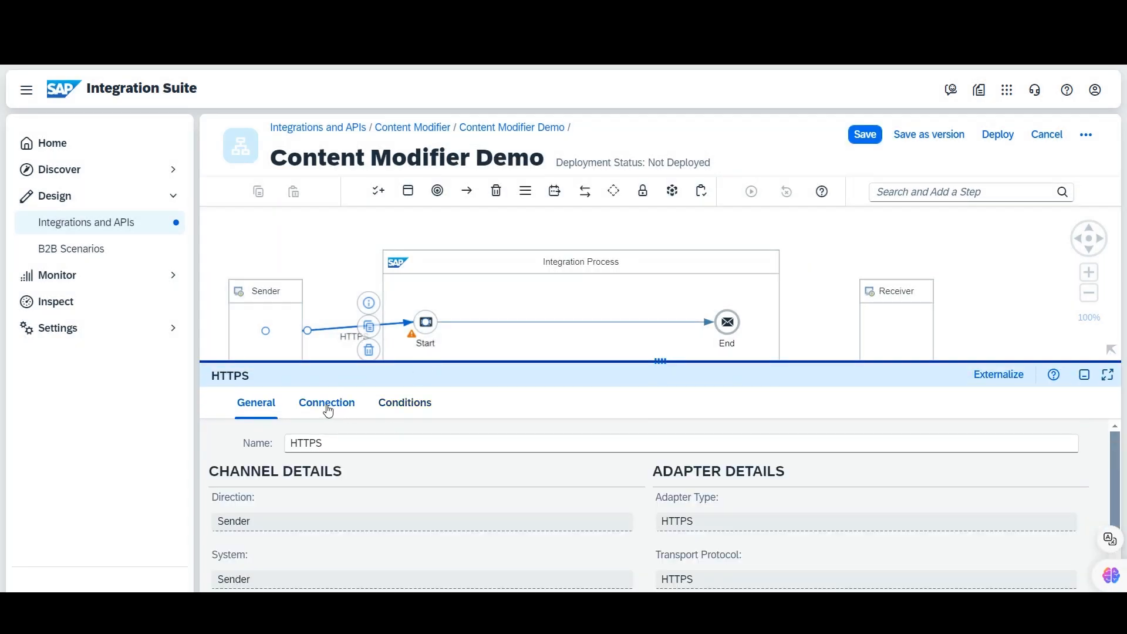
{"action": "left_click", "coordinate": [327, 406]}
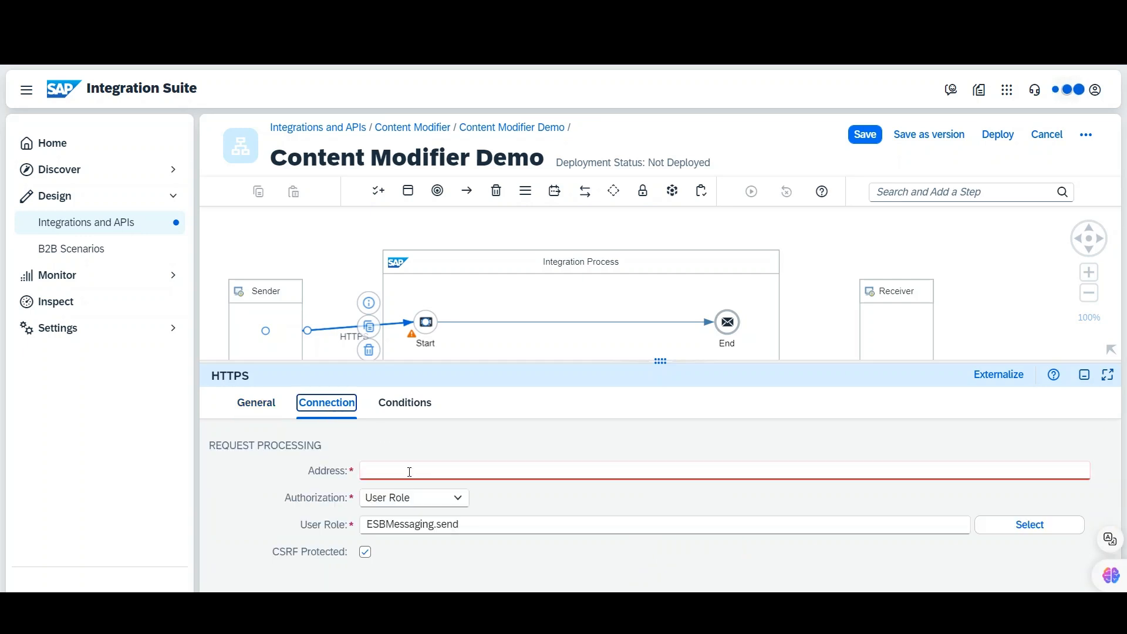
{"action": "left_click", "coordinate": [410, 472]}
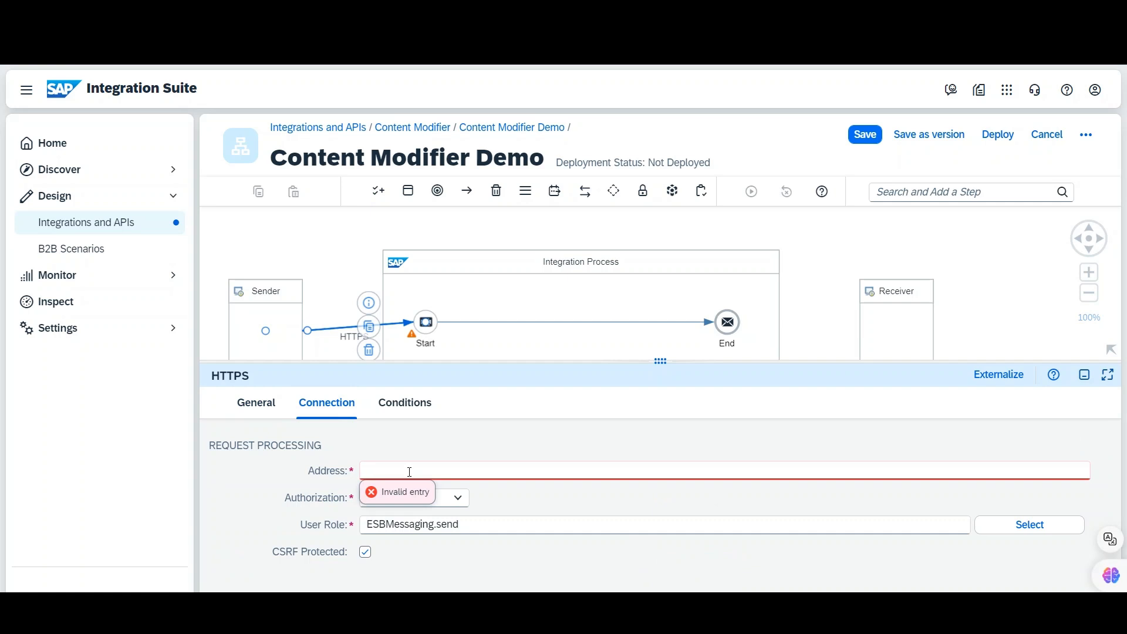
{"action": "left_click", "coordinate": [758, 420]}
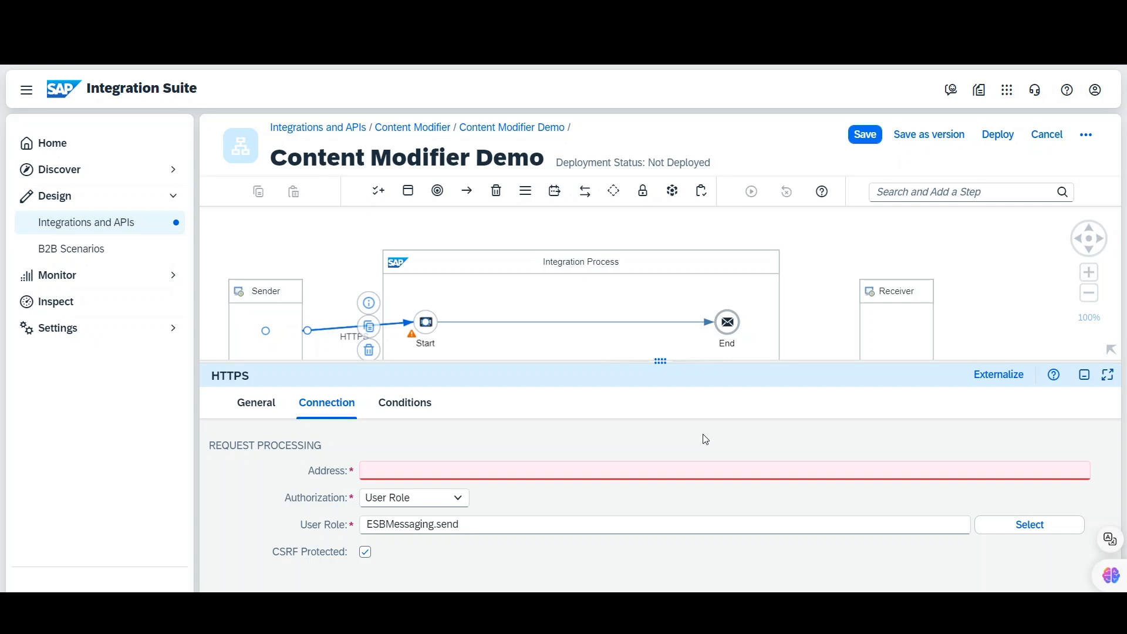
{"action": "left_click", "coordinate": [590, 471]}
{"action": "left_click", "coordinate": [577, 470]}
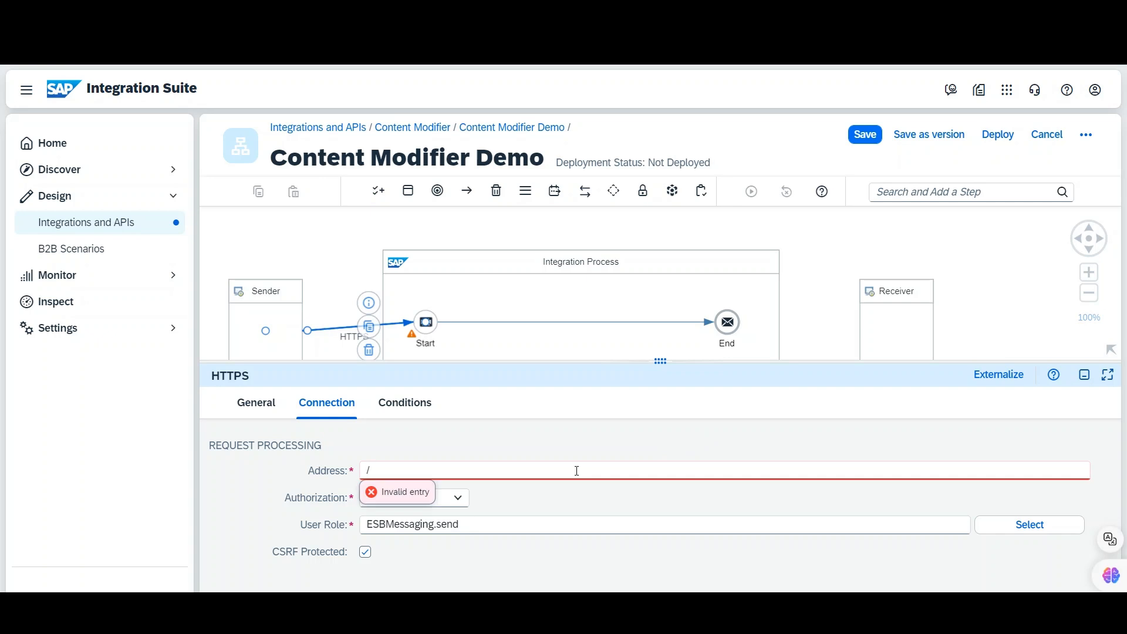
{"action": "type", "text": "/content_modifier_demo"}
{"action": "left_click", "coordinate": [522, 505]}
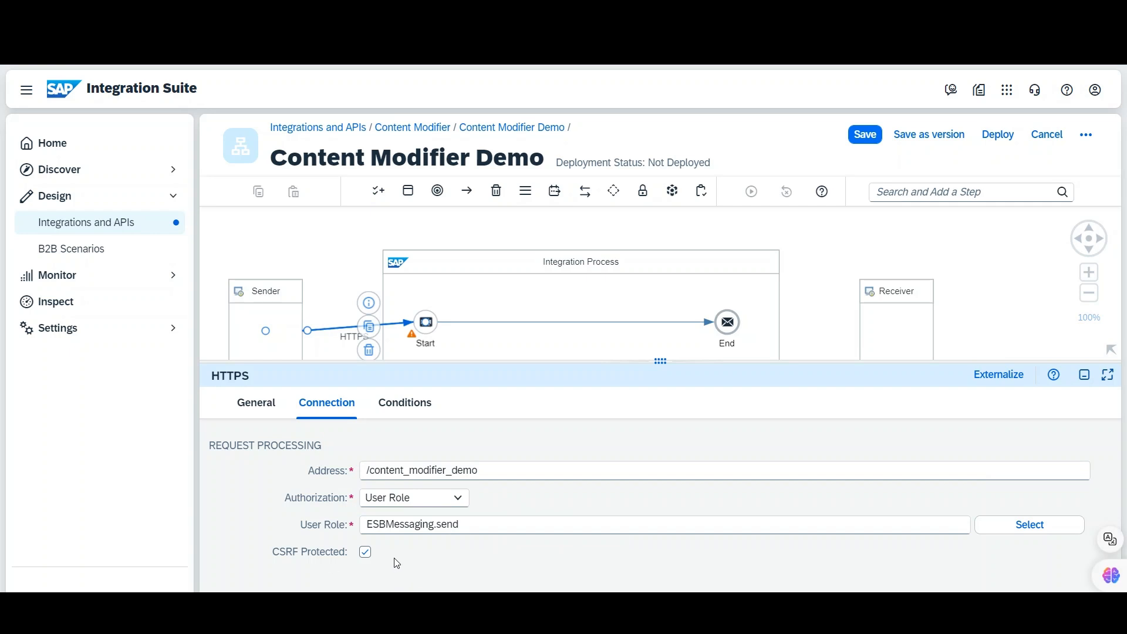
{"action": "left_click", "coordinate": [413, 403]}
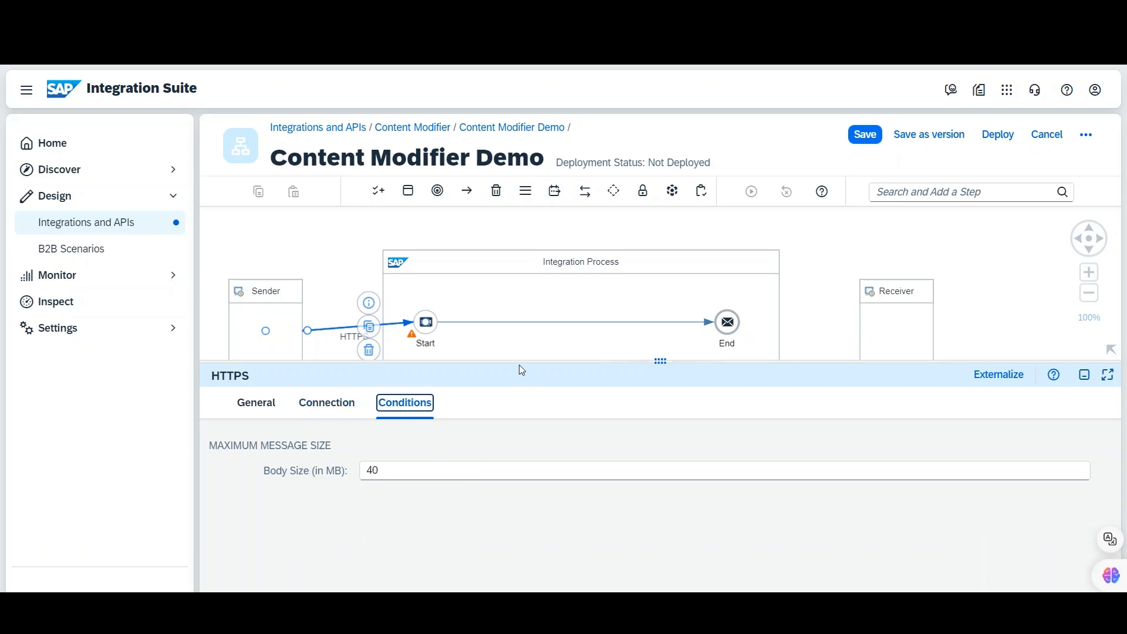
Insert a Content Modifier transformation step between Start and End in the integration process.
{"action": "left_click_drag", "start_coordinate": [513, 360], "coordinate": [510, 541]}
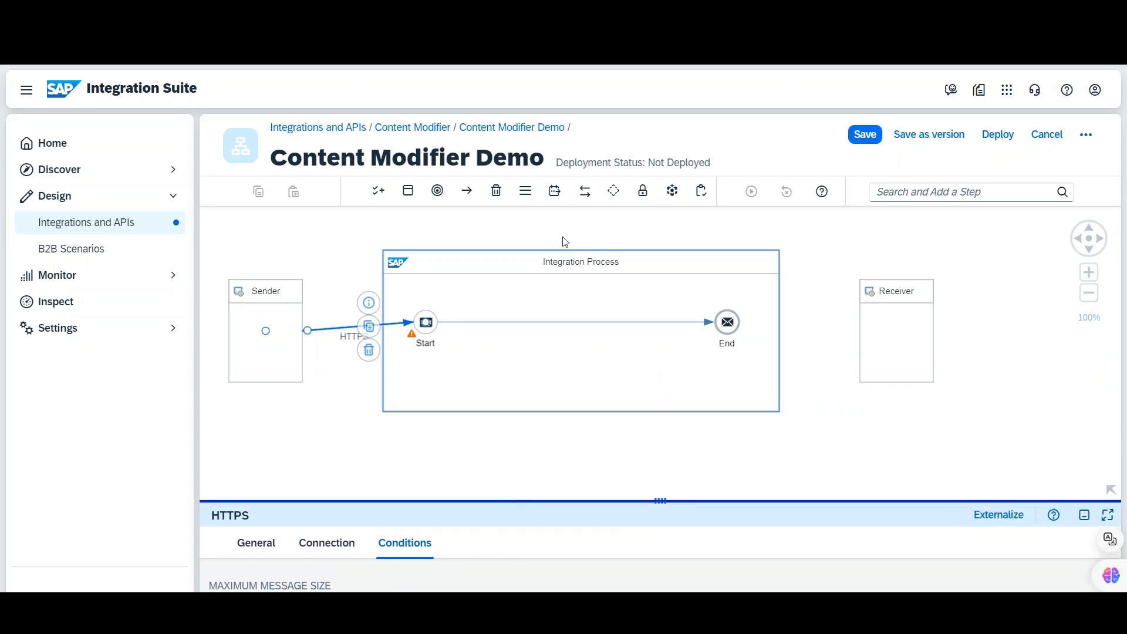
{"action": "left_click", "coordinate": [555, 194]}
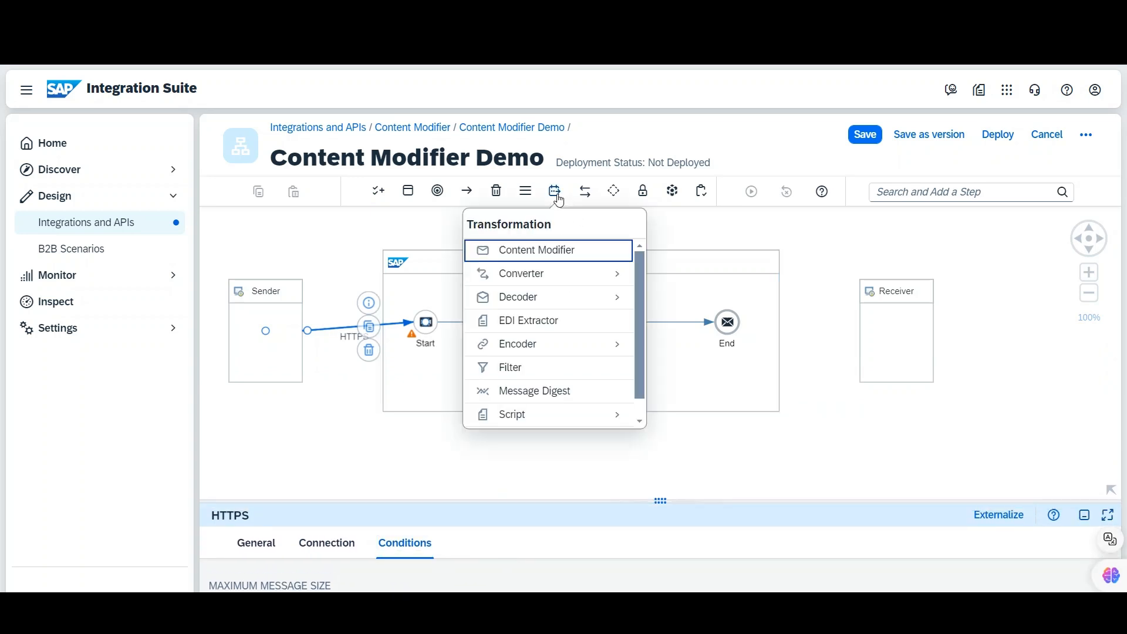
{"action": "left_click", "coordinate": [569, 253]}
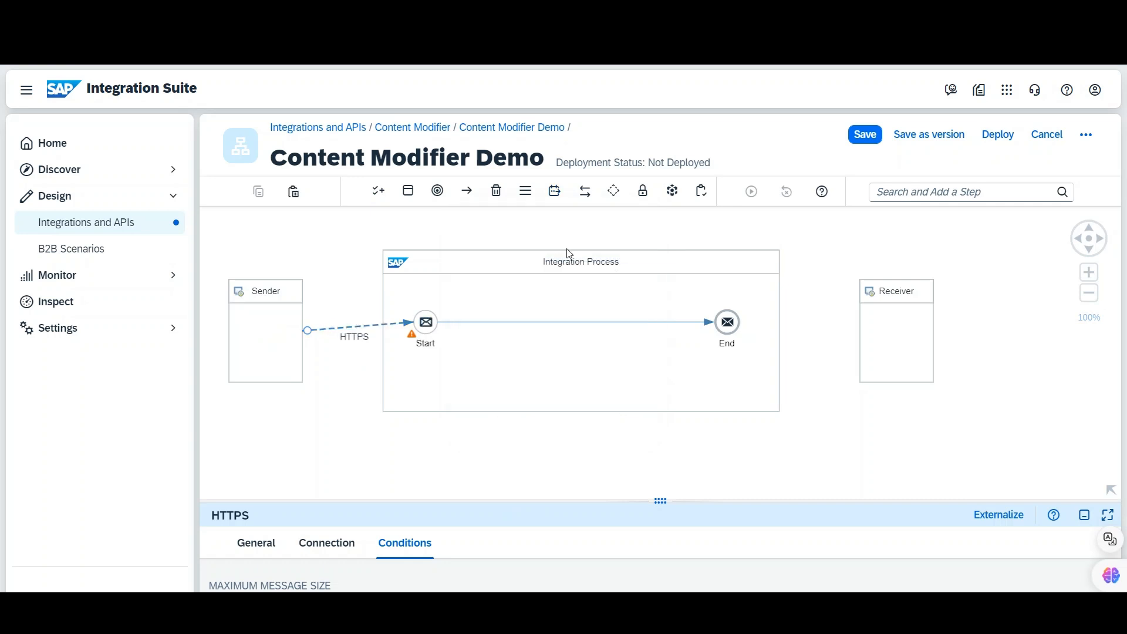
{"action": "left_click", "coordinate": [585, 326]}
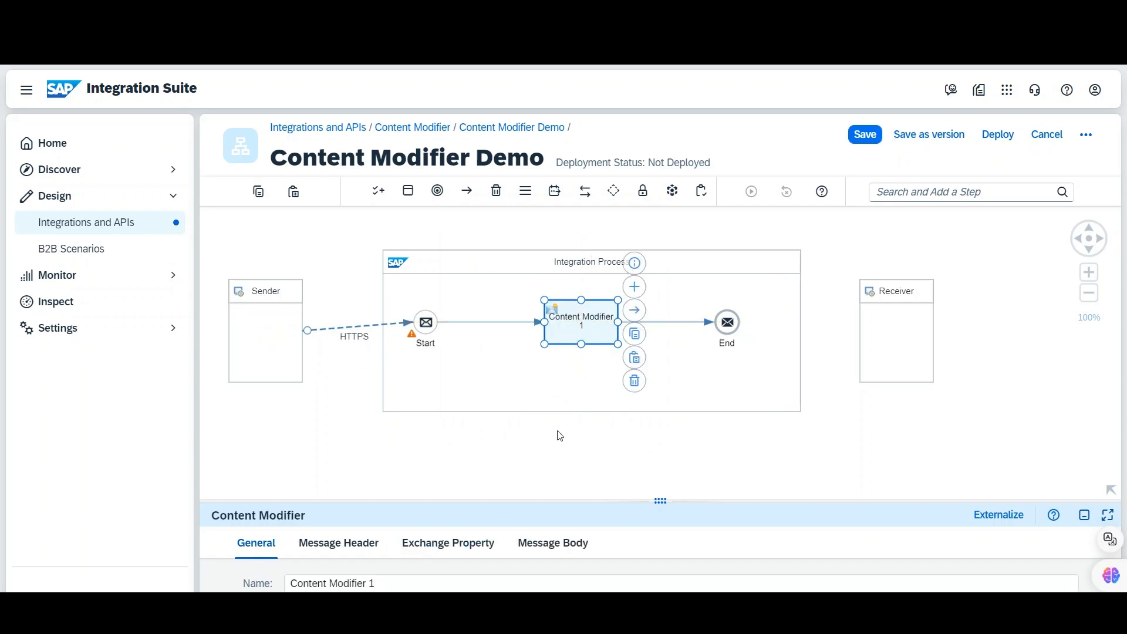
Rename the Content Modifier step as Say Hi.
{"action": "left_click_drag", "start_coordinate": [569, 503], "coordinate": [566, 339]}
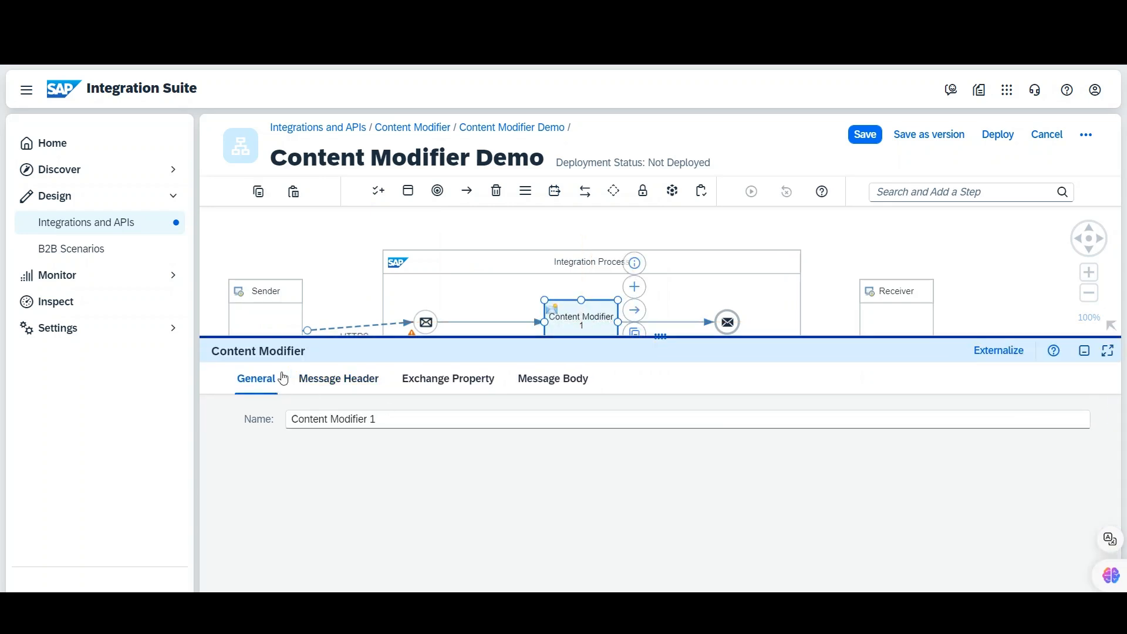
{"action": "left_click_drag", "start_coordinate": [388, 418], "coordinate": [283, 421]}
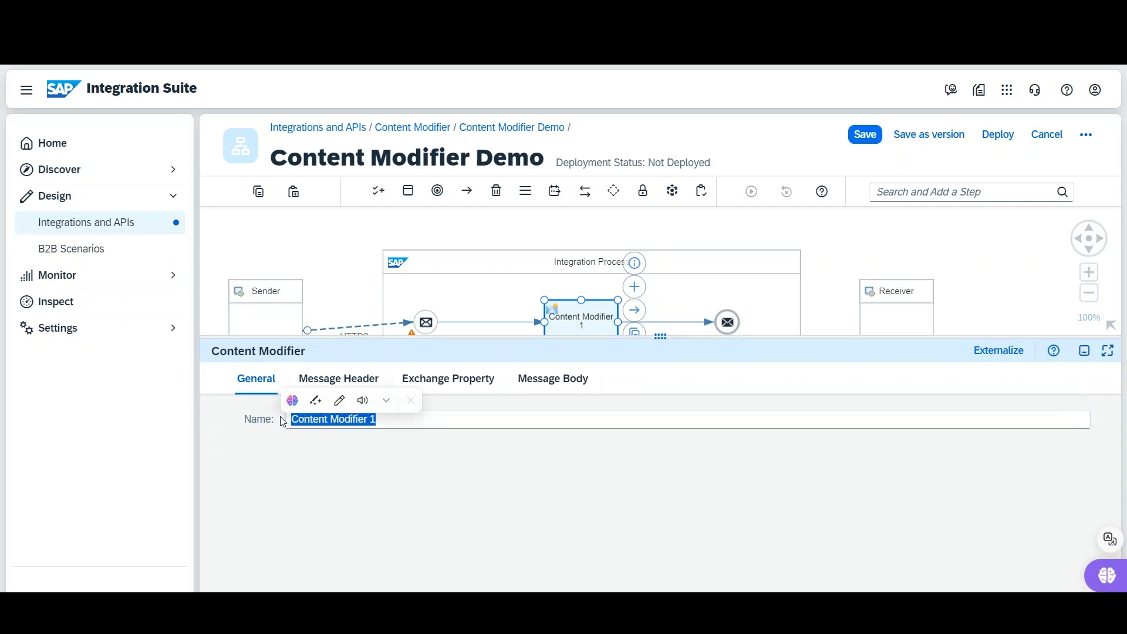
{"action": "type", "text": "Sa"}
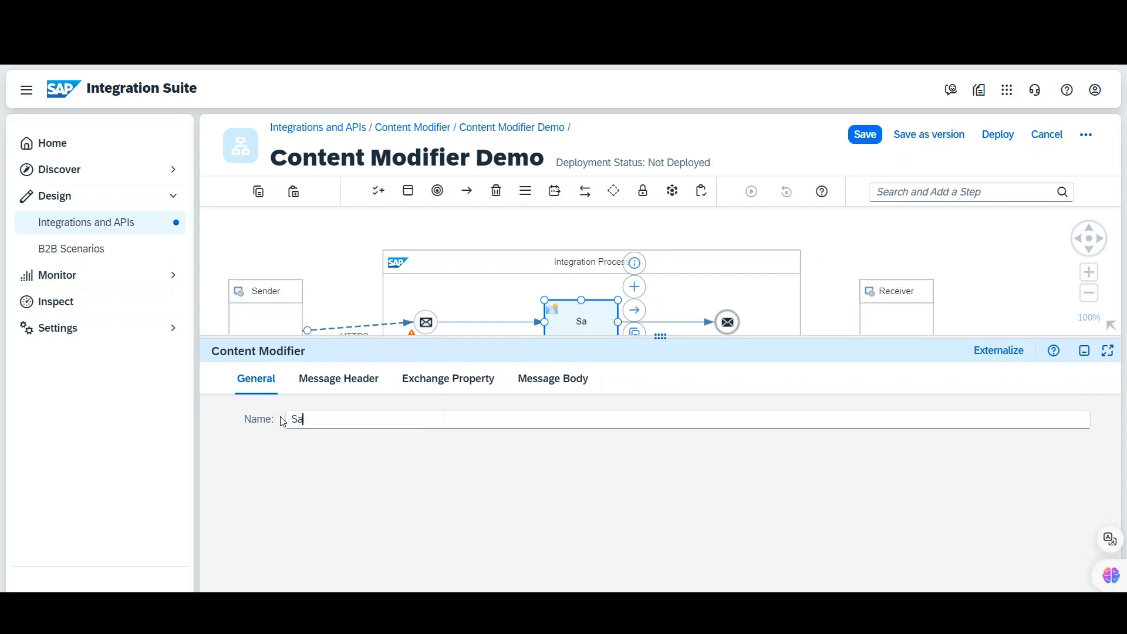
{"action": "type", "text": "y Hi"}
Set the Say Hi step's constant message body to "Hi there!" and save the integration flow.
{"action": "left_click", "coordinate": [350, 382]}
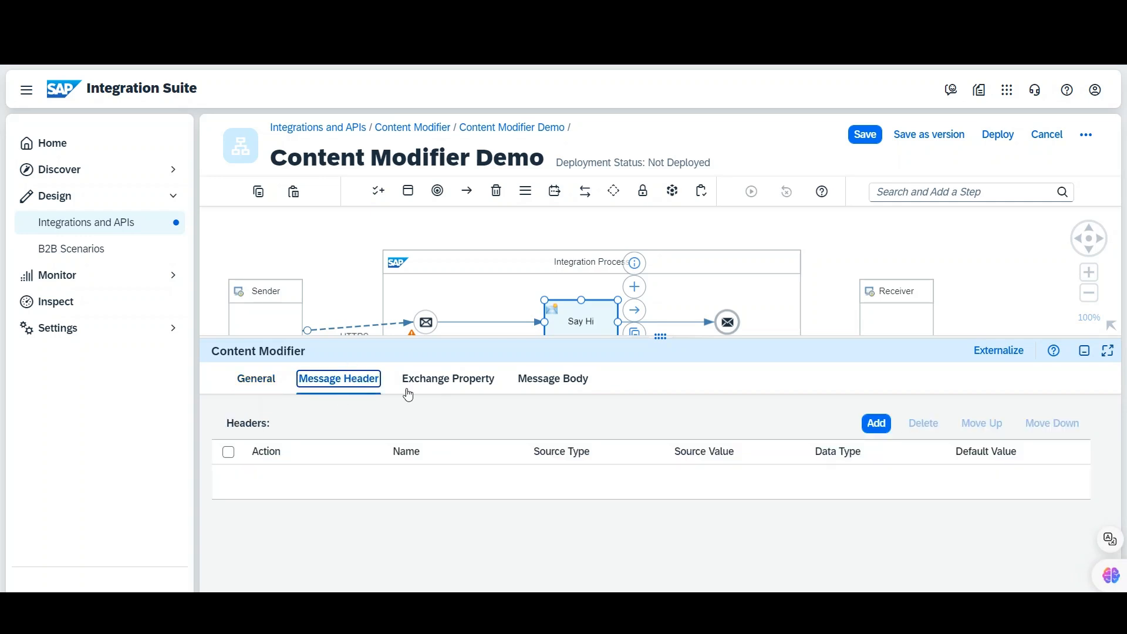
{"action": "left_click", "coordinate": [446, 380]}
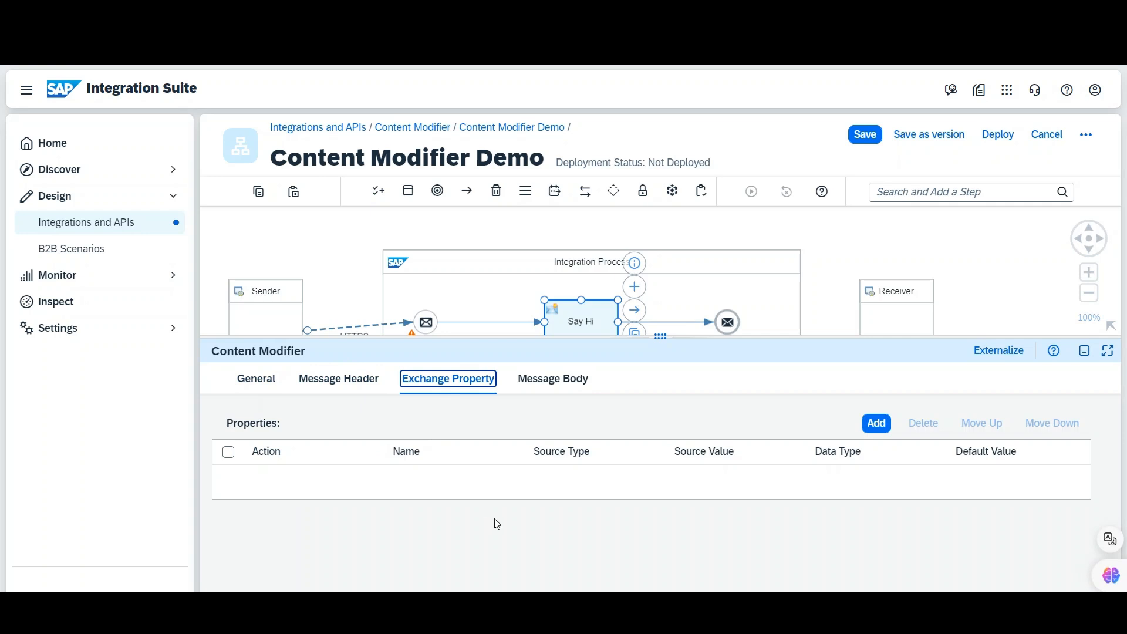
{"action": "left_click", "coordinate": [548, 390]}
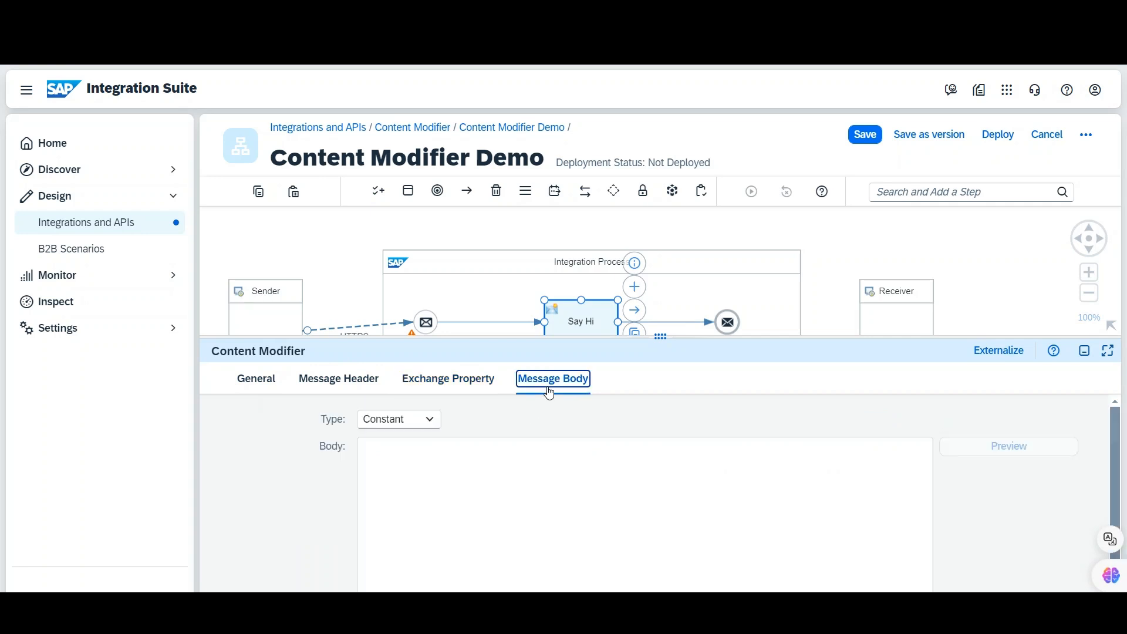
{"action": "left_click", "coordinate": [474, 495]}
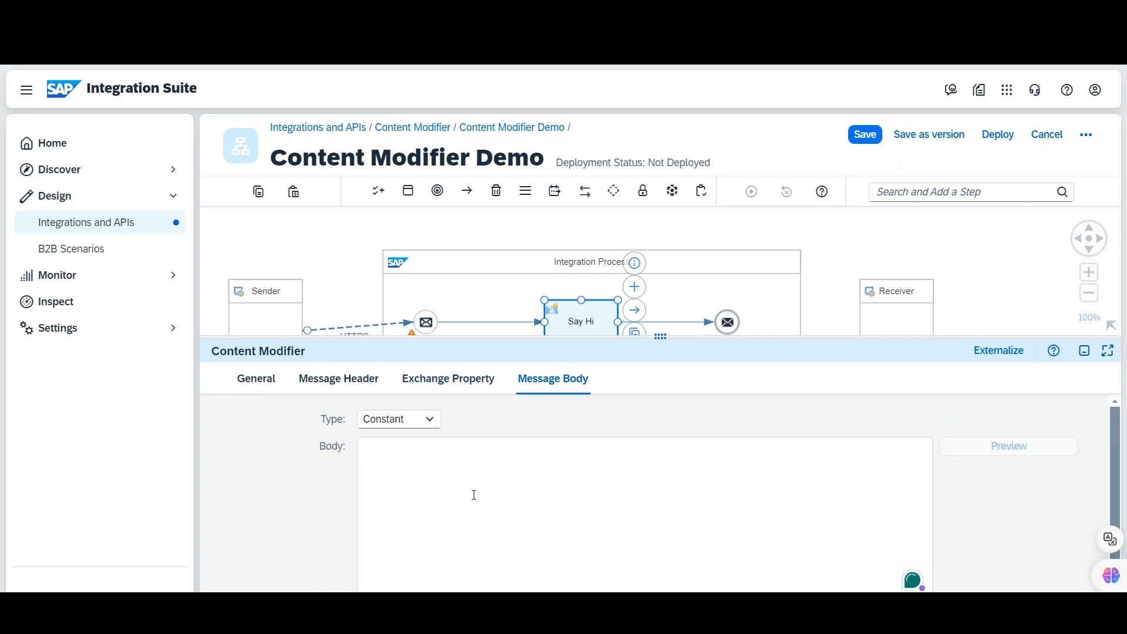
{"action": "type", "text": "Hi Th"}
{"action": "key", "text": "BackSpace"}
{"action": "key", "text": "BackSpace"}
{"action": "key", "text": "BackSpace"}
{"action": "type", "text": "there!"}
{"action": "left_click", "coordinate": [866, 136]}
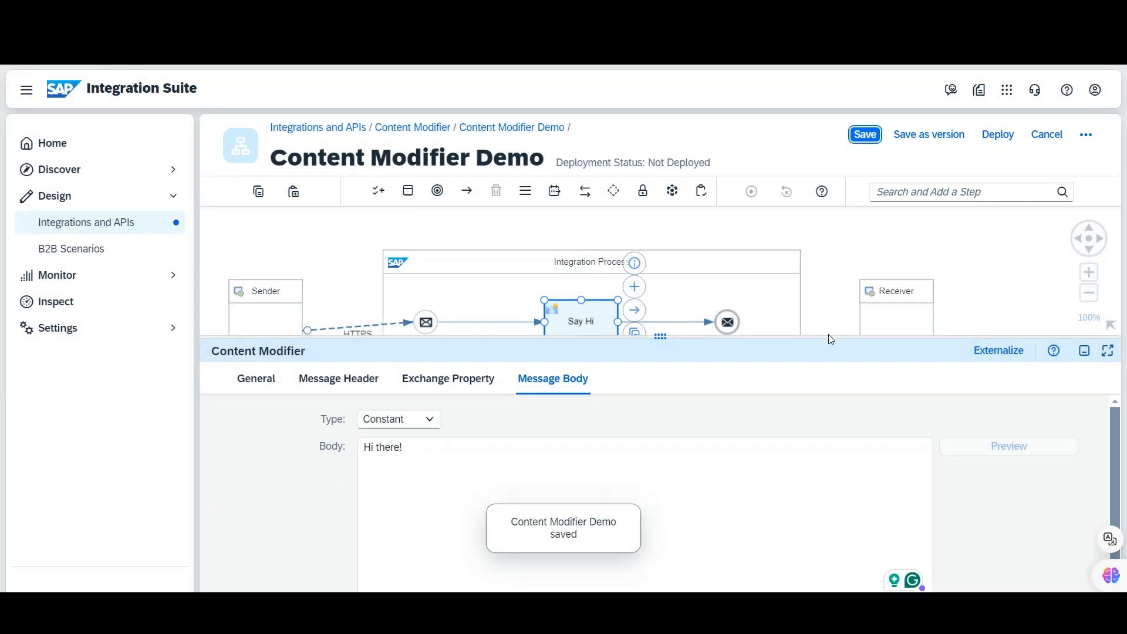
Deploy the Content Modifier Demo flow on the Cloud Integration runtime profile.
{"action": "left_click_drag", "start_coordinate": [829, 339], "coordinate": [820, 441]}
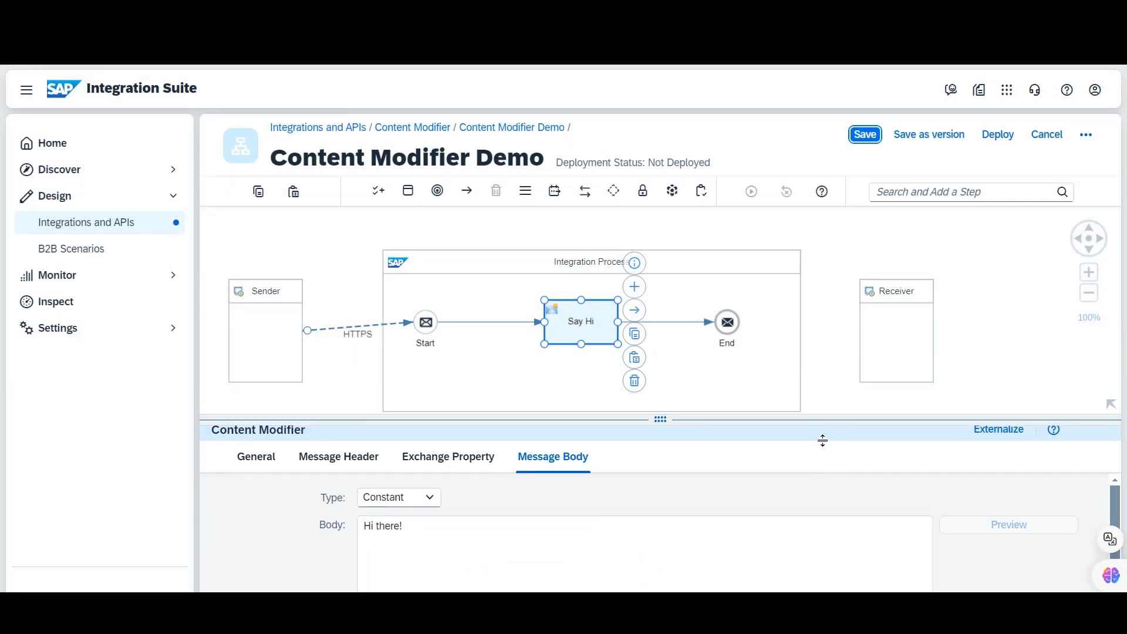
{"action": "left_click", "coordinate": [1000, 137]}
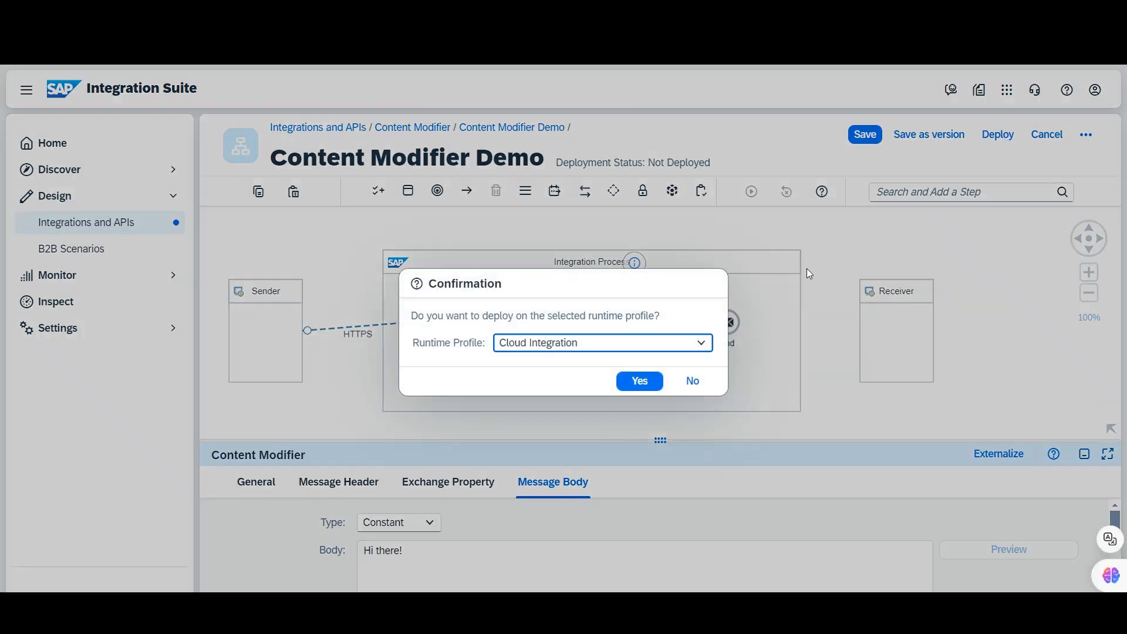
{"action": "left_click", "coordinate": [650, 384]}
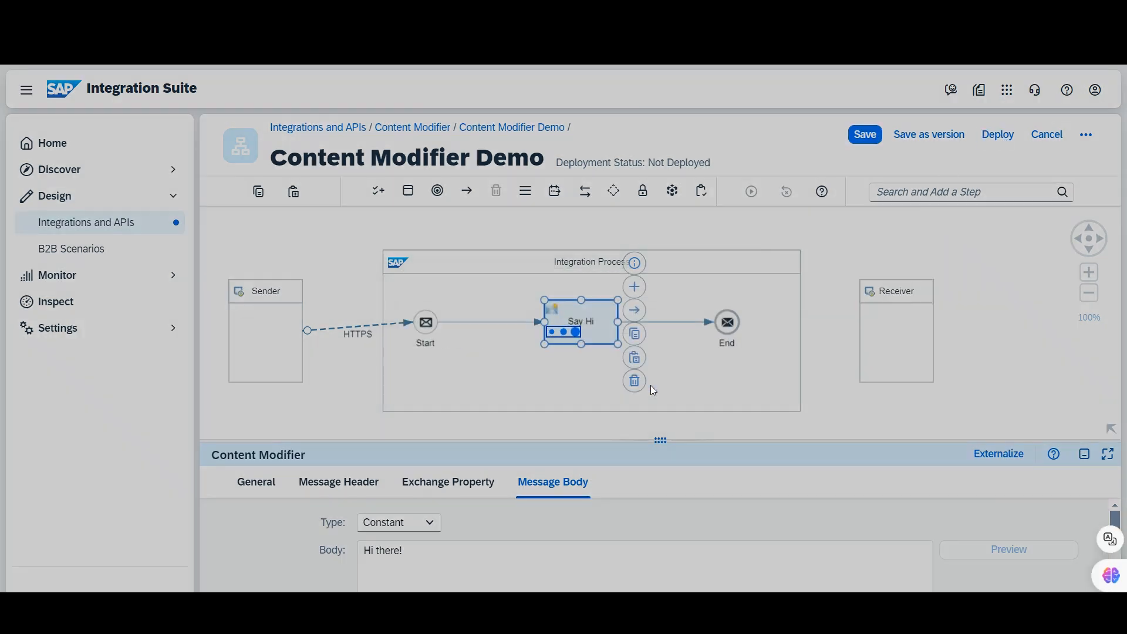
{"action": "left_click", "coordinate": [658, 365]}
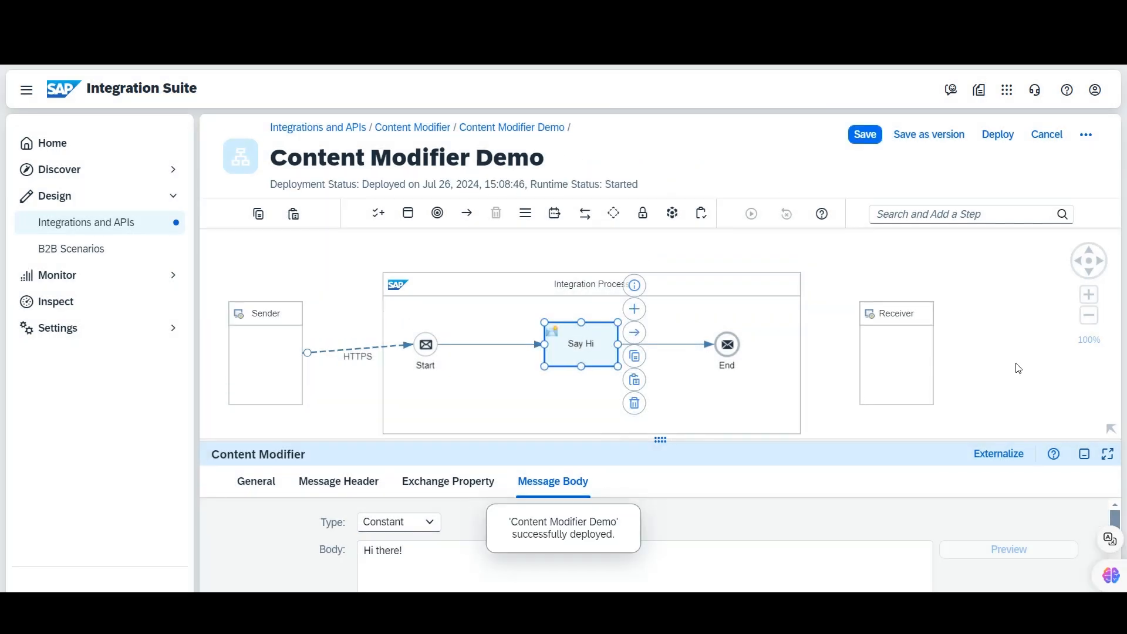
Check the integration flow's deployment status and navigate from it to Manage Integration Content.
{"action": "left_click", "coordinate": [1016, 367]}
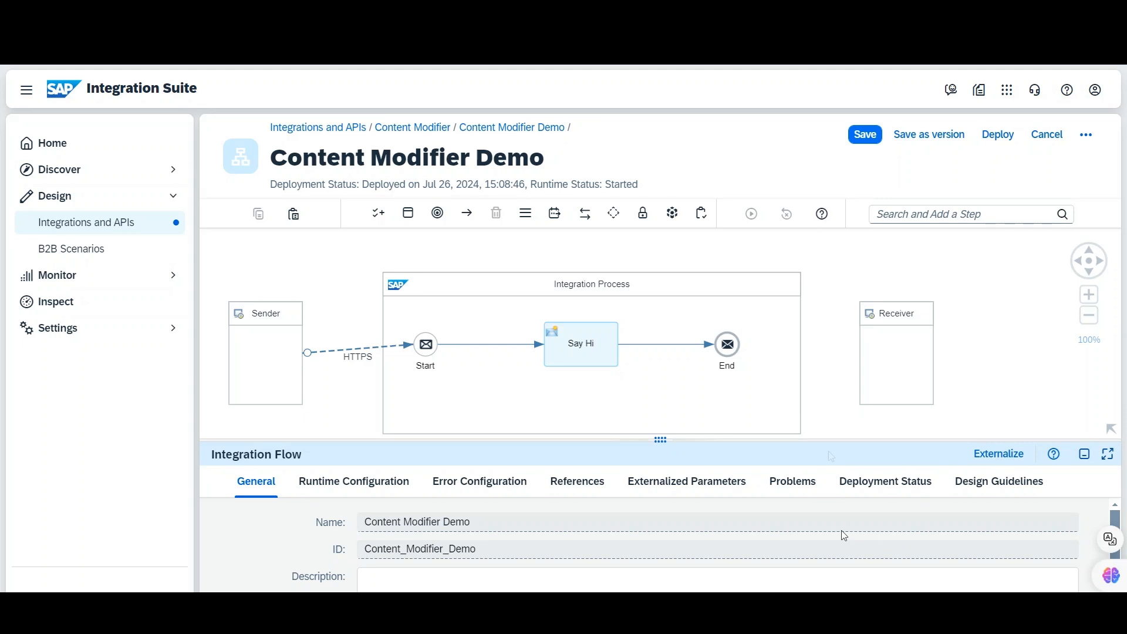
{"action": "left_click", "coordinate": [908, 481]}
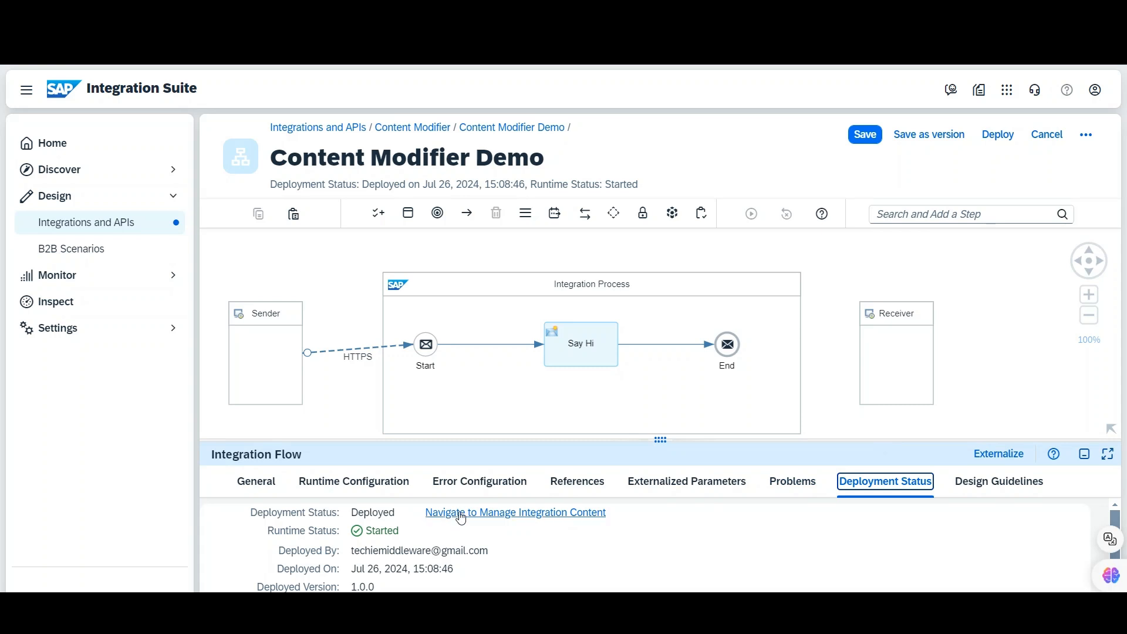
{"action": "left_click", "coordinate": [503, 514]}
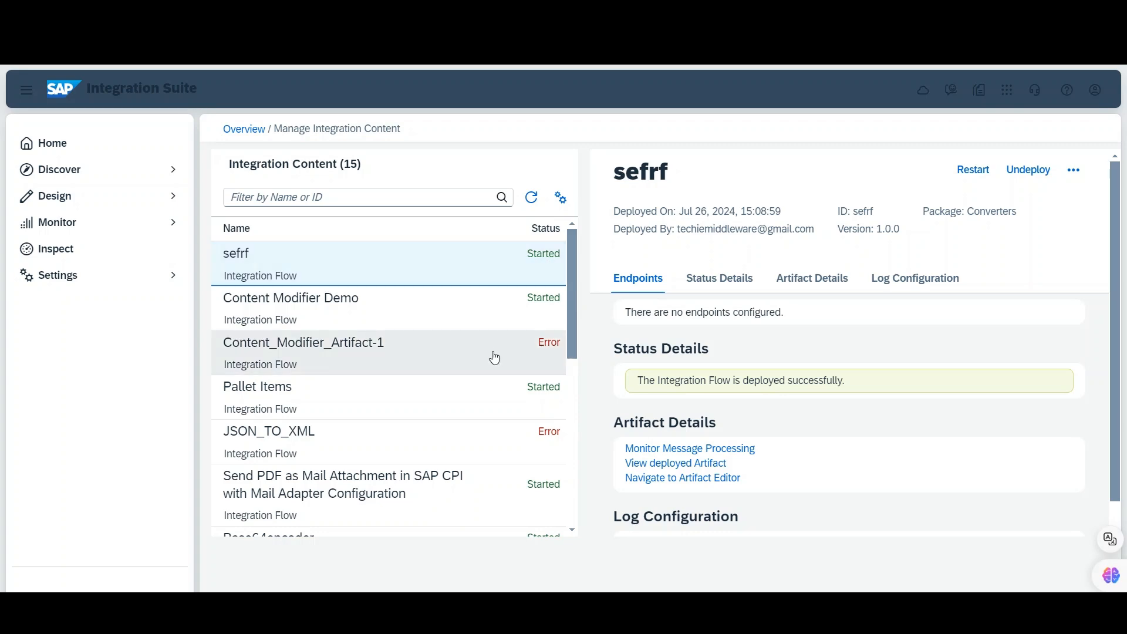
Select the deployed Content Modifier Demo, refresh the integration content and copy the flow's endpoint URL.
{"action": "left_click", "coordinate": [475, 317]}
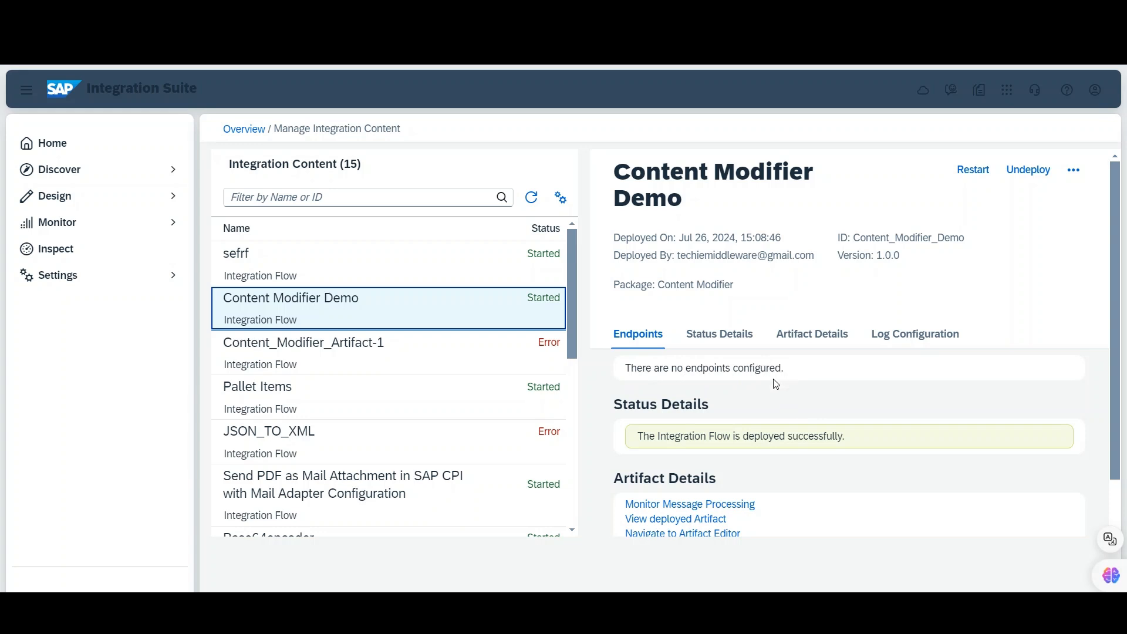
{"action": "left_click", "coordinate": [530, 196]}
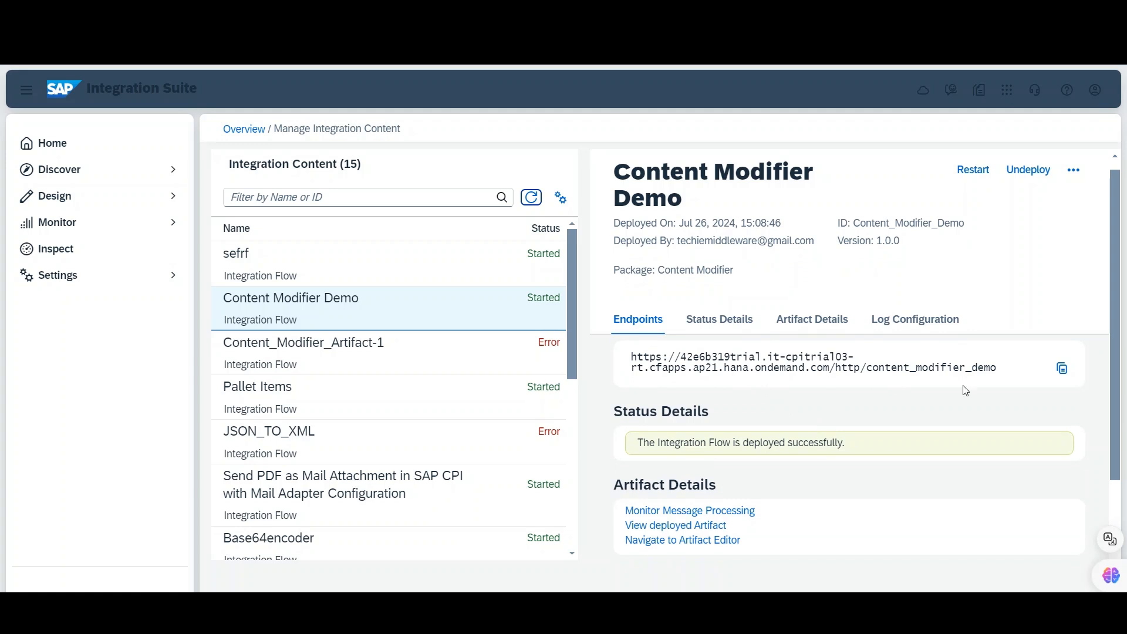
{"action": "left_click", "coordinate": [1068, 374]}
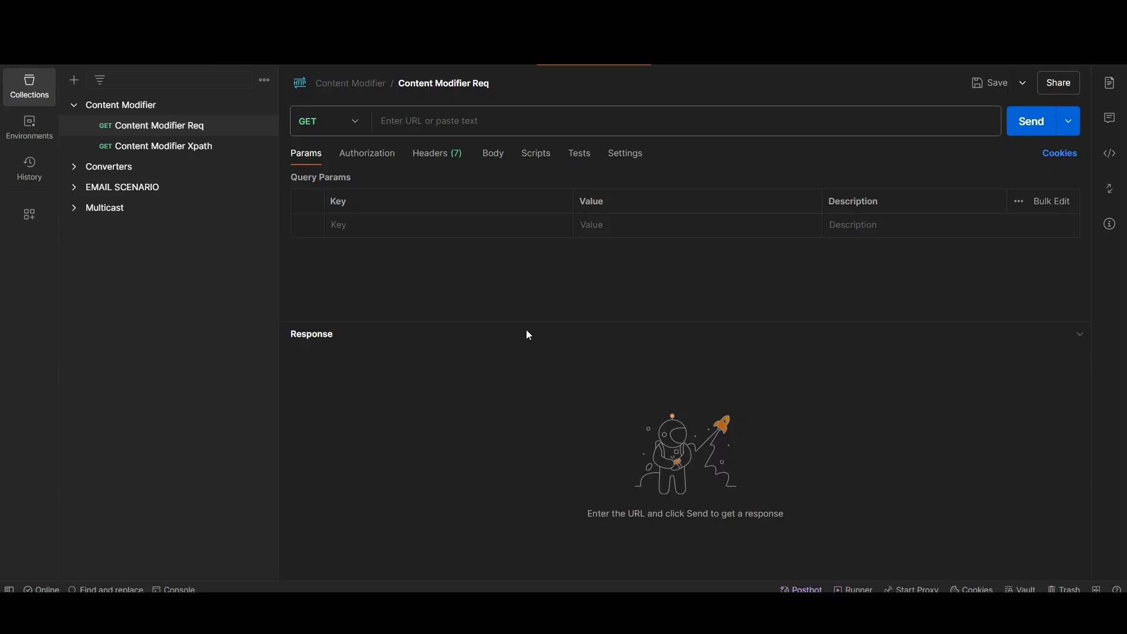
In Postman, paste the copied content_modifier_demo endpoint as the URL of Content Modifier Req and save the request.
{"action": "left_click", "coordinate": [421, 124]}
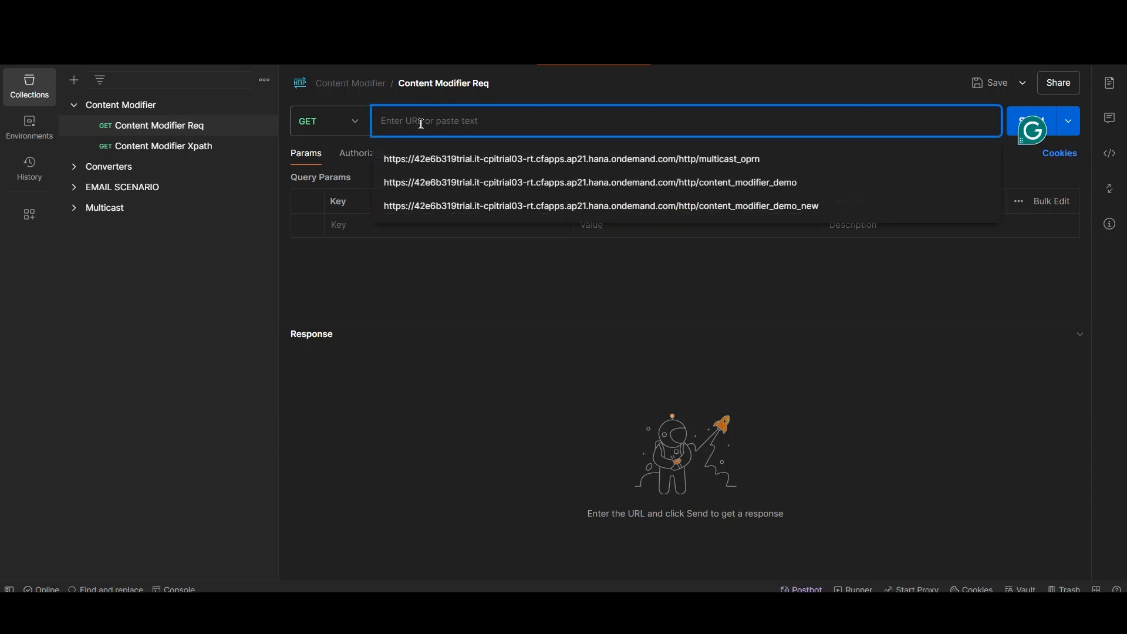
{"action": "key", "text": "ctrl+v"}
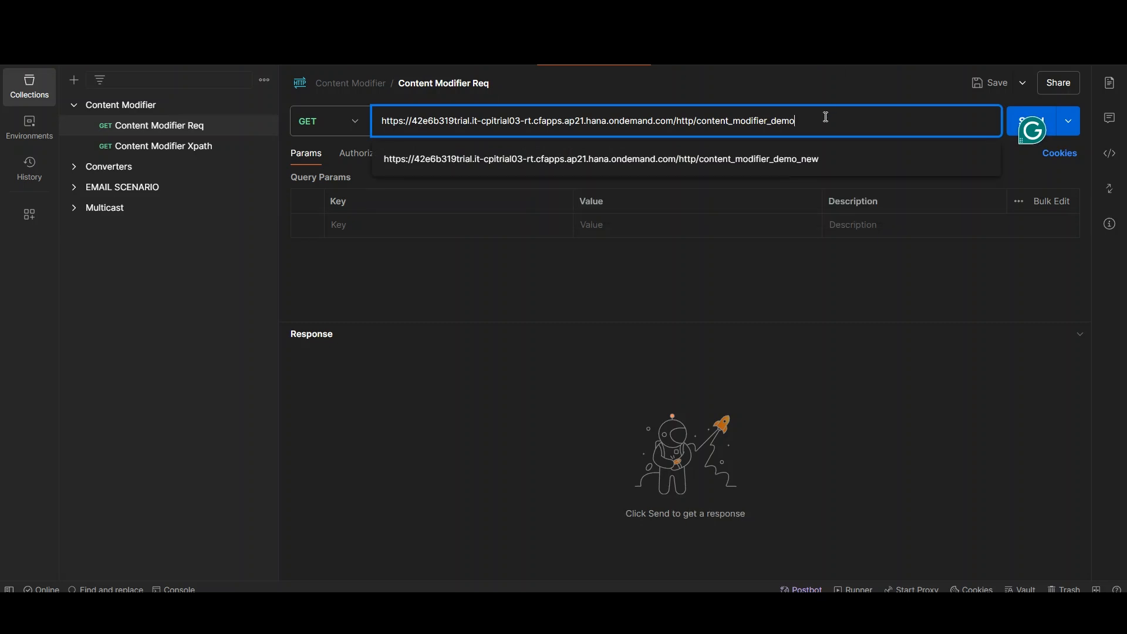
{"action": "left_click", "coordinate": [983, 98]}
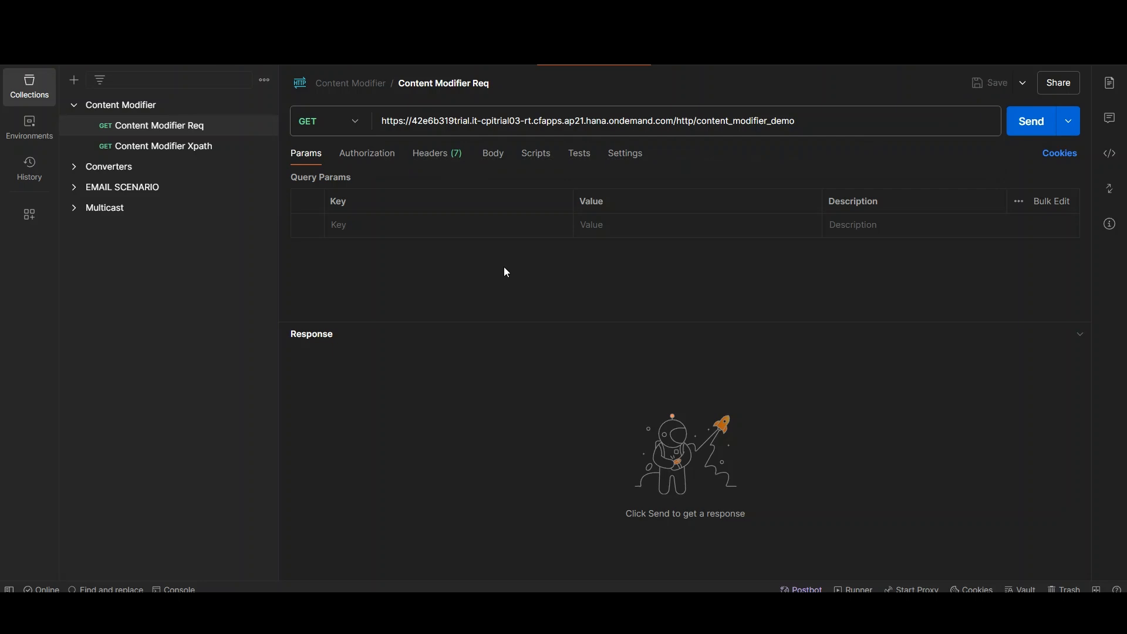
Set the Content Modifier Req request's authorization type to Basic Auth.
{"action": "left_click", "coordinate": [395, 156]}
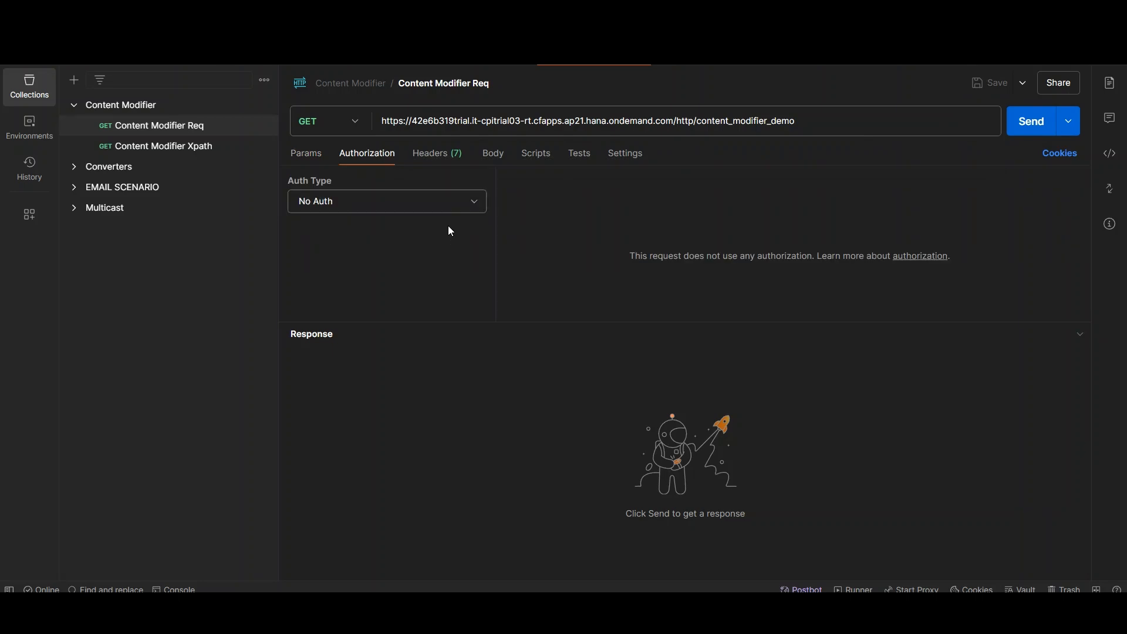
{"action": "left_click", "coordinate": [477, 204]}
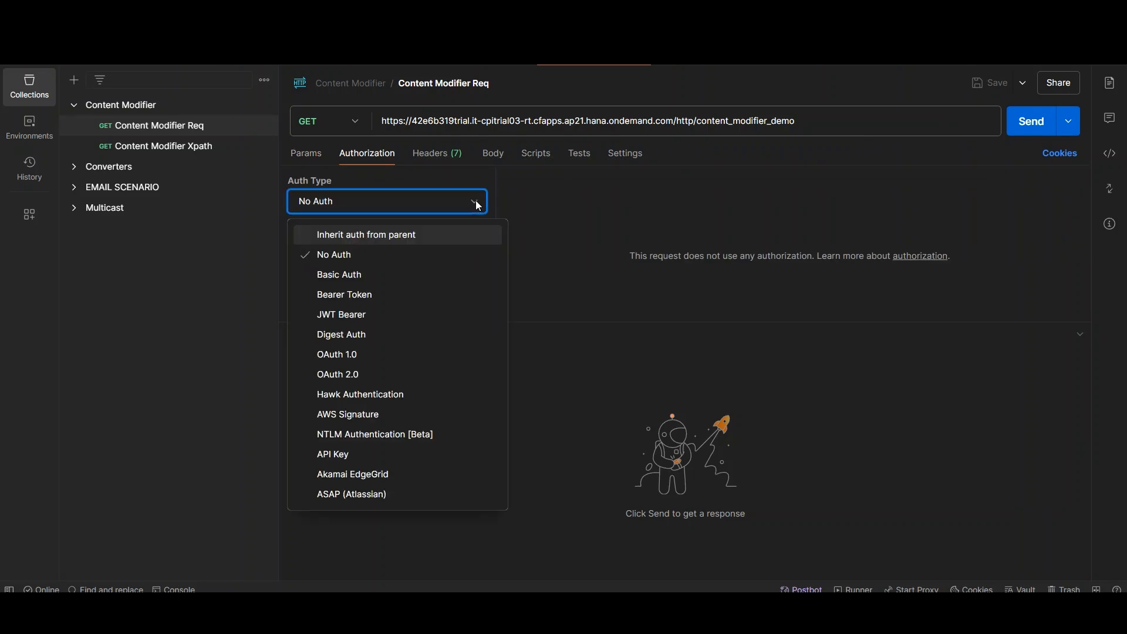
{"action": "left_click", "coordinate": [386, 274]}
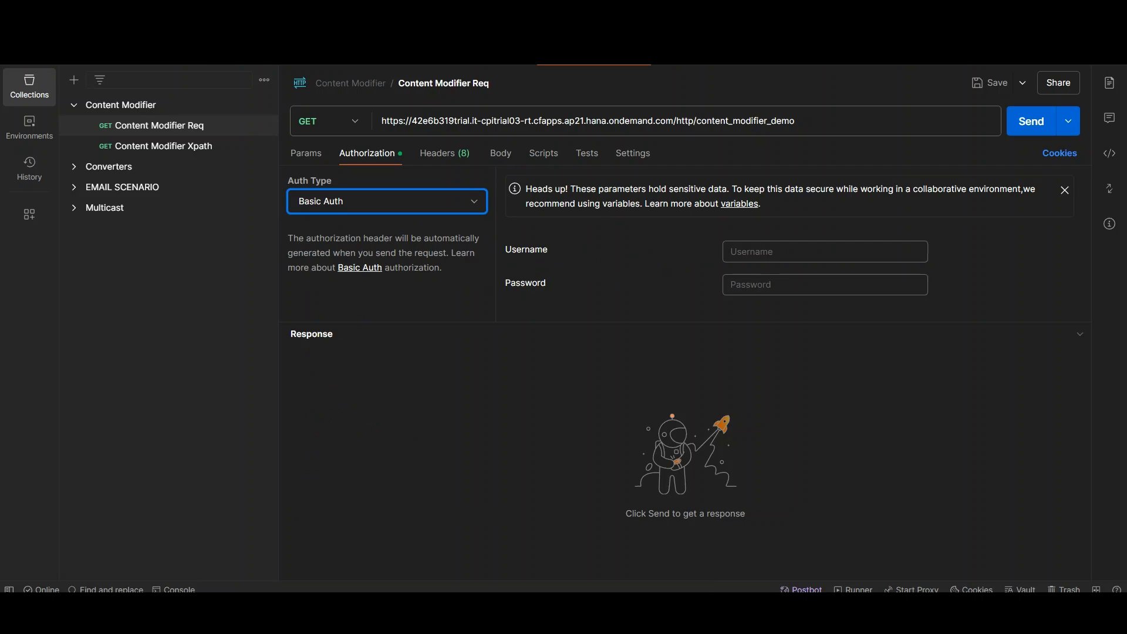
Switch to SAP BTP Cockpit and open the credentials of the rt_iflow instance's Cpikeys service key.
{"action": "key", "text": "alt+Tab"}
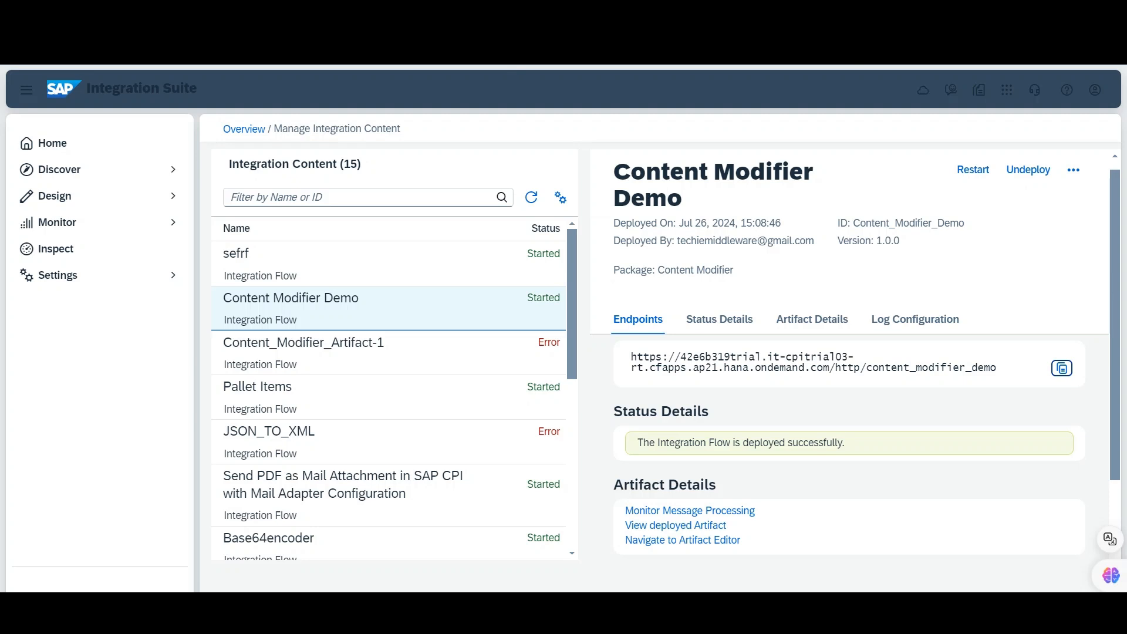
{"action": "key", "text": "ctrl+shift+Tab"}
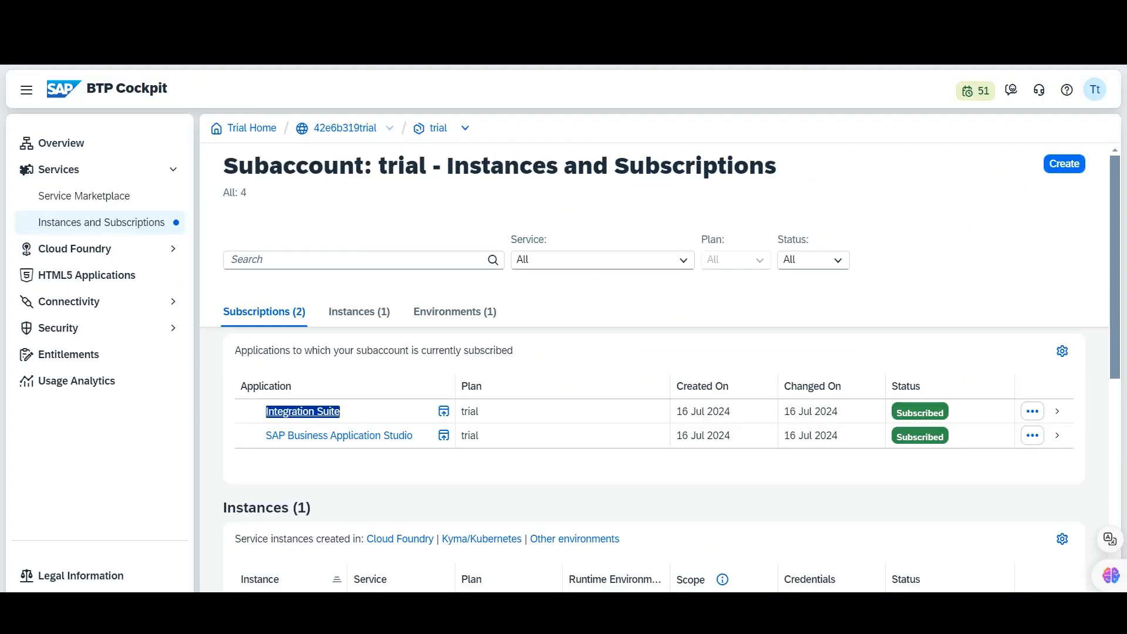
{"action": "left_click", "coordinate": [502, 478]}
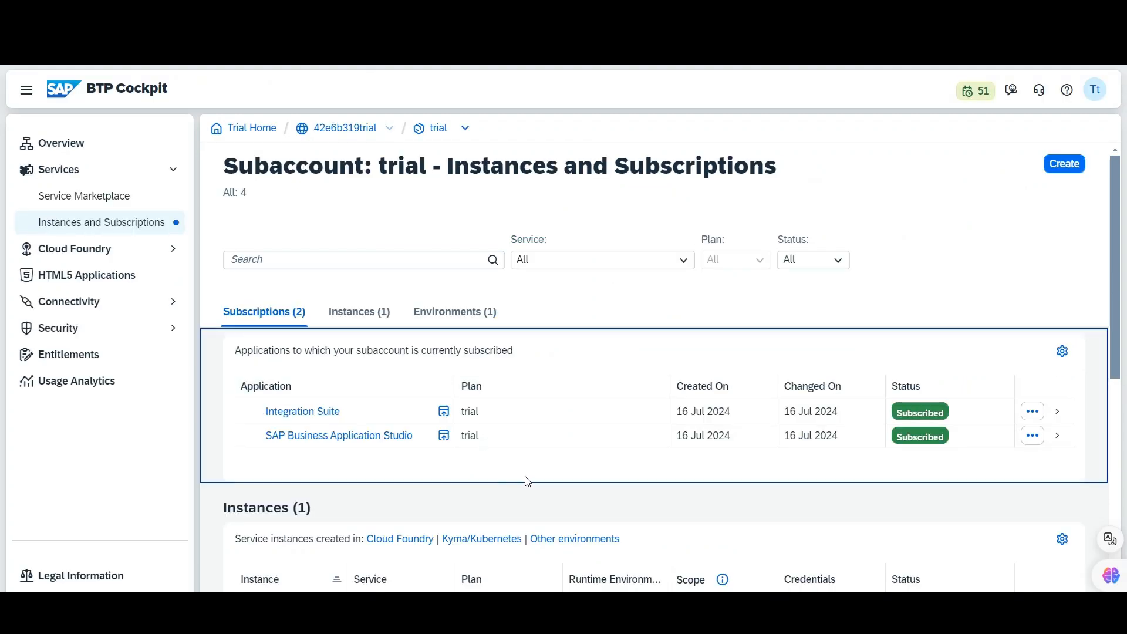
{"action": "scroll", "coordinate": [528, 481], "scroll_direction": "down", "scroll_amount": 3}
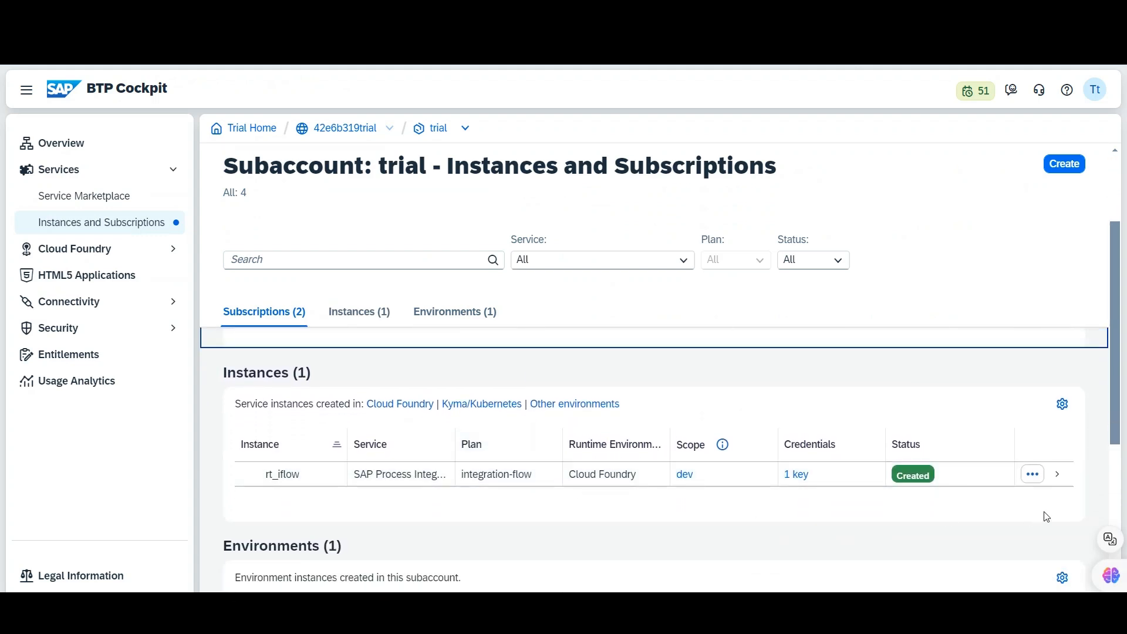
{"action": "left_click", "coordinate": [1057, 476]}
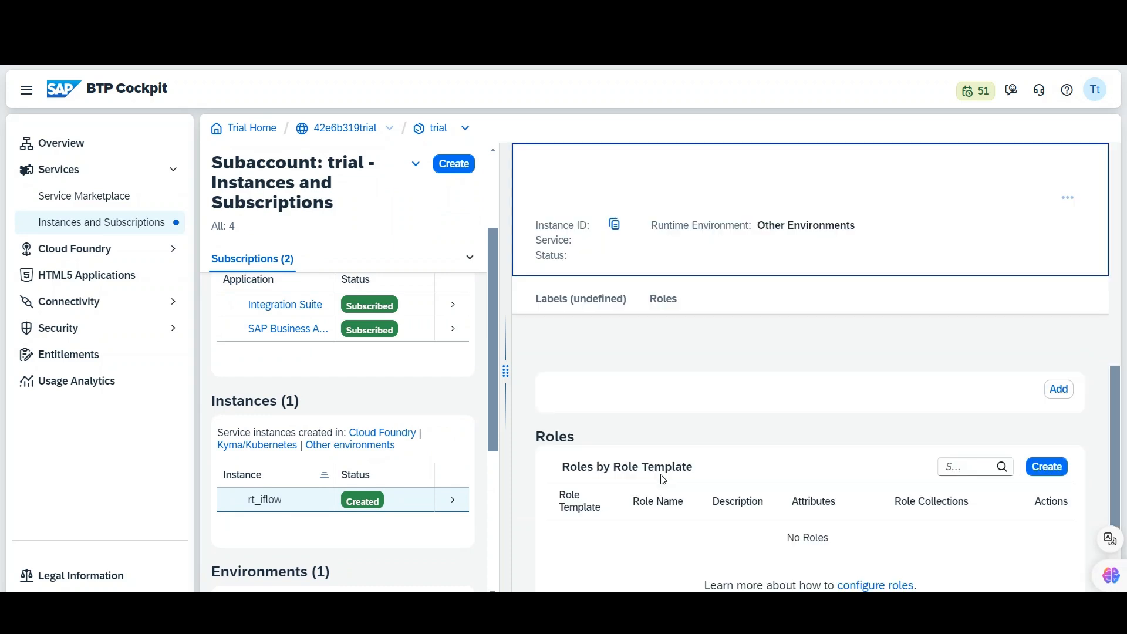
{"action": "scroll", "coordinate": [726, 486], "scroll_direction": "down", "scroll_amount": 1}
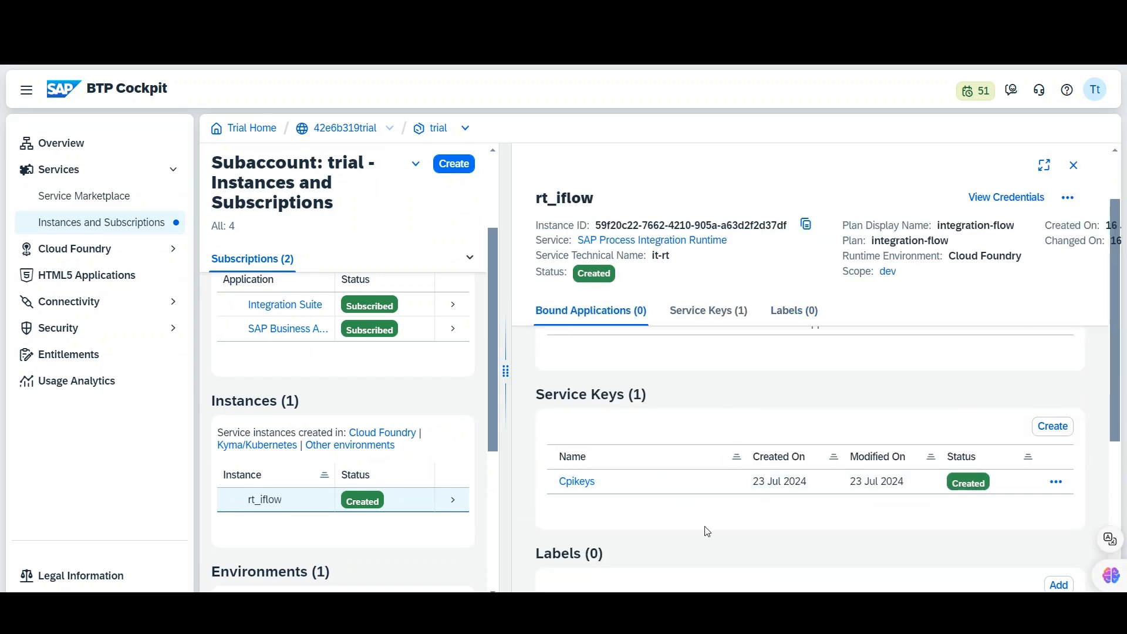
{"action": "double_click", "coordinate": [583, 489]}
{"action": "left_click", "coordinate": [583, 489]}
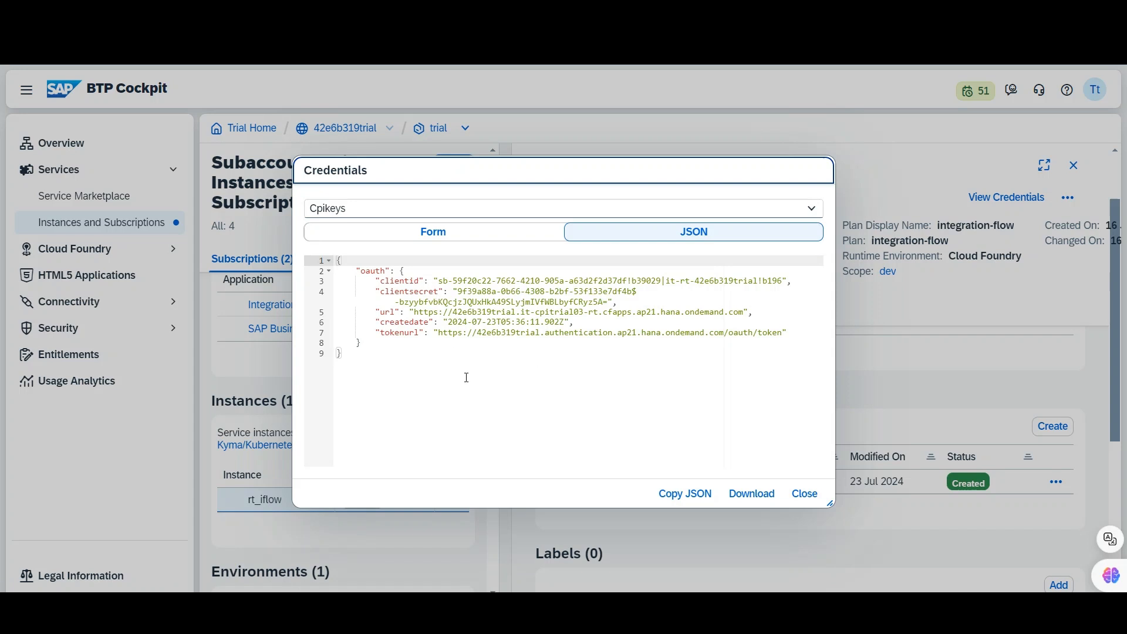
Copy the client ID from the Cpikeys credentials and paste it as the Basic Auth username in Postman.
{"action": "left_click", "coordinate": [439, 281]}
{"action": "left_click_drag", "start_coordinate": [684, 286], "coordinate": [782, 281]}
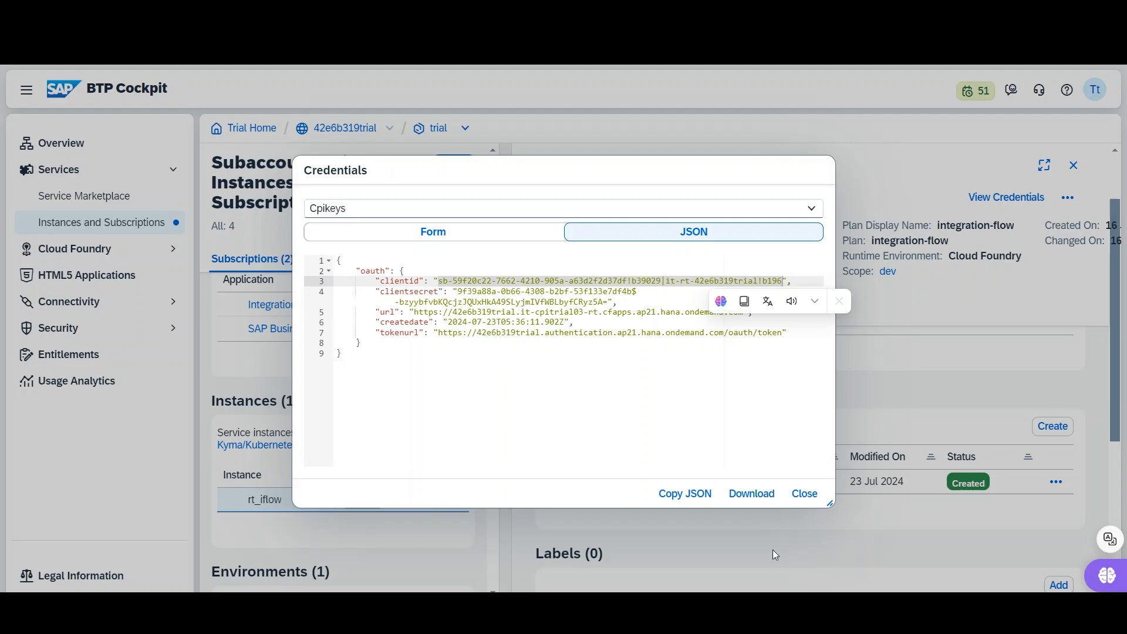
{"action": "key", "text": "alt+Tab"}
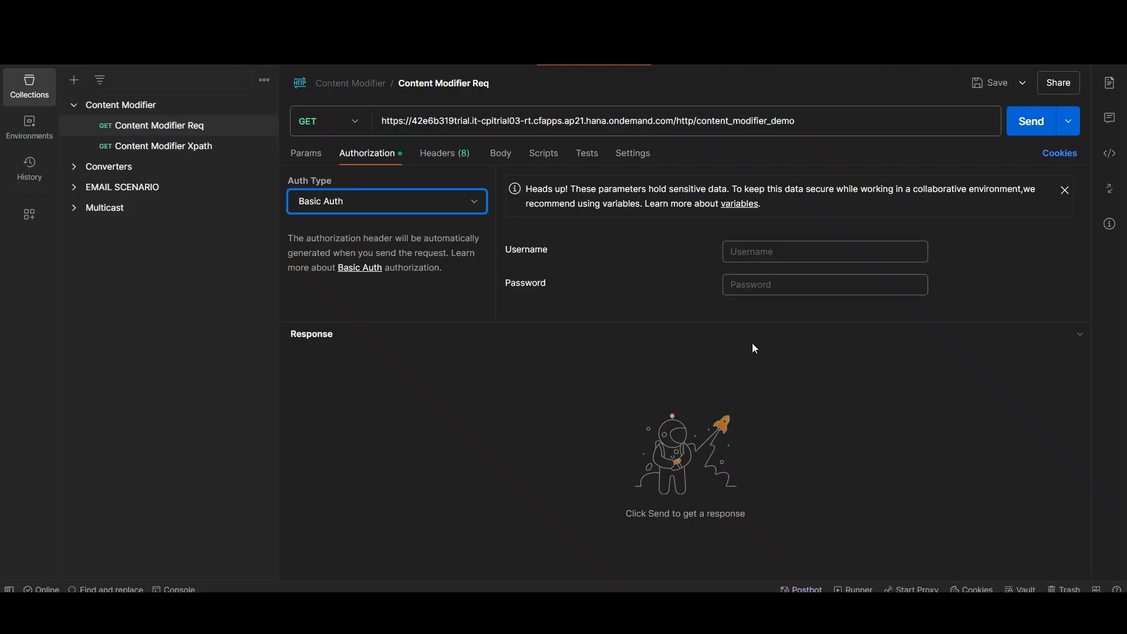
{"action": "left_click", "coordinate": [757, 253]}
{"action": "key", "text": "ctrl+v"}
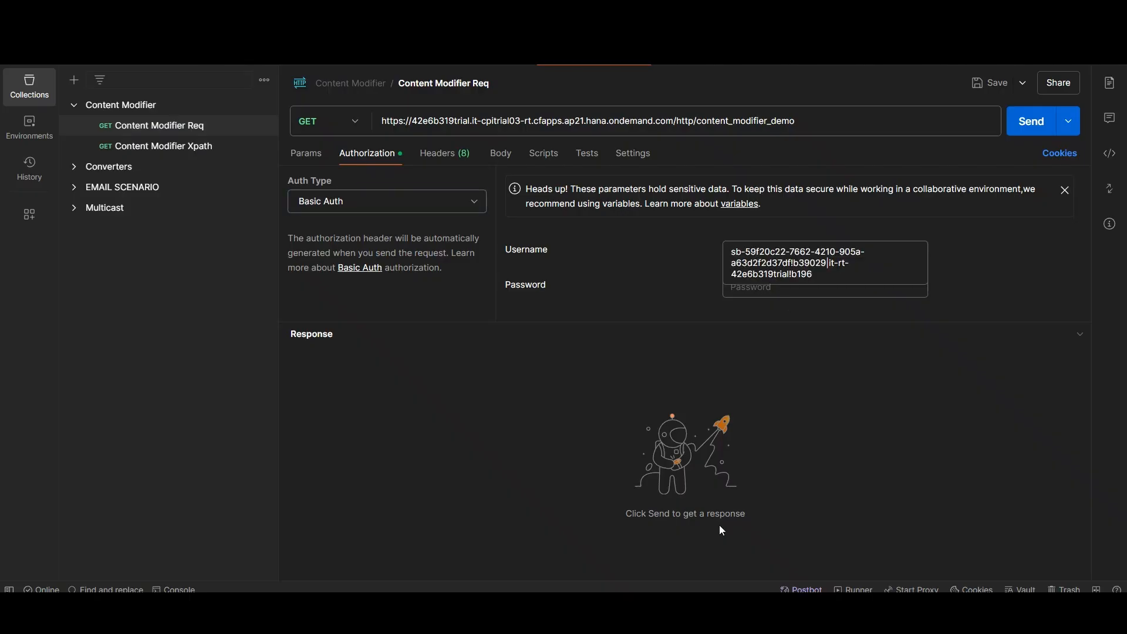
Copy the client secret from the Cpikeys credentials in BTP Cockpit and paste it as the Basic Auth password in Postman.
{"action": "key", "text": "alt+Tab"}
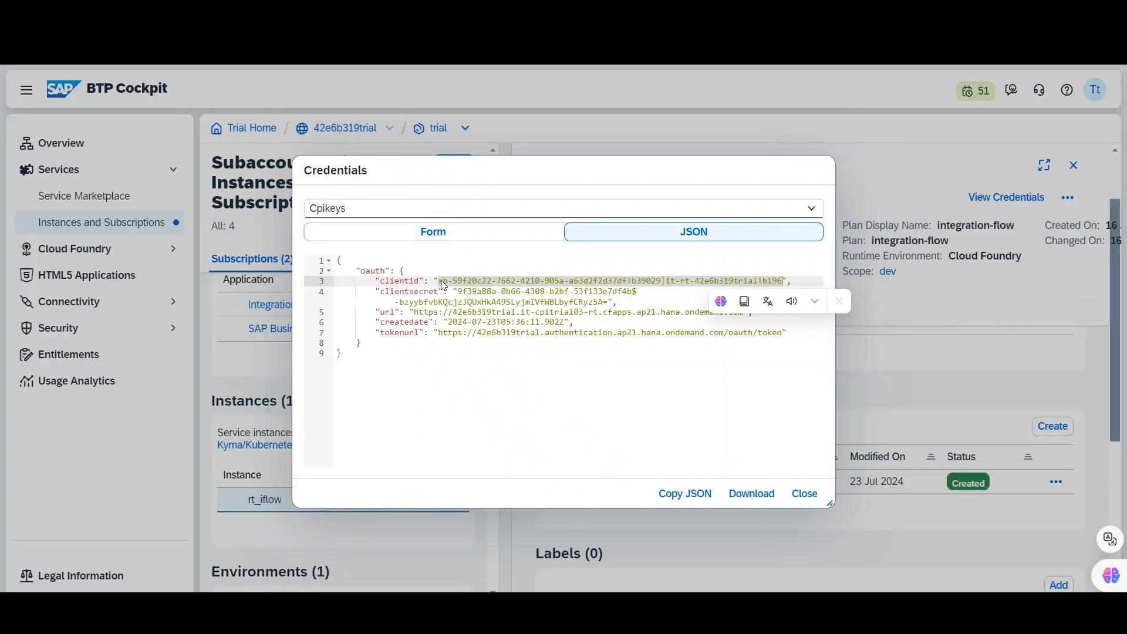
{"action": "left_click_drag", "start_coordinate": [459, 291], "coordinate": [611, 301]}
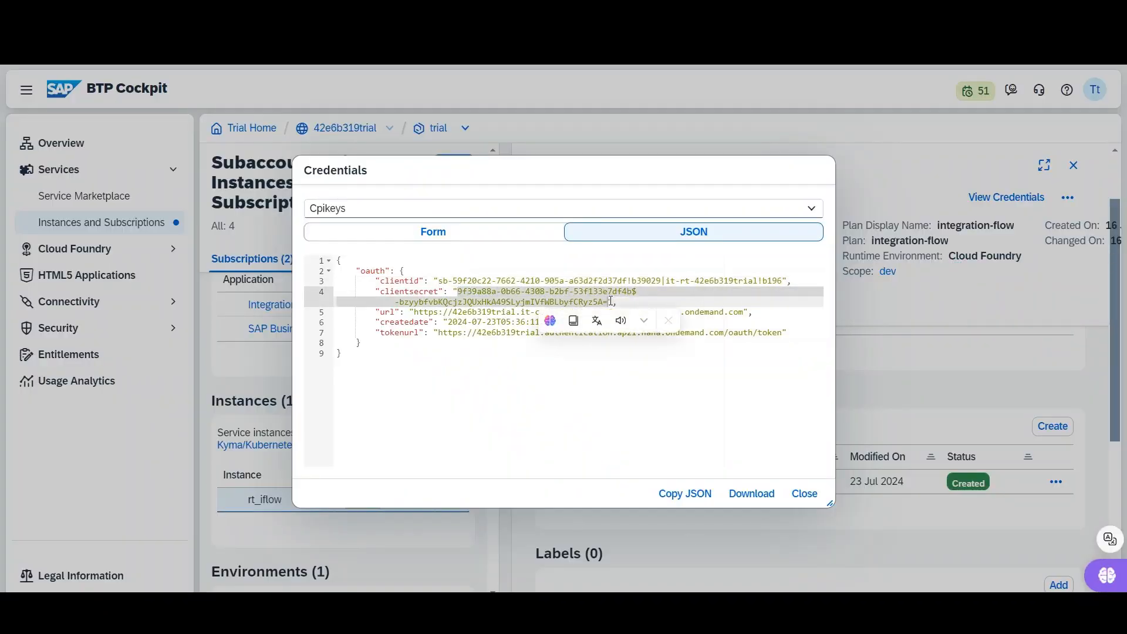
{"action": "key", "text": "alt+Tab"}
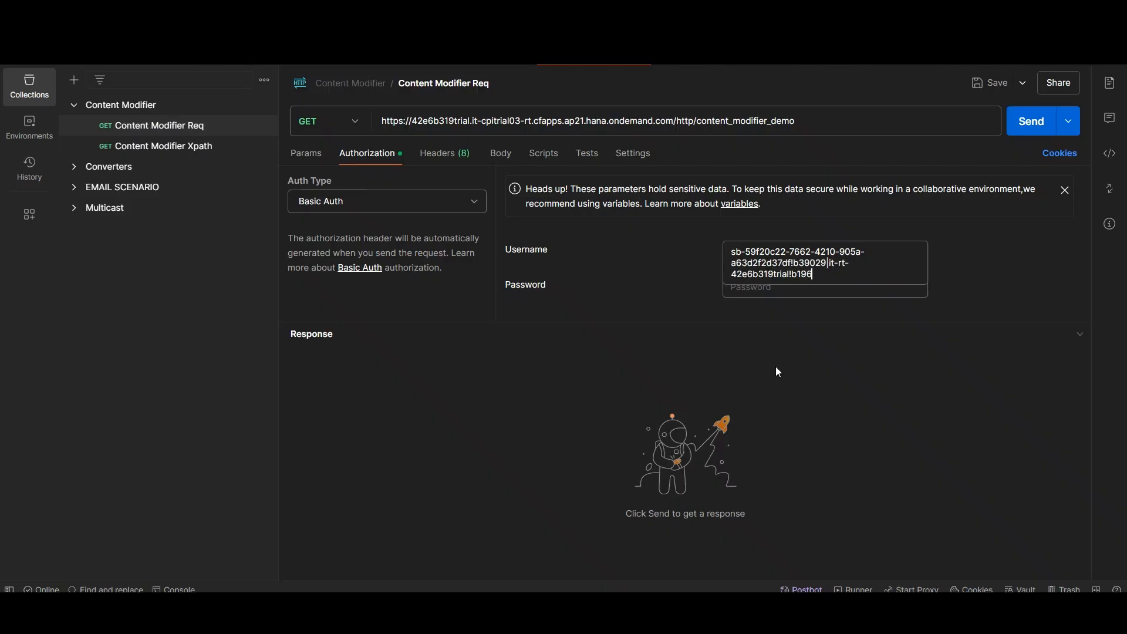
{"action": "left_click", "coordinate": [771, 291]}
{"action": "key", "text": "ctrl+v"}
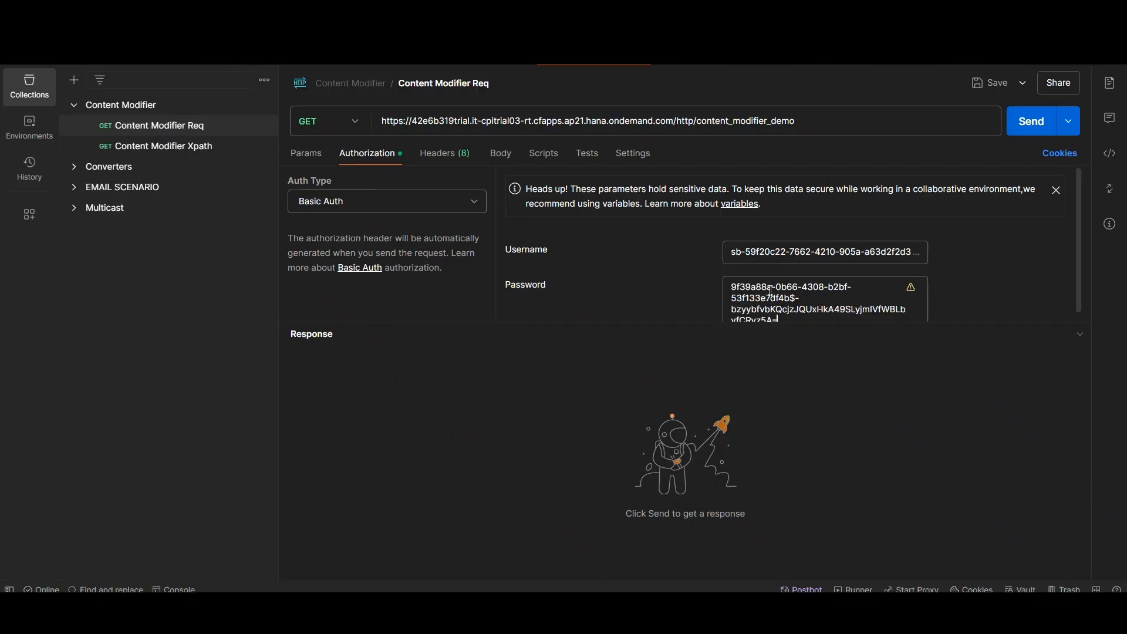
Save the Content Modifier Req request, send it to the HTTPS endpoint and check the returned response body.
{"action": "left_click", "coordinate": [989, 90]}
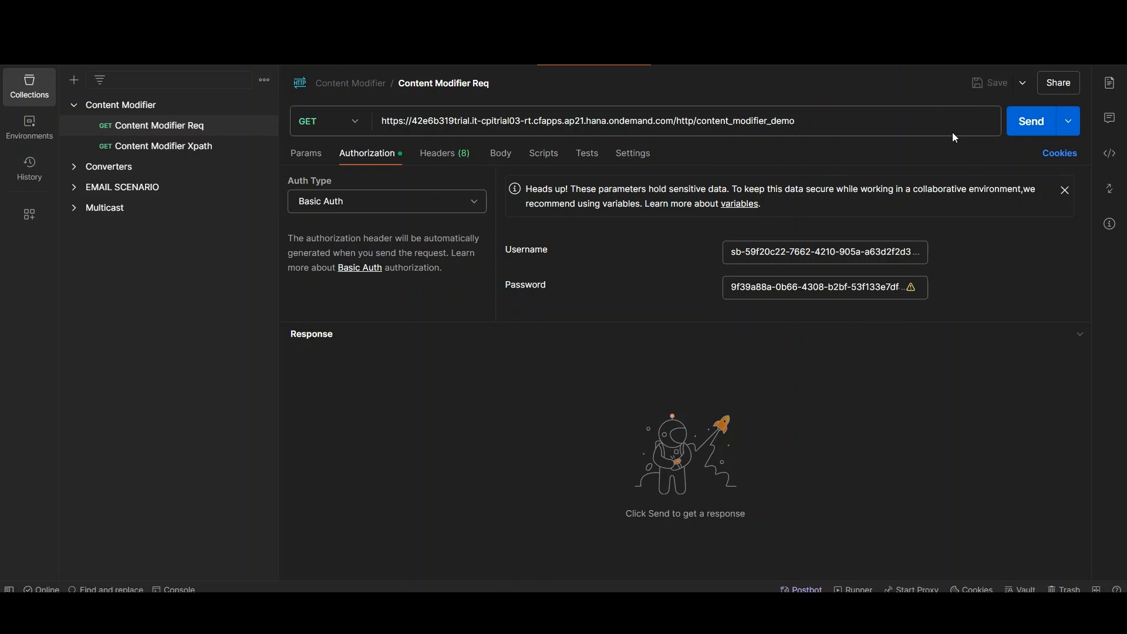
{"action": "left_click", "coordinate": [1022, 131]}
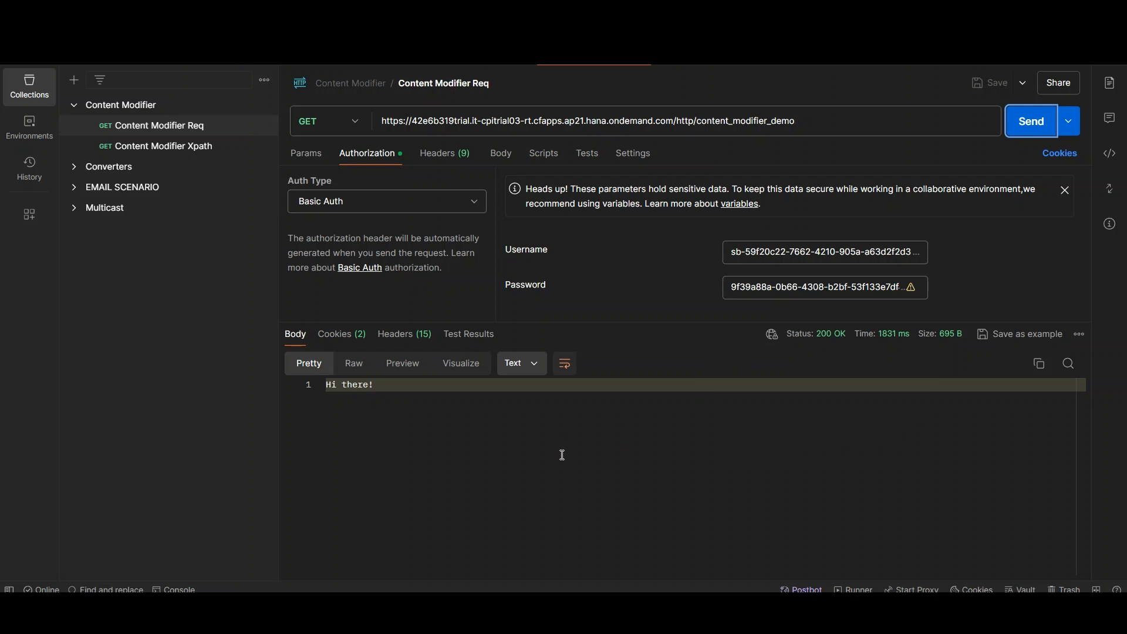
{"action": "left_click", "coordinate": [428, 439]}
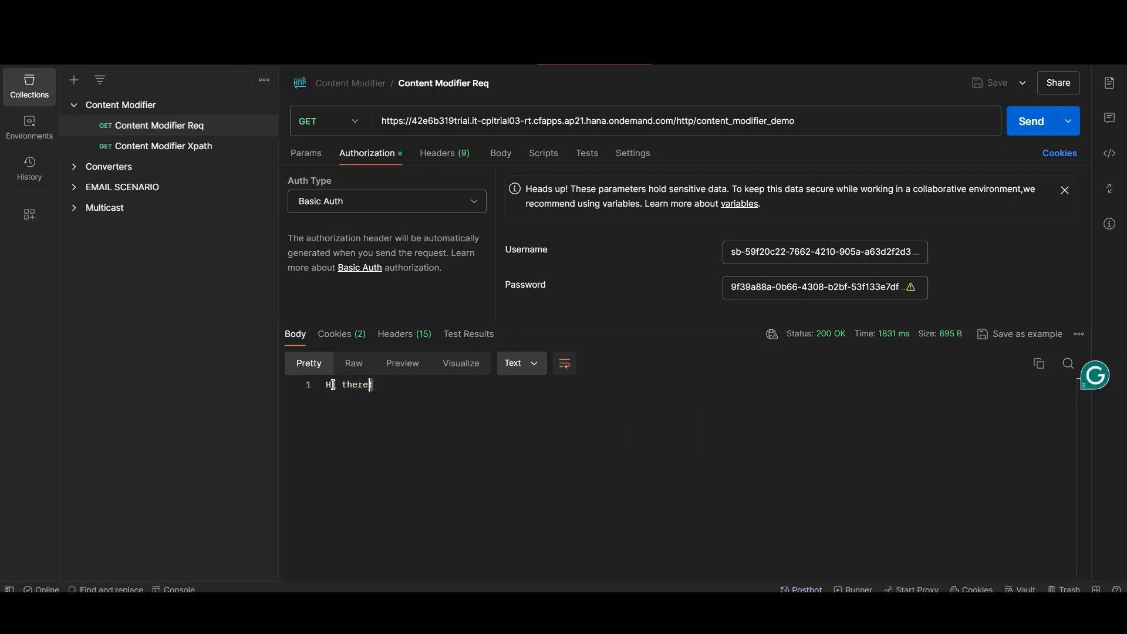
{"action": "left_click_drag", "start_coordinate": [333, 385], "coordinate": [319, 384]}
{"action": "left_click", "coordinate": [348, 439]}
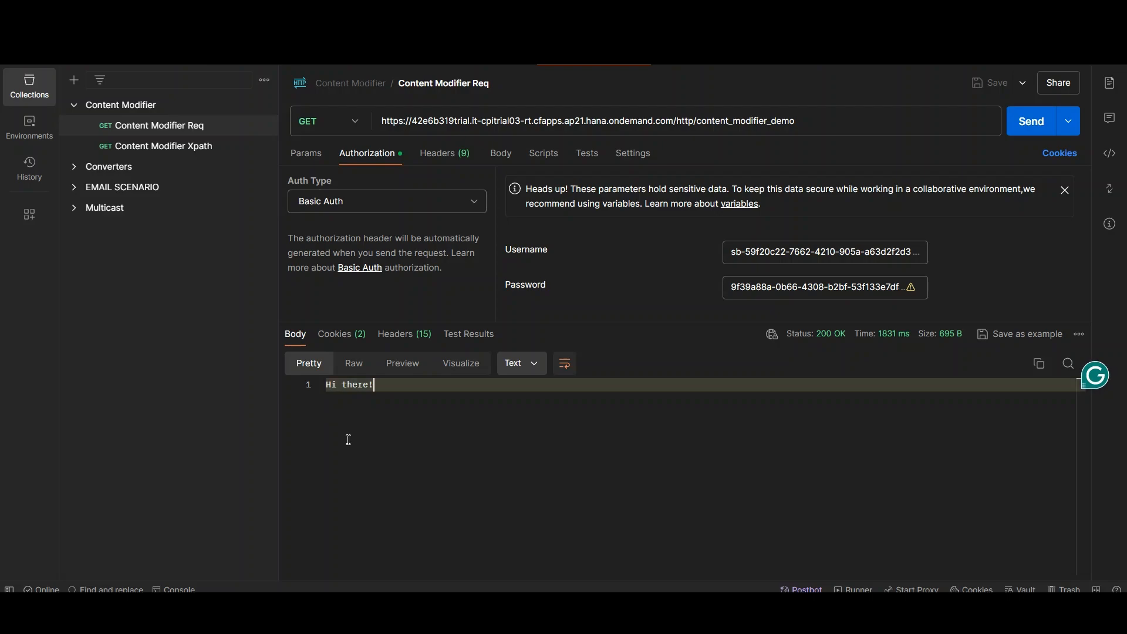
Switch to SAP Integration Suite and review the Say Hi content modifier's message header, exchange property and message body settings.
{"action": "left_click", "coordinate": [695, 613]}
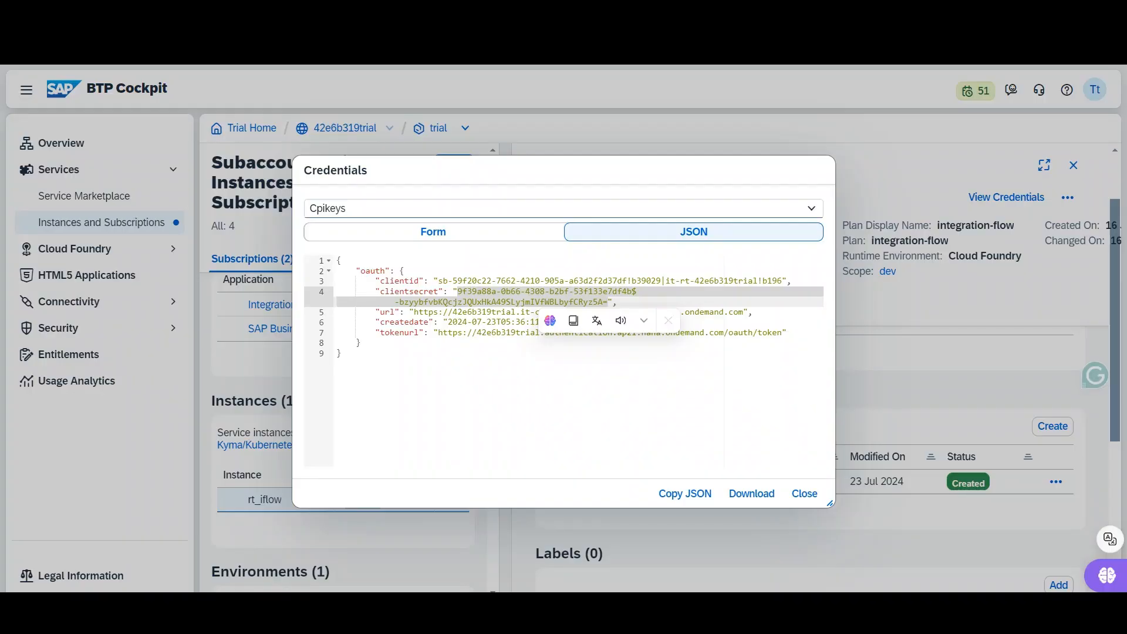
{"action": "left_click", "coordinate": [376, 11]}
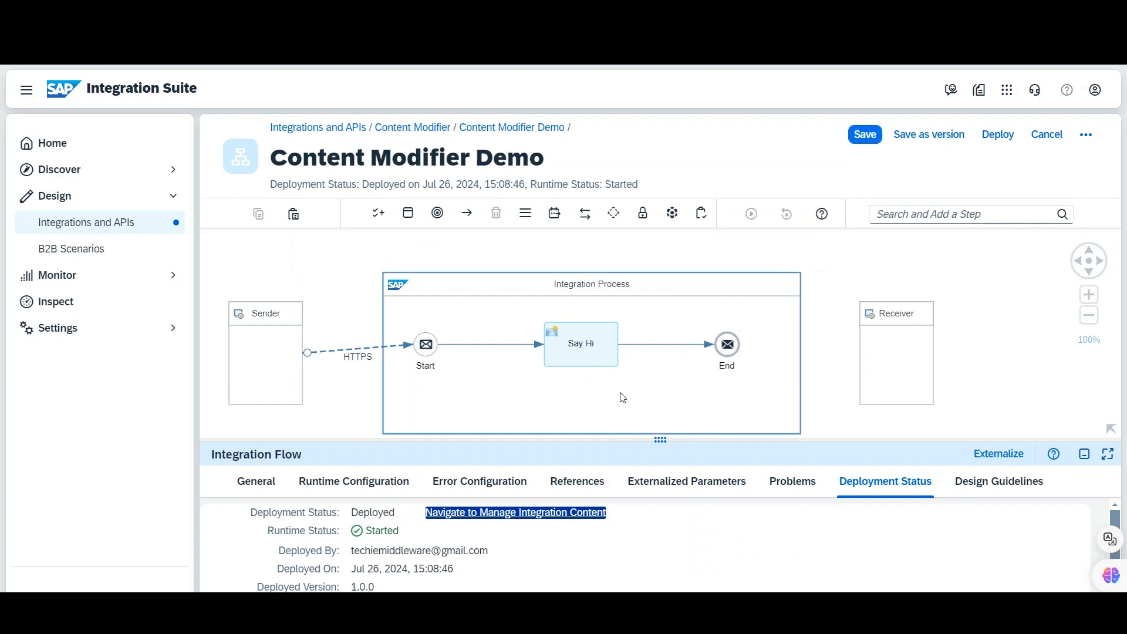
{"action": "left_click_drag", "start_coordinate": [616, 437], "coordinate": [610, 406]}
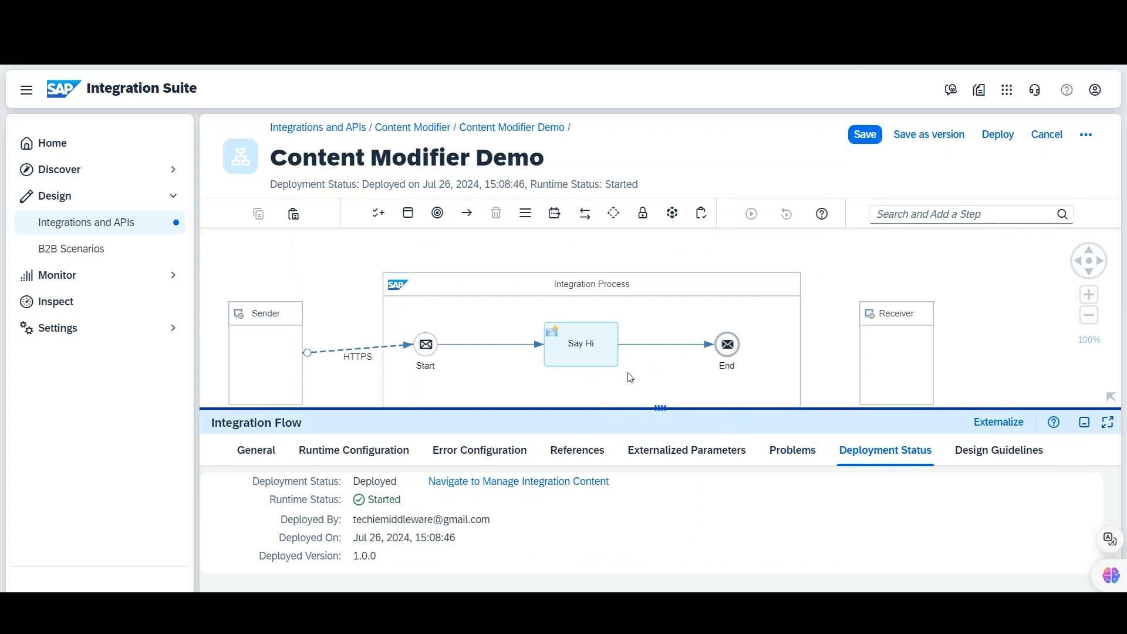
{"action": "left_click", "coordinate": [595, 355]}
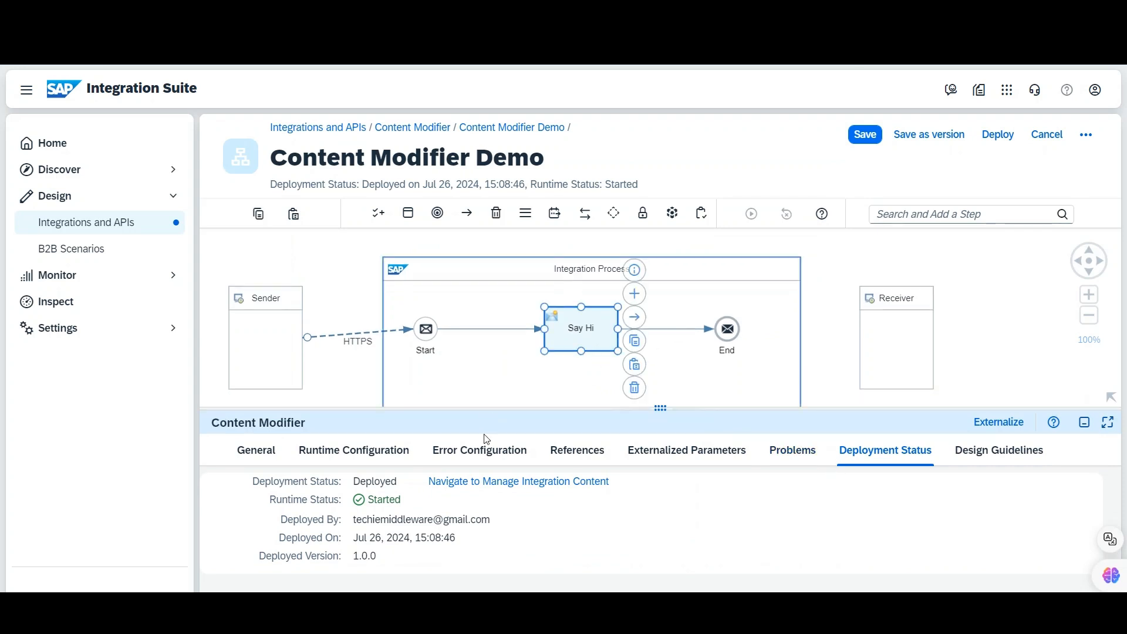
{"action": "left_click", "coordinate": [569, 453]}
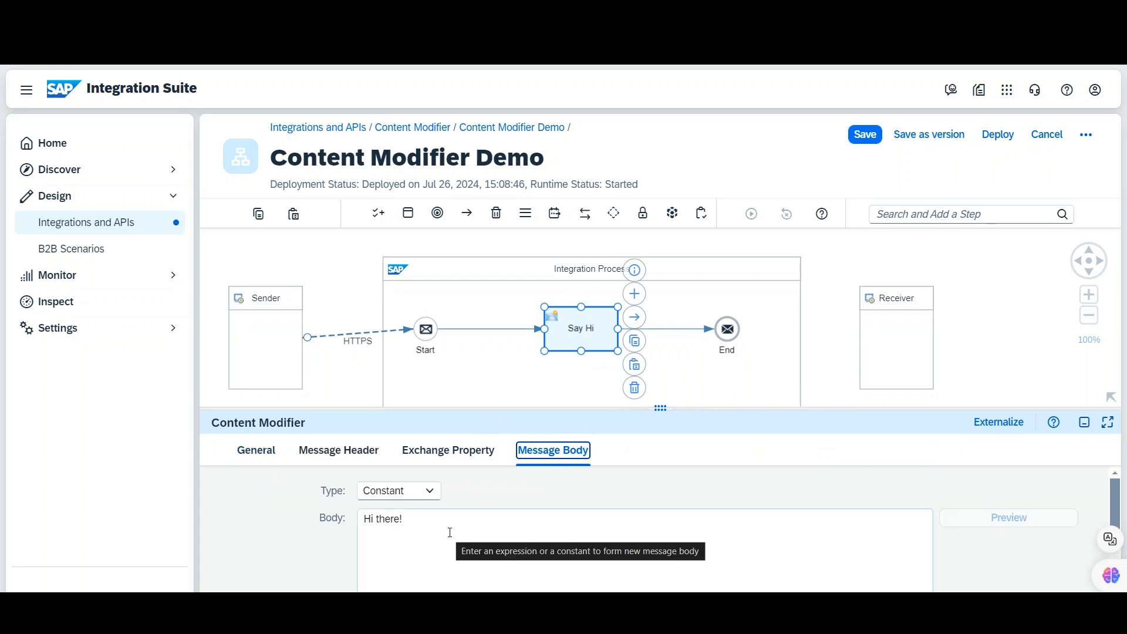
{"action": "left_click", "coordinate": [346, 452]}
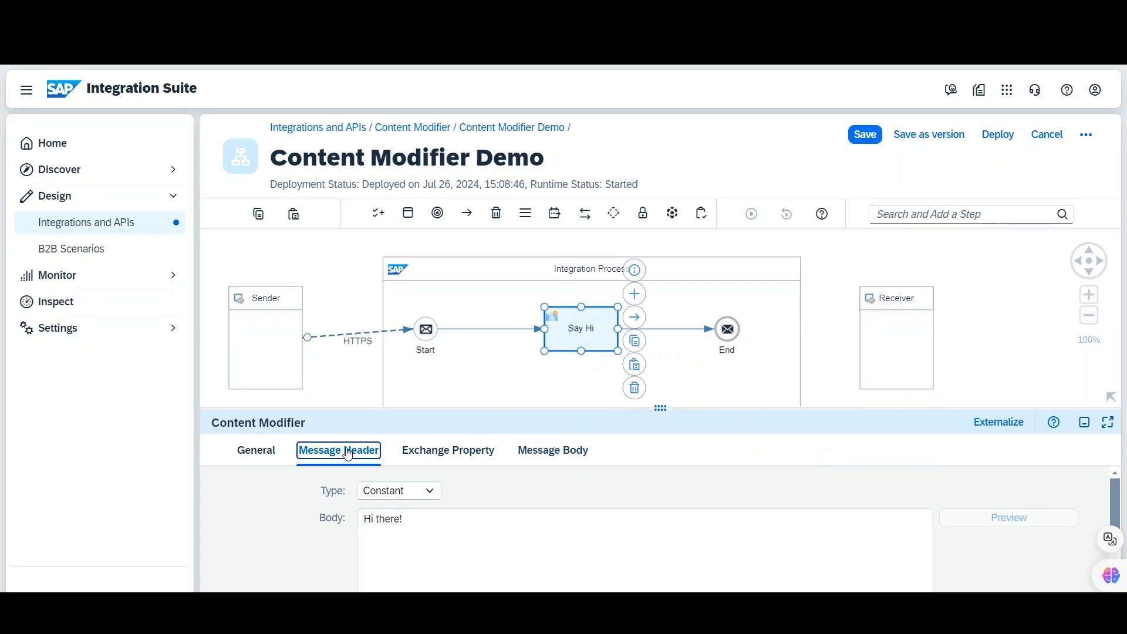
{"action": "left_click", "coordinate": [414, 457]}
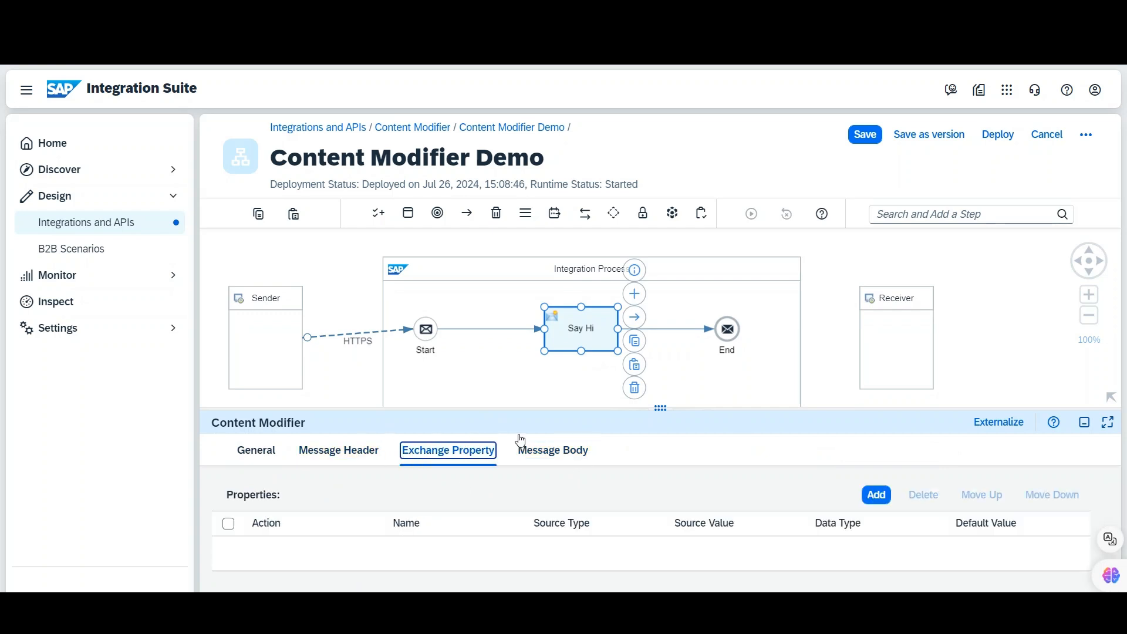
{"action": "left_click", "coordinate": [524, 450]}
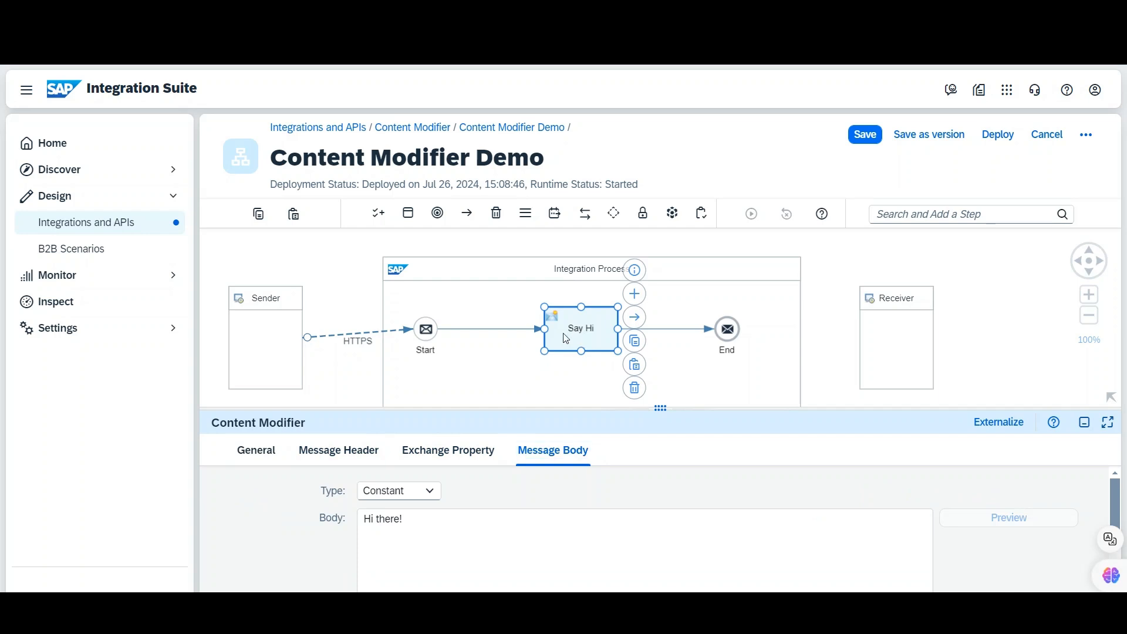
Move the Say Hi step closer to Start and insert a second Content Modifier between it and End.
{"action": "left_click_drag", "start_coordinate": [584, 339], "coordinate": [541, 339]}
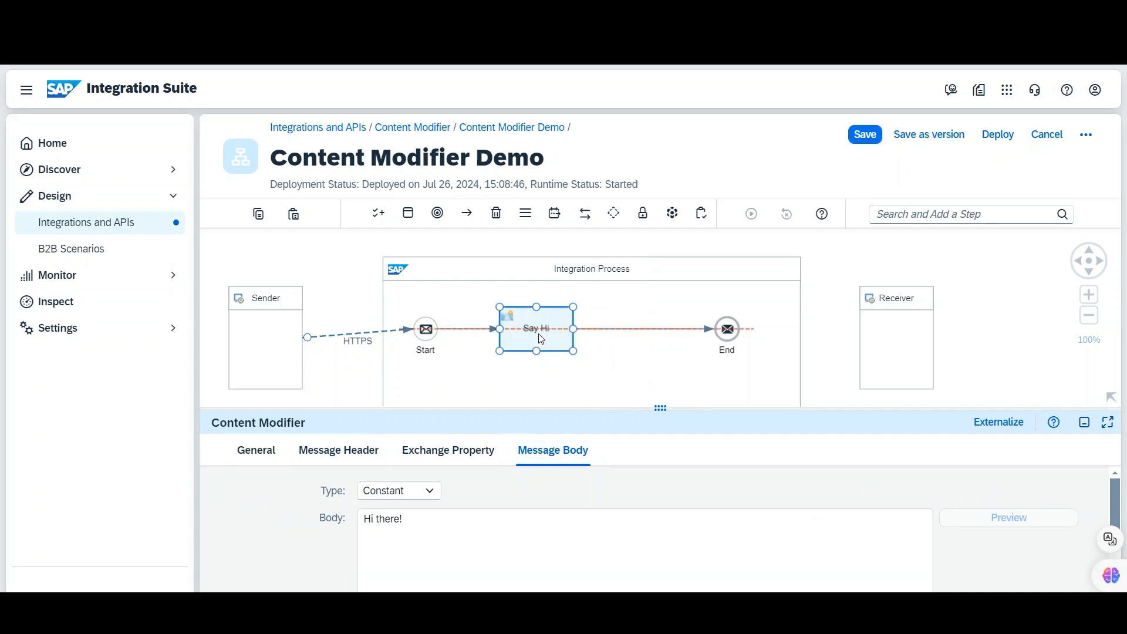
{"action": "left_click", "coordinate": [555, 213]}
{"action": "left_click", "coordinate": [567, 274]}
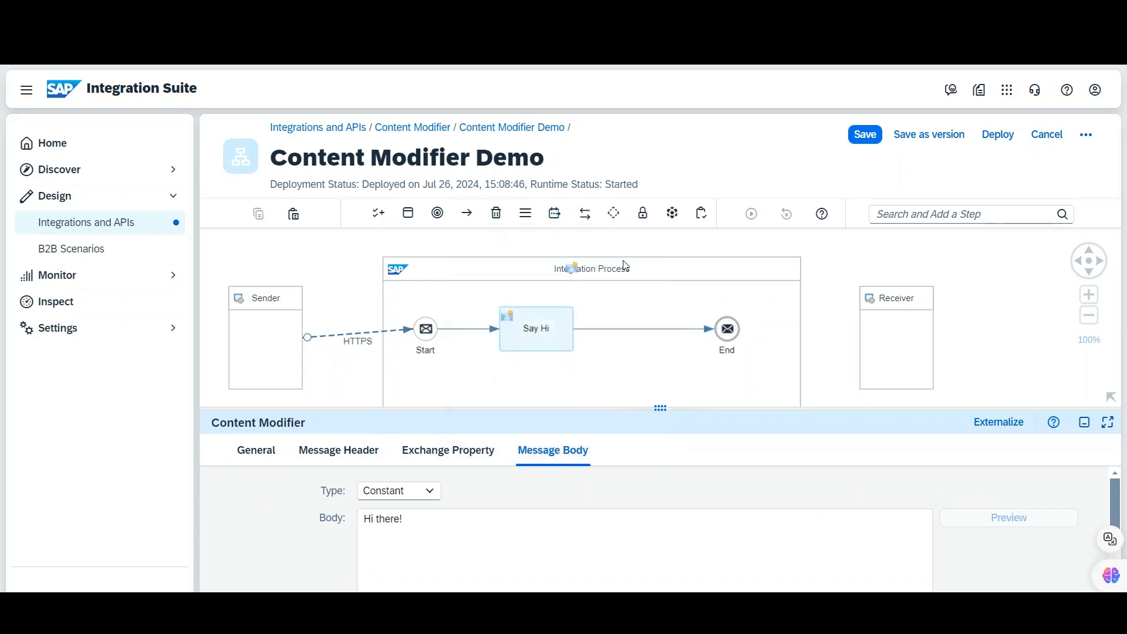
{"action": "left_click", "coordinate": [651, 334]}
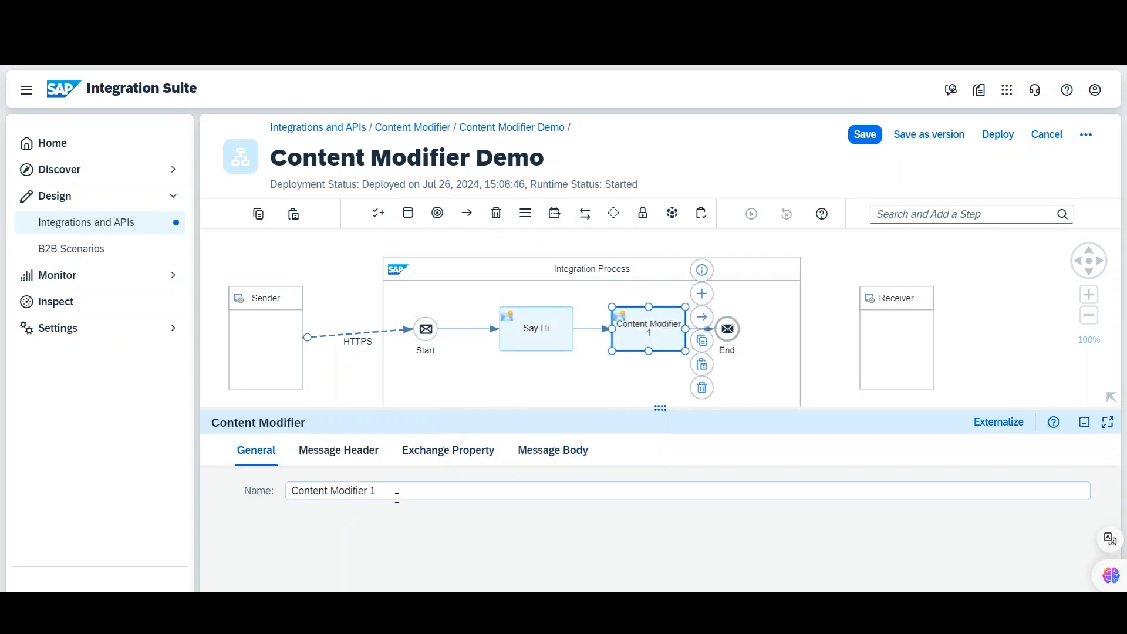
Rename the new Content Modifier step as Say Good Morning.
{"action": "left_click_drag", "start_coordinate": [398, 494], "coordinate": [272, 510]}
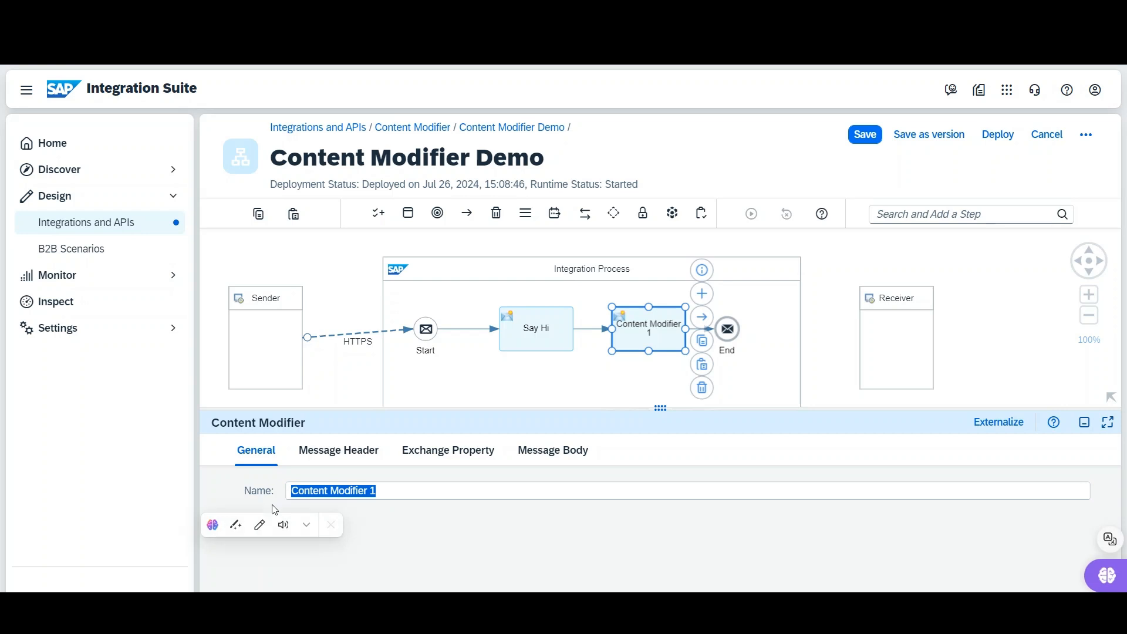
{"action": "type", "text": "Sa"}
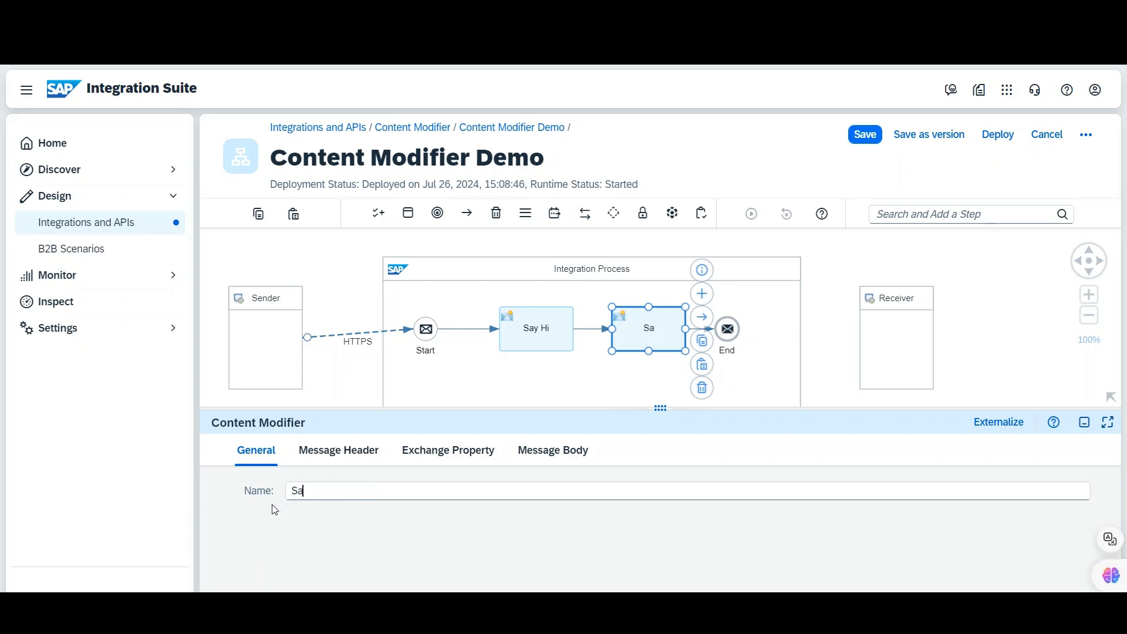
{"action": "type", "text": "y Good Morning"}
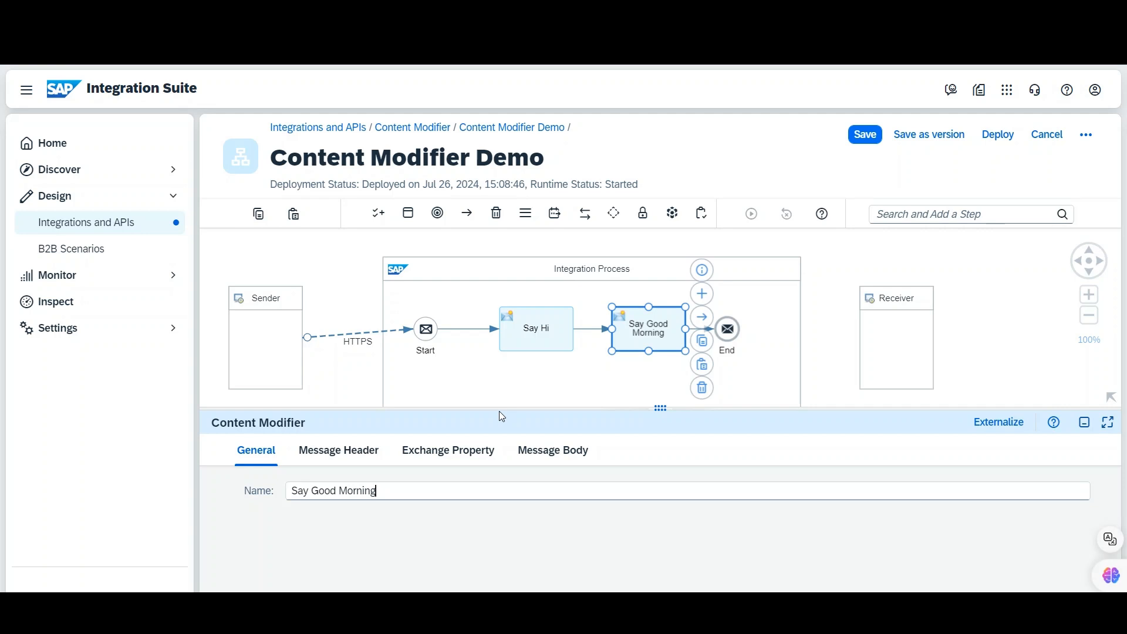
Add a message header entry to the Say Good Morning content modifier and enlarge its properties area.
{"action": "left_click", "coordinate": [359, 454]}
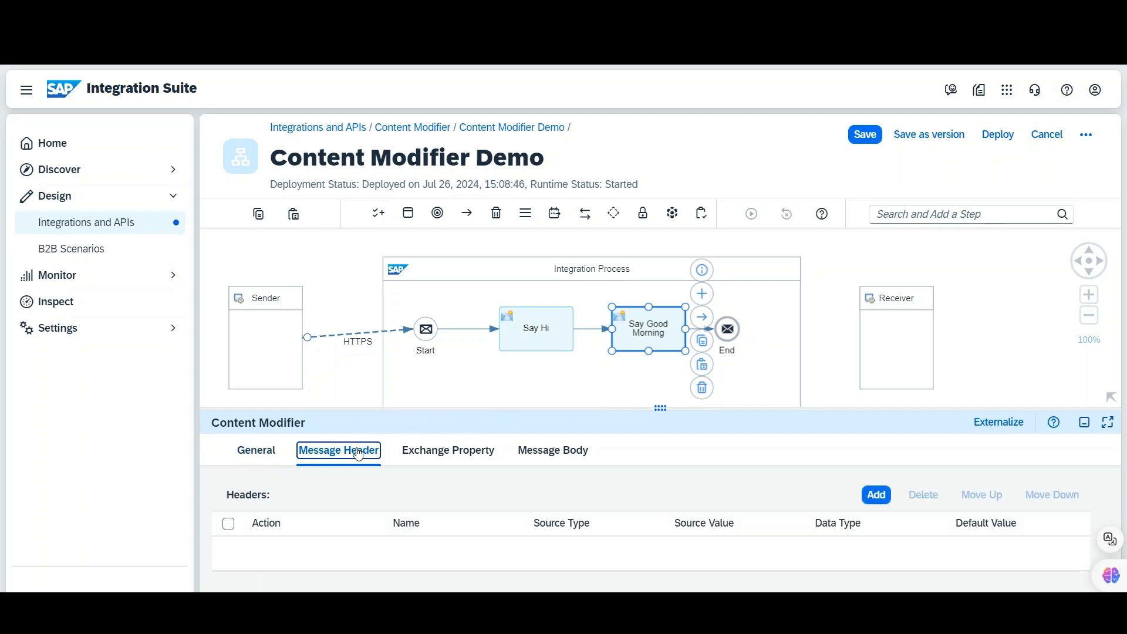
{"action": "left_click_drag", "start_coordinate": [409, 408], "coordinate": [414, 374]}
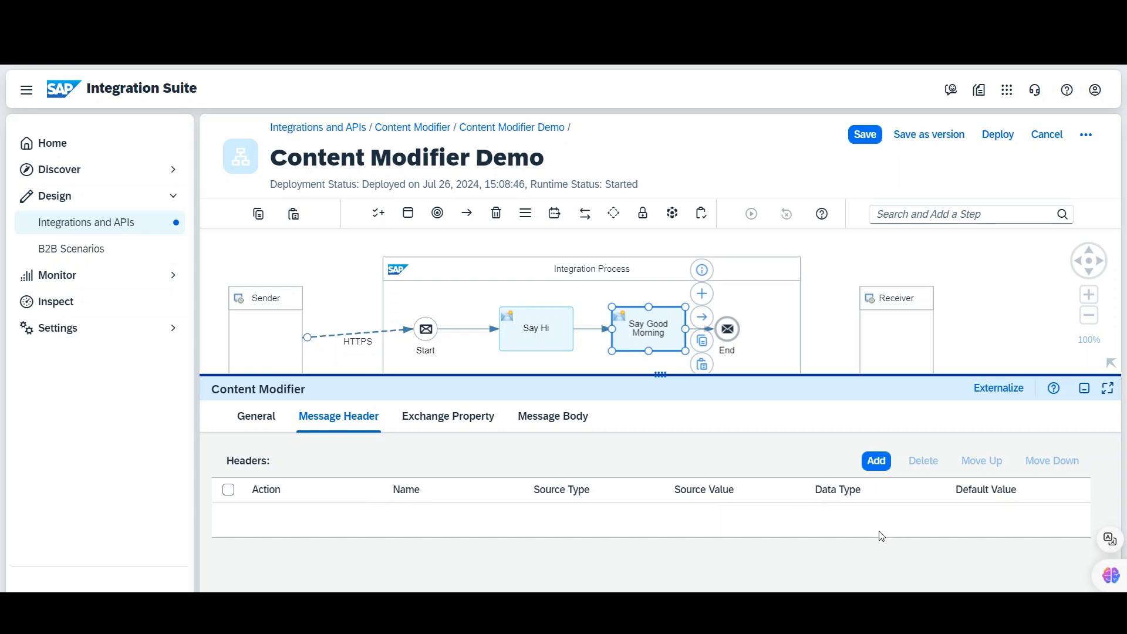
{"action": "left_click", "coordinate": [876, 461]}
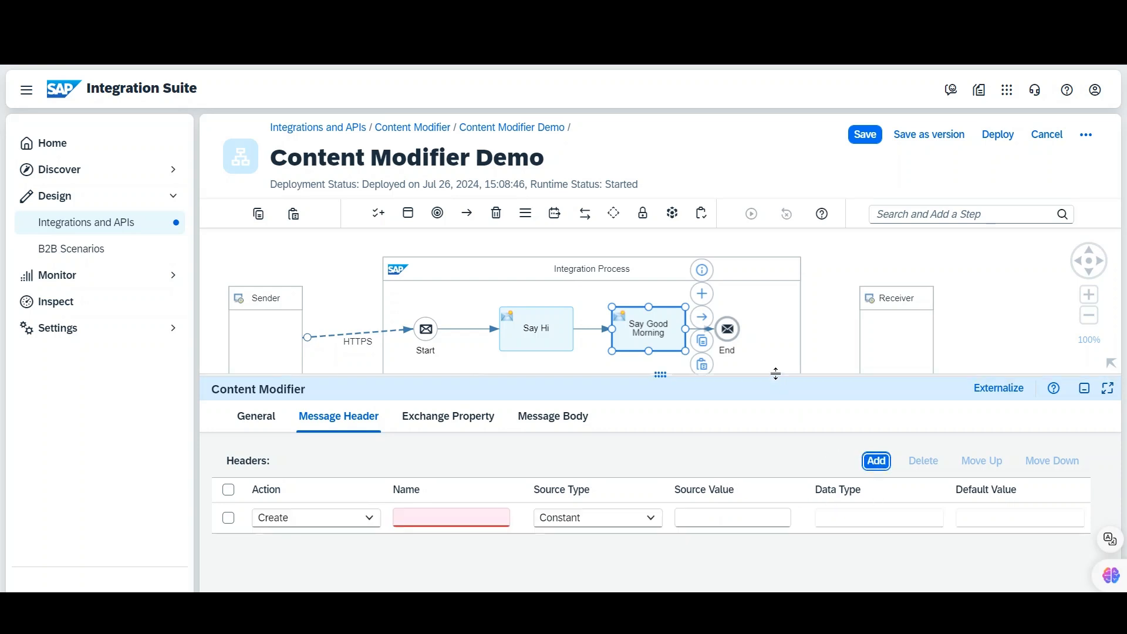
{"action": "left_click_drag", "start_coordinate": [773, 372], "coordinate": [768, 327]}
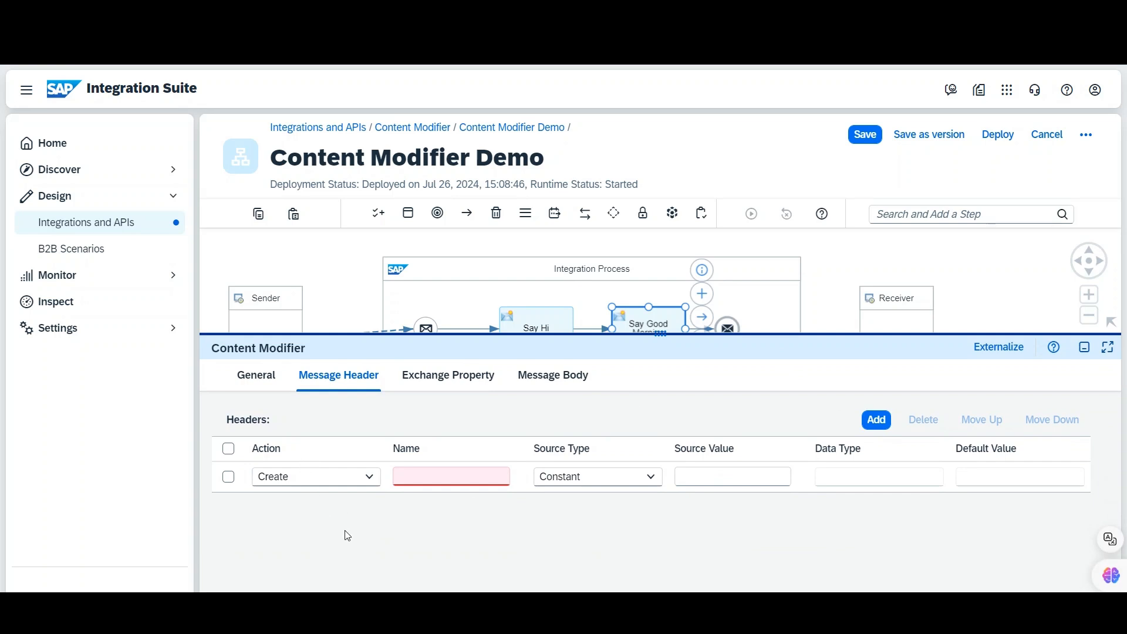
Examine the new header entry's available actions, source types and value fields without changing them.
{"action": "left_click", "coordinate": [369, 478]}
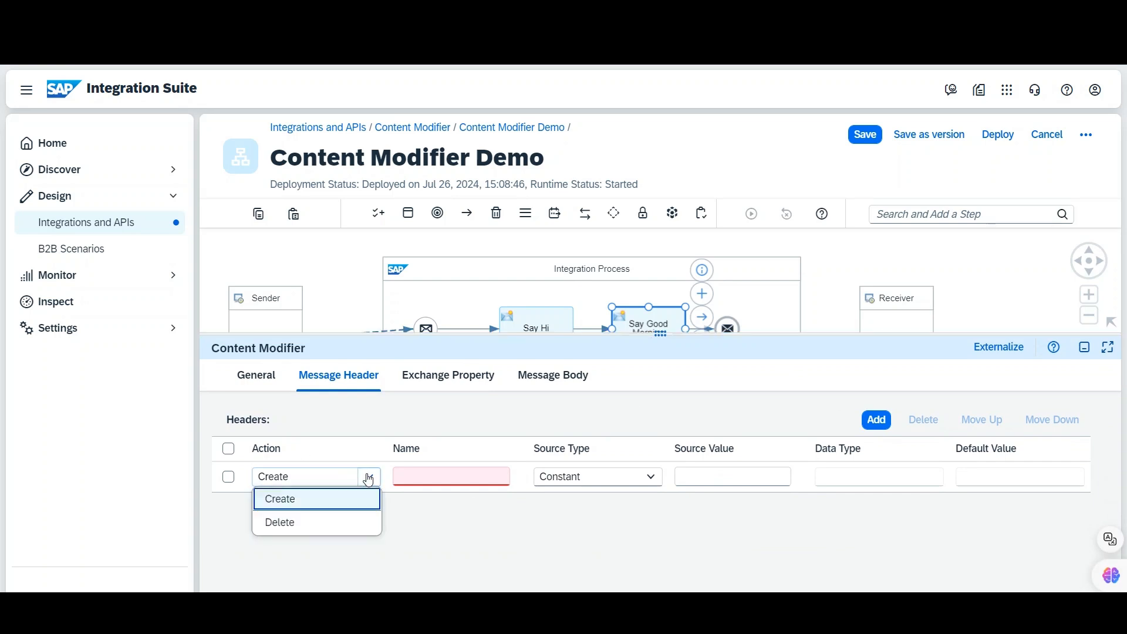
{"action": "left_click", "coordinate": [432, 537]}
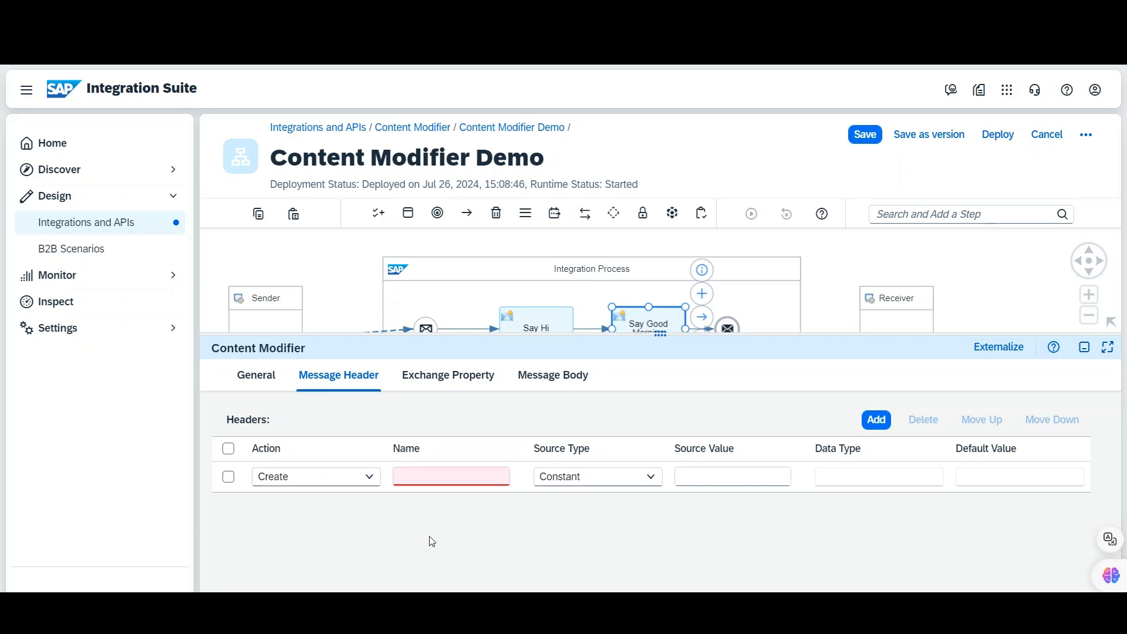
{"action": "left_click", "coordinate": [454, 475]}
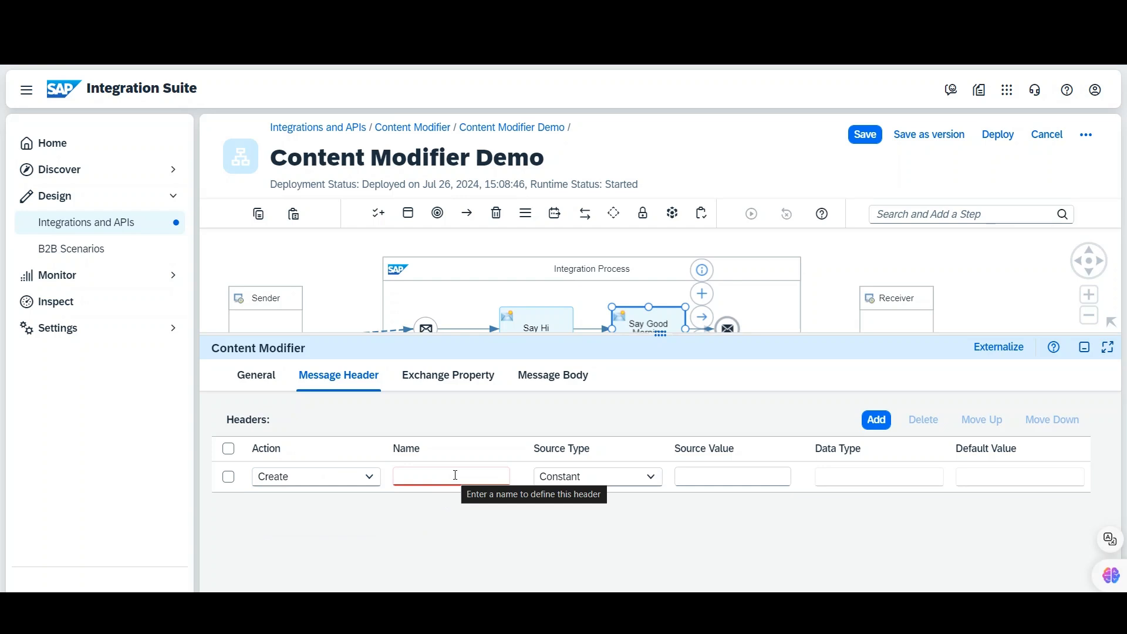
{"action": "left_click", "coordinate": [649, 486]}
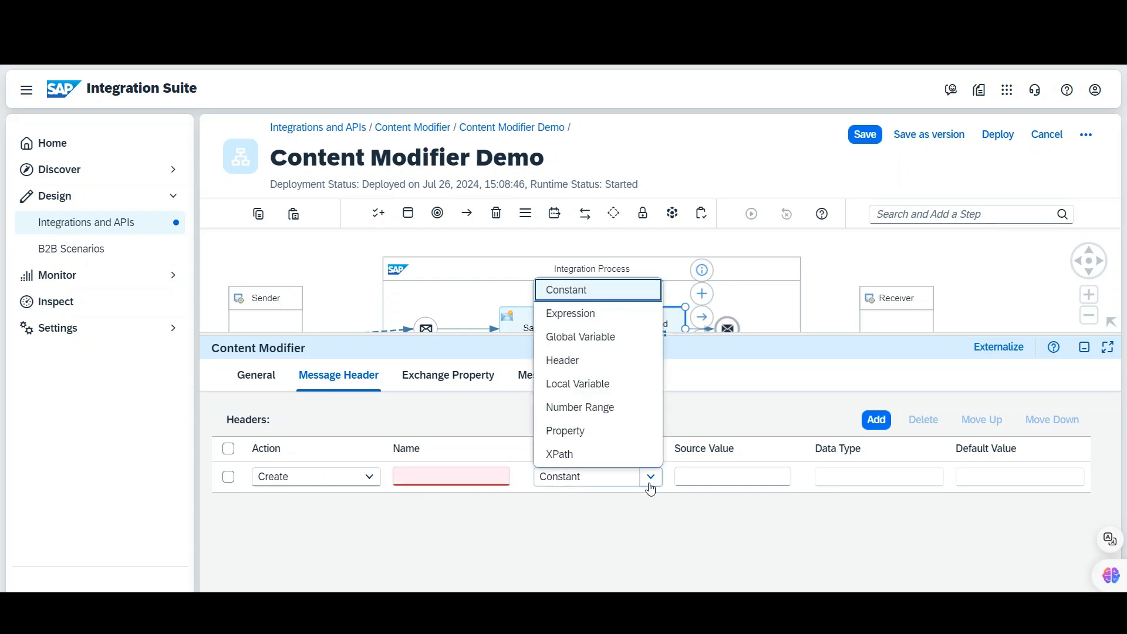
{"action": "left_click", "coordinate": [634, 518]}
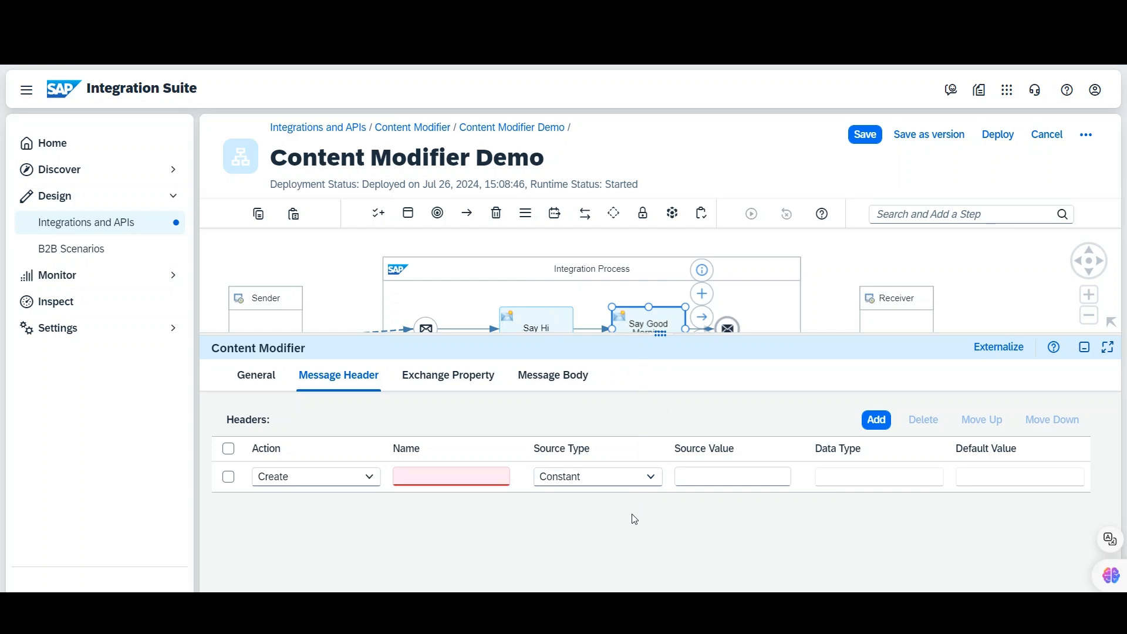
{"action": "left_click", "coordinate": [652, 485]}
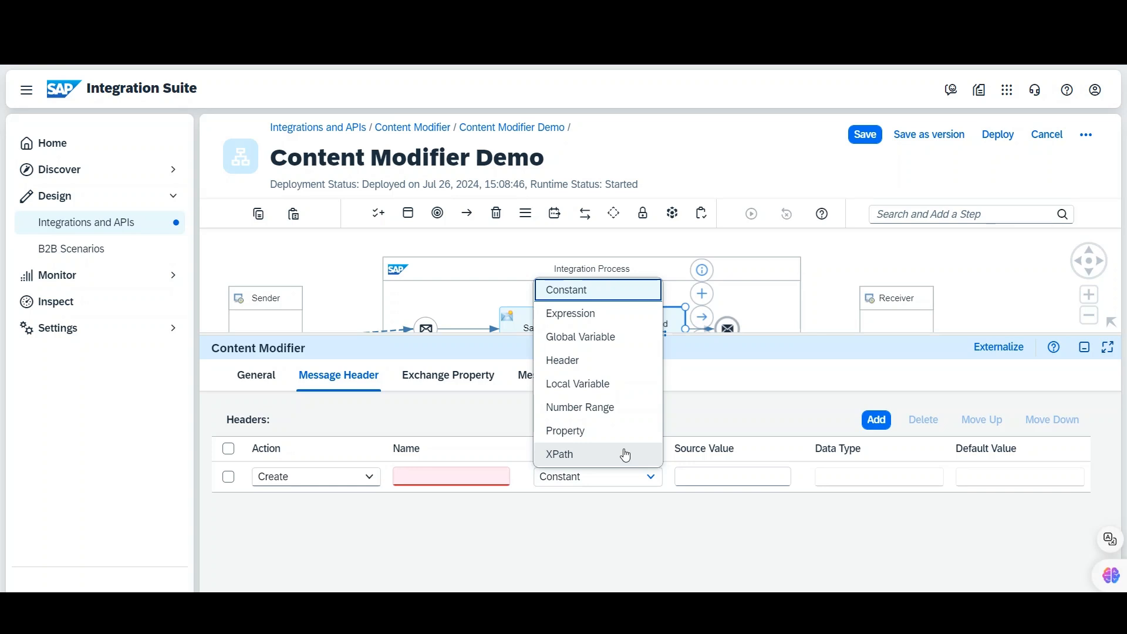
{"action": "left_click", "coordinate": [720, 487]}
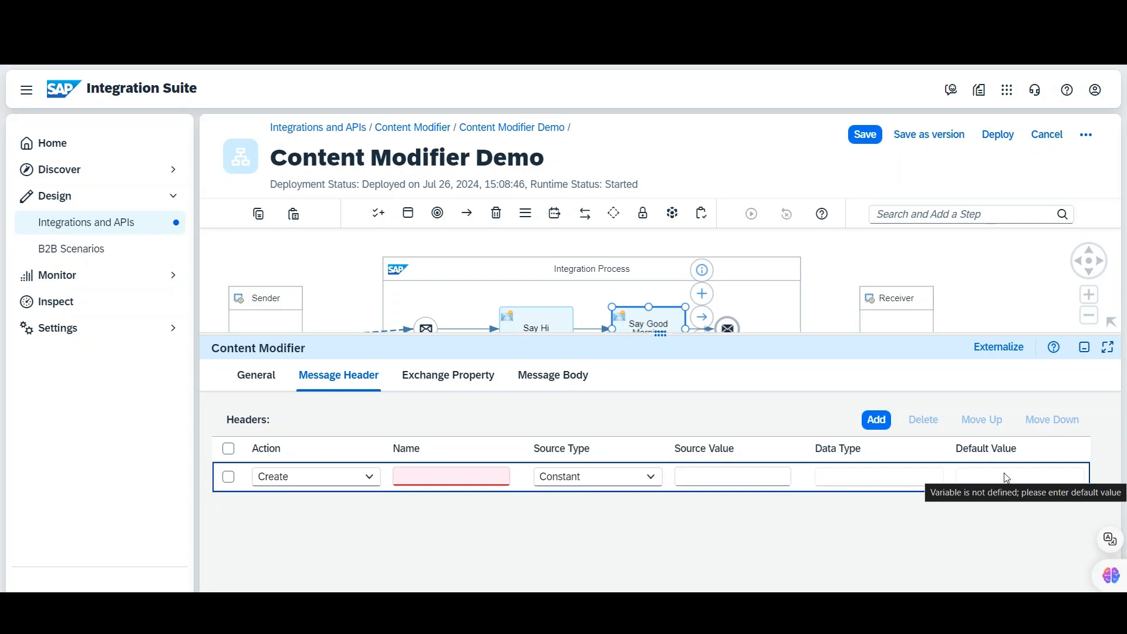
{"action": "left_click", "coordinate": [753, 517]}
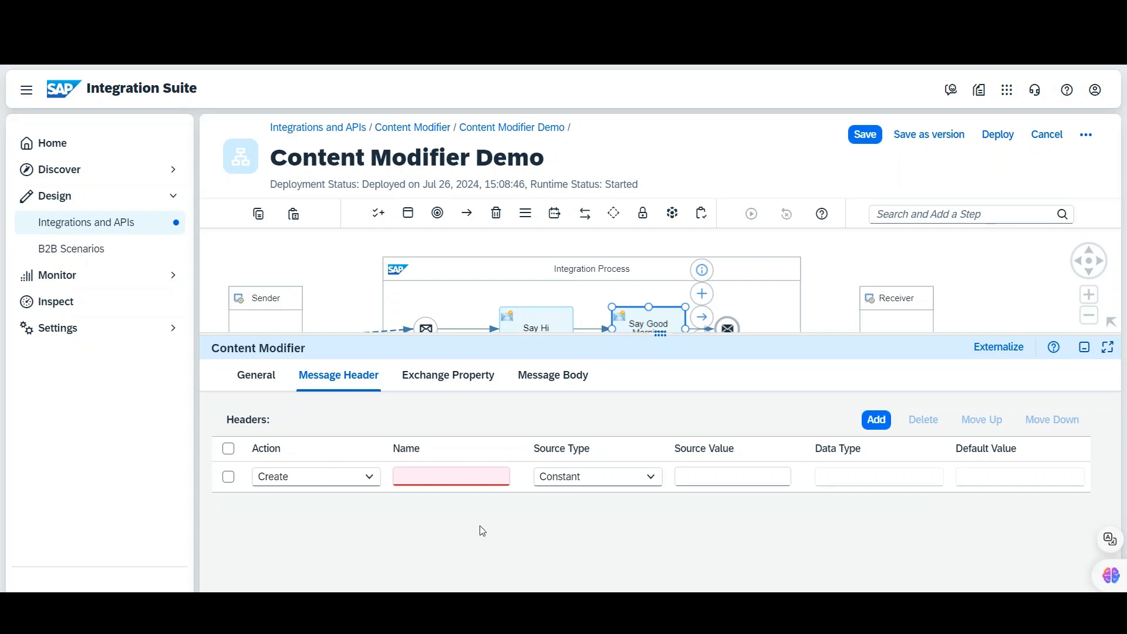
Call the Create header "name" and enter the person's first name as its constant source value.
{"action": "left_click", "coordinate": [432, 479]}
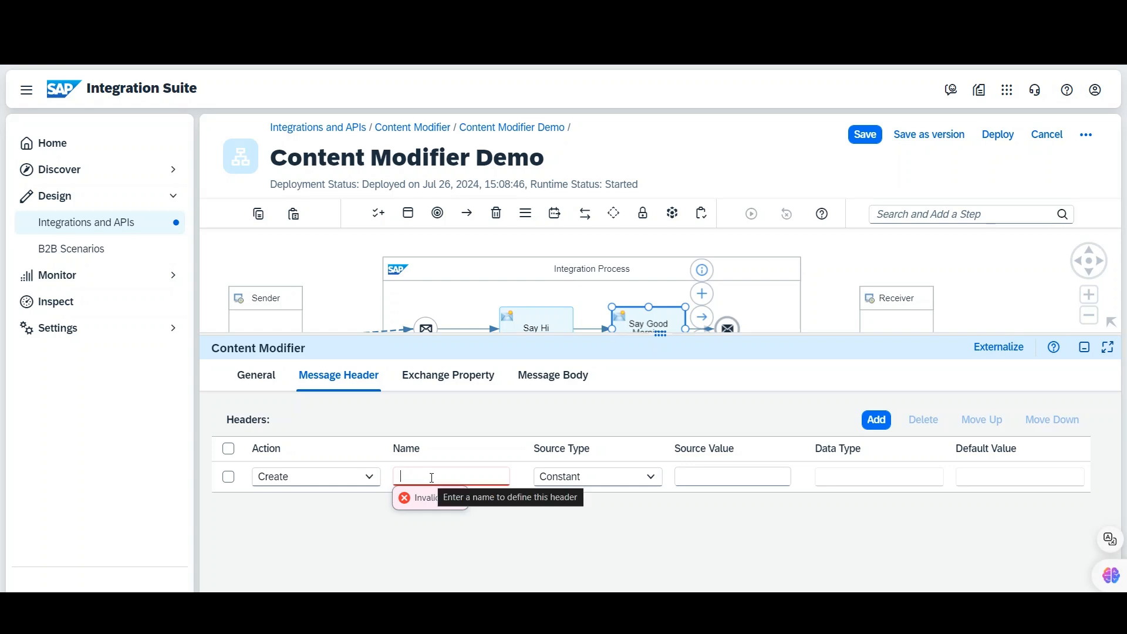
{"action": "type", "text": "name"}
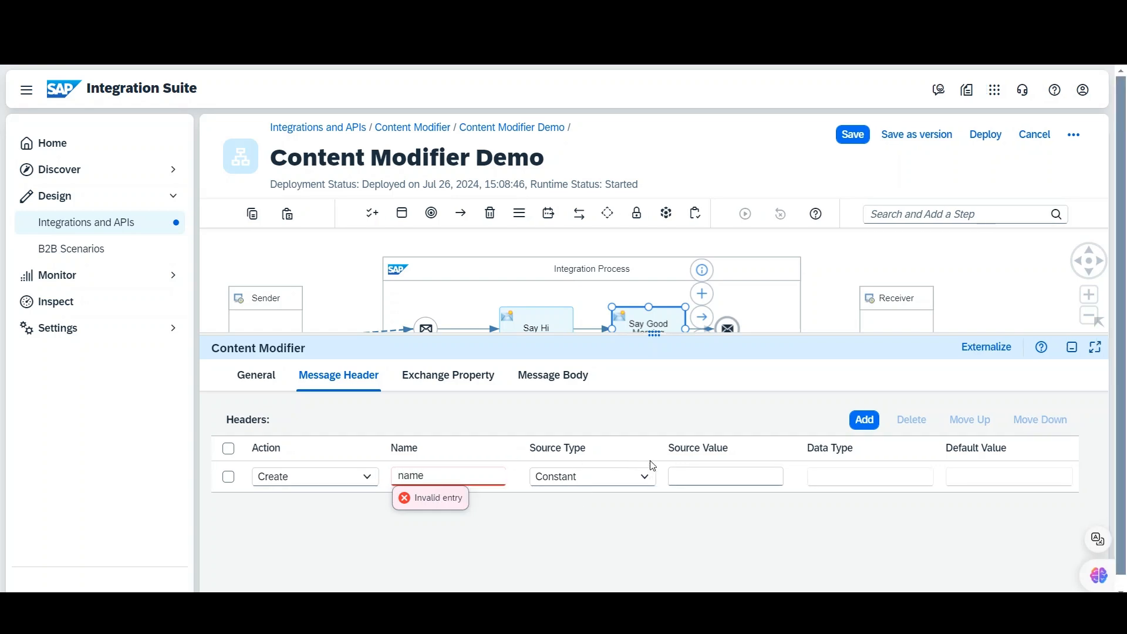
{"action": "left_click", "coordinate": [701, 481]}
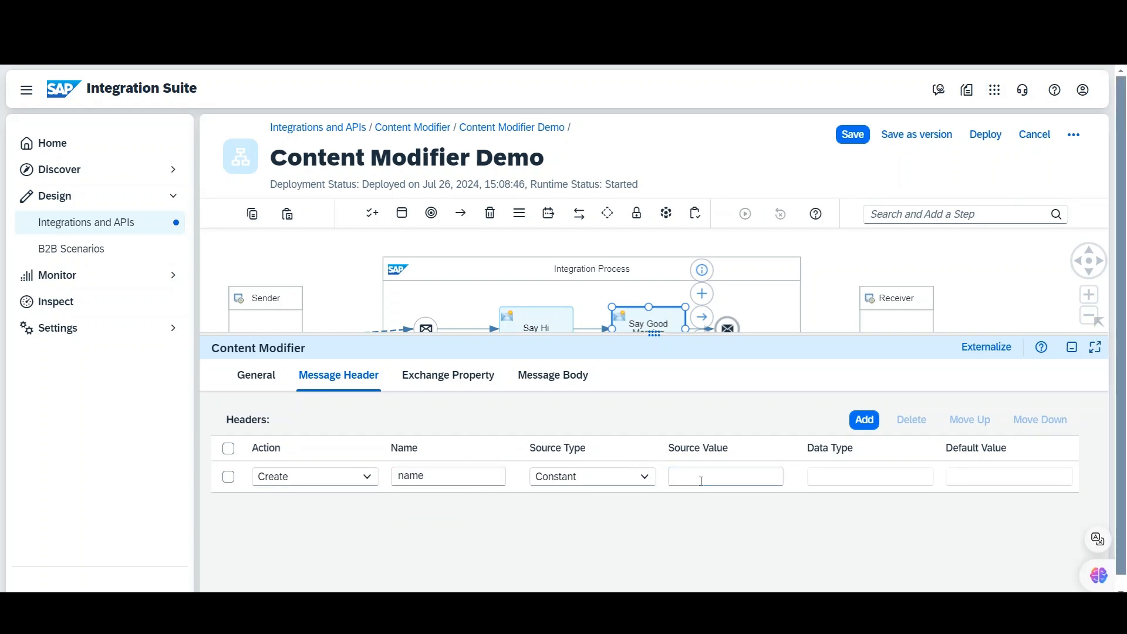
{"action": "type", "text": "Sakshi"}
Add a Create exchange property "morning" to Say Good Morning with the constant source value "Good Morning".
{"action": "left_click", "coordinate": [463, 381]}
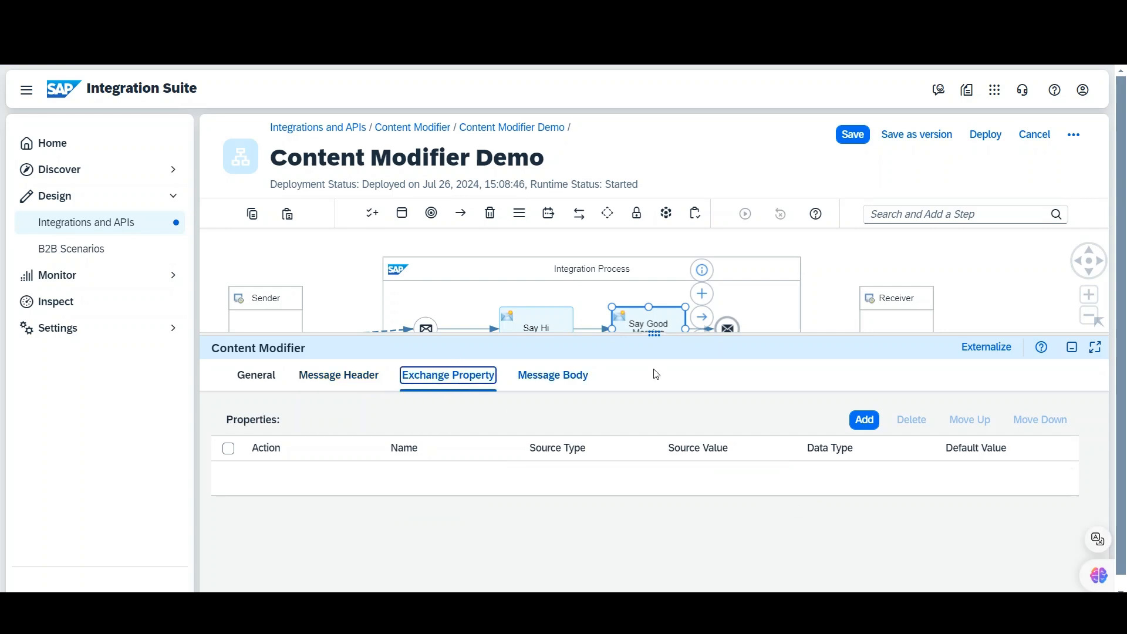
{"action": "left_click", "coordinate": [865, 422]}
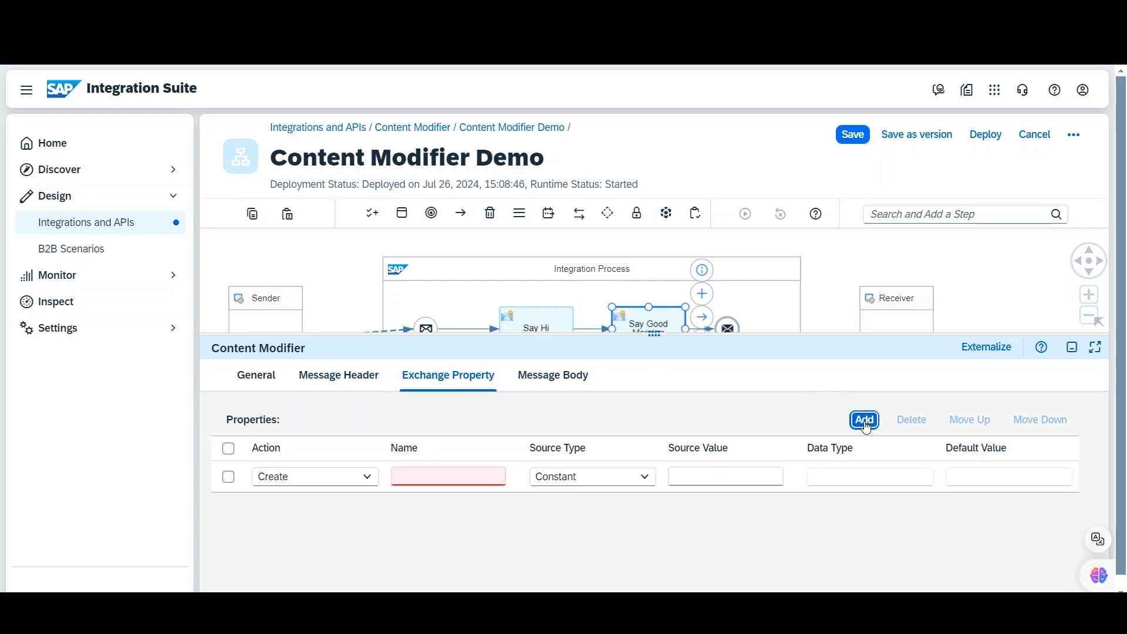
{"action": "left_click", "coordinate": [438, 476]}
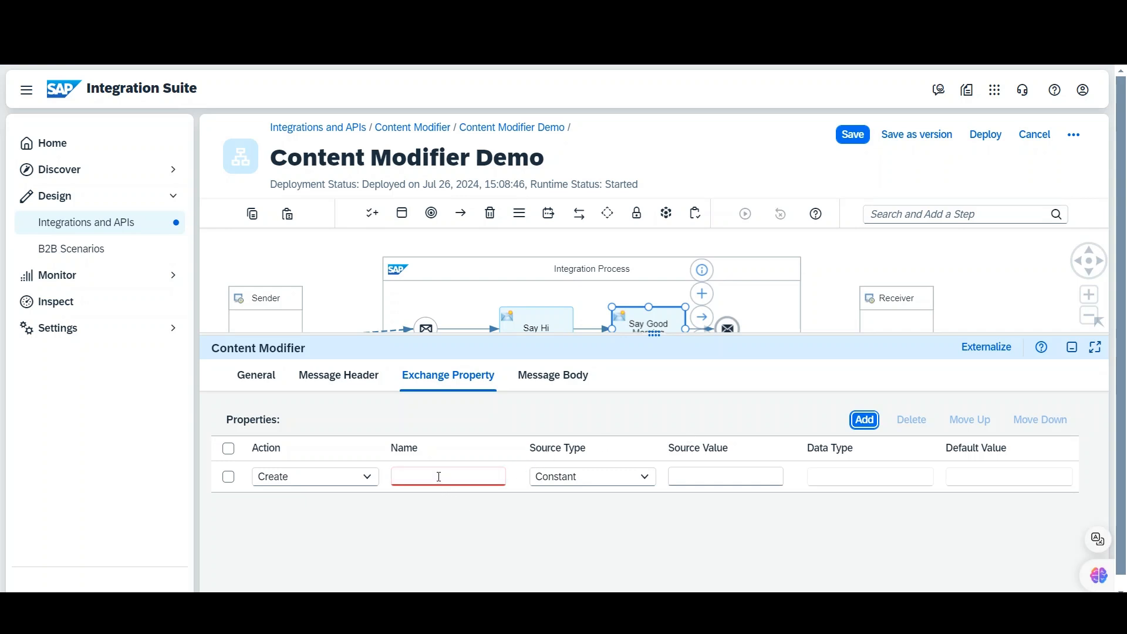
{"action": "type", "text": "morning"}
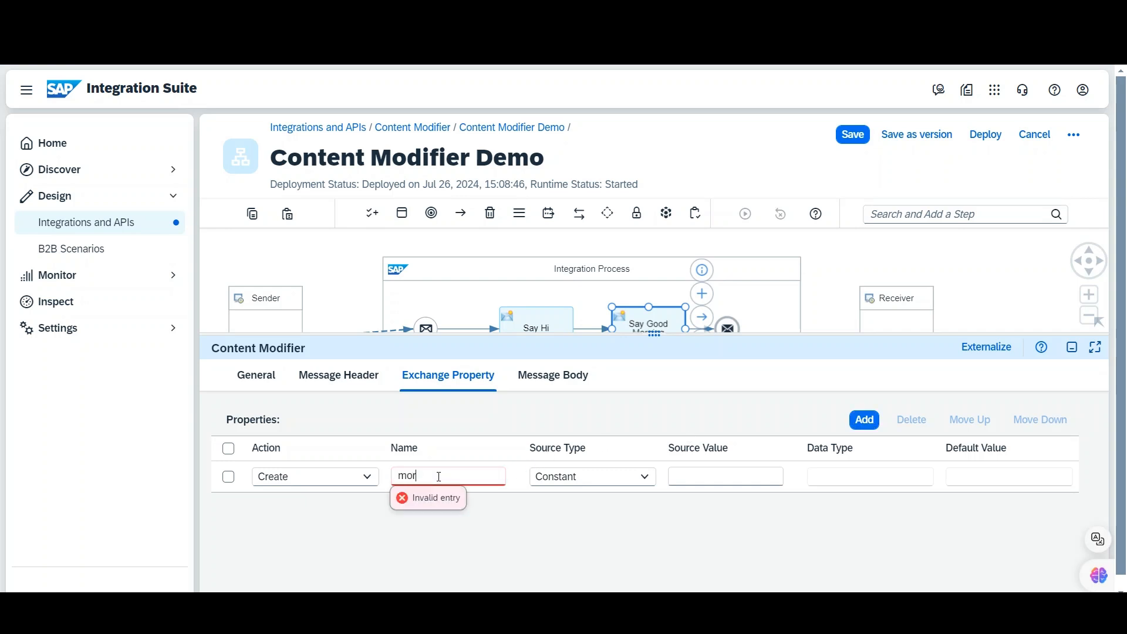
{"action": "left_click", "coordinate": [707, 473]}
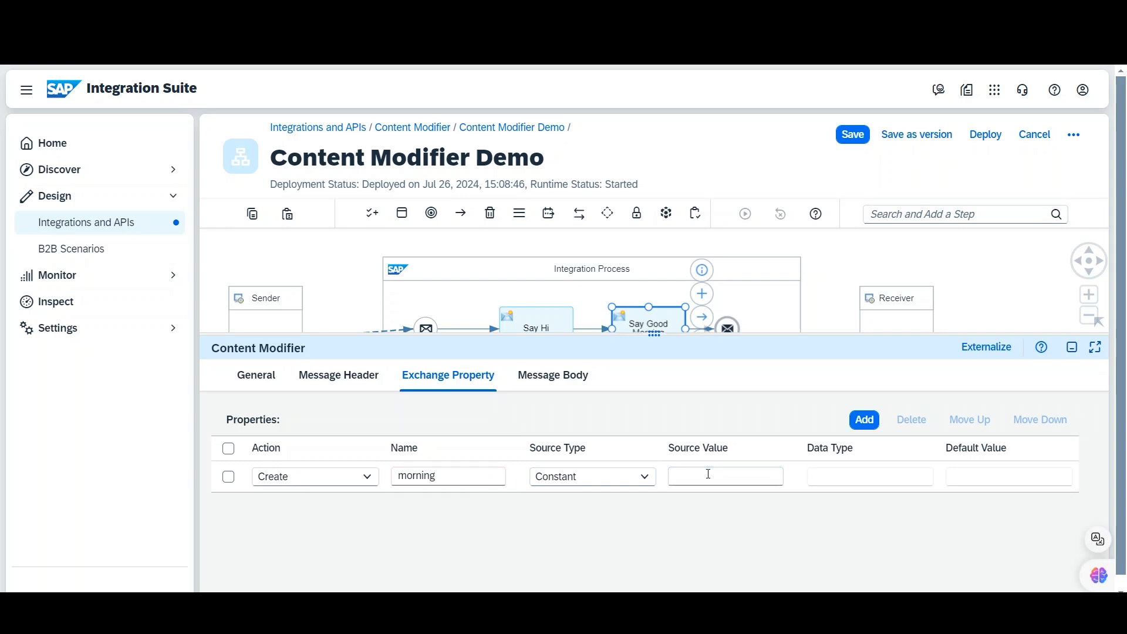
{"action": "type", "text": "Good Morning"}
Enter "Hello ${header.name} ${property.morning}" as the message body of the Say Good Morning content modifier.
{"action": "left_click", "coordinate": [564, 375]}
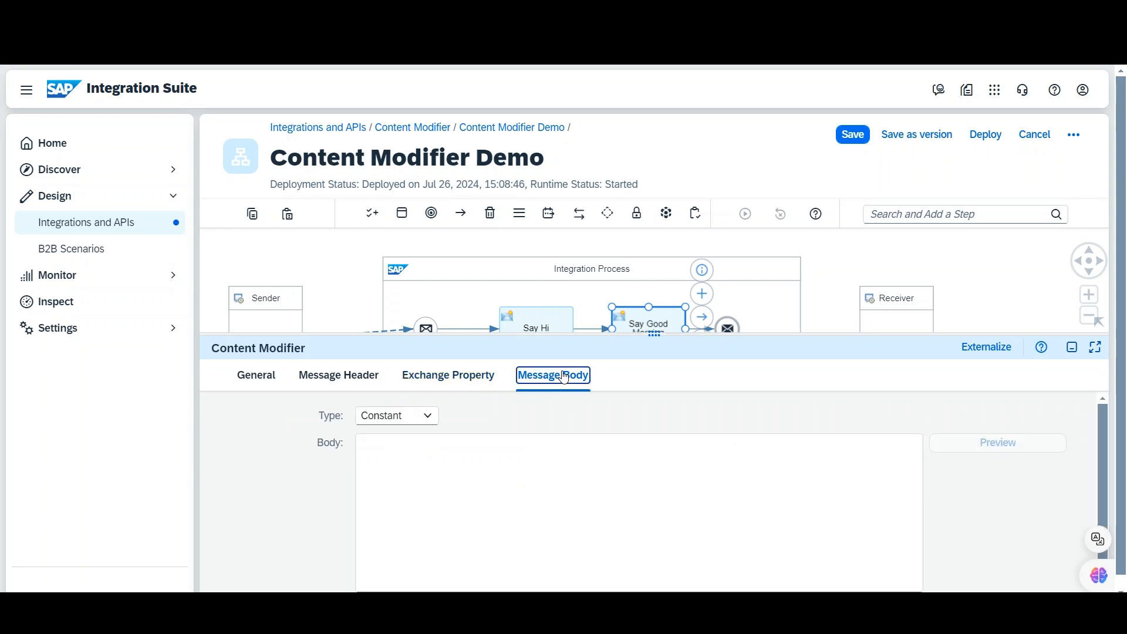
{"action": "left_click", "coordinate": [479, 505]}
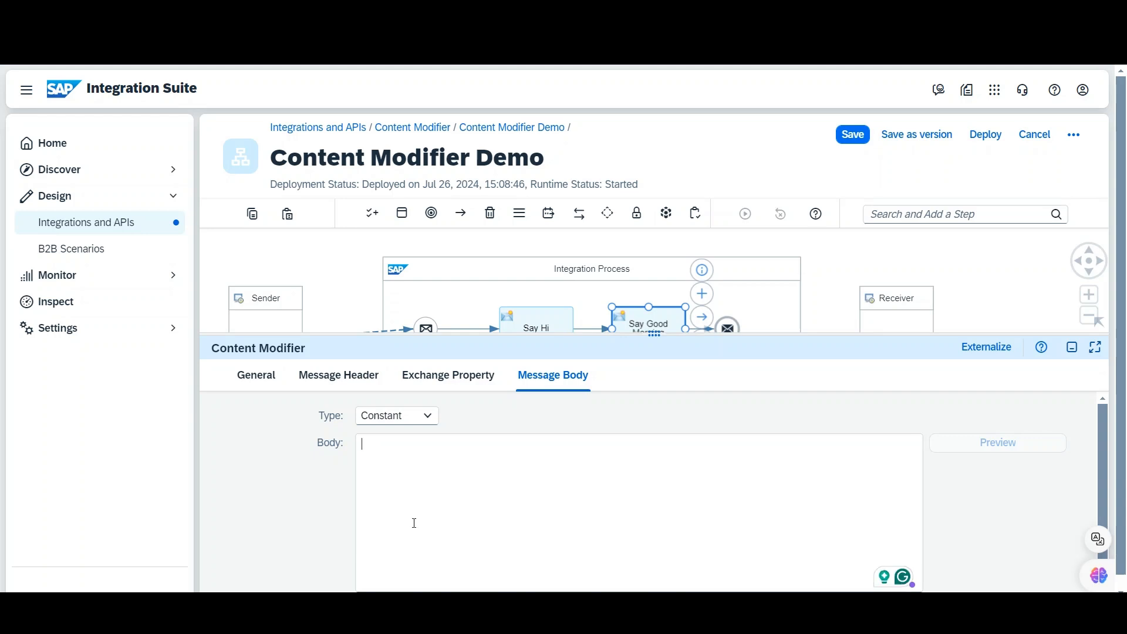
{"action": "type", "text": "Hello"}
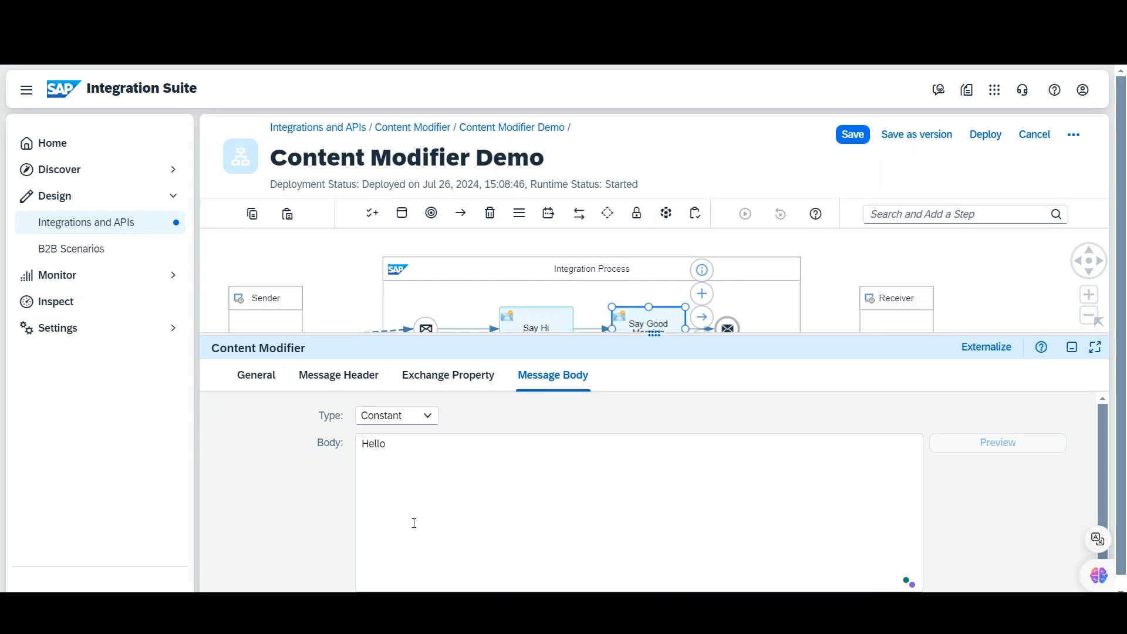
{"action": "type", "text": " ${header.name"}
{"action": "left_click_drag", "start_coordinate": [388, 444], "coordinate": [466, 441]}
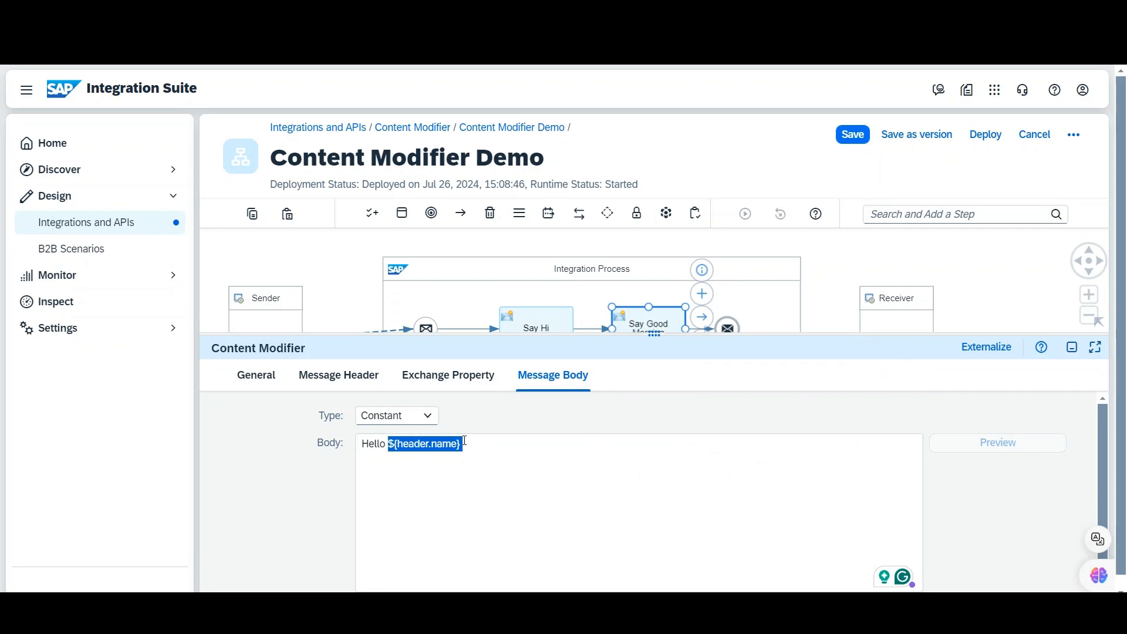
{"action": "left_click", "coordinate": [594, 478]}
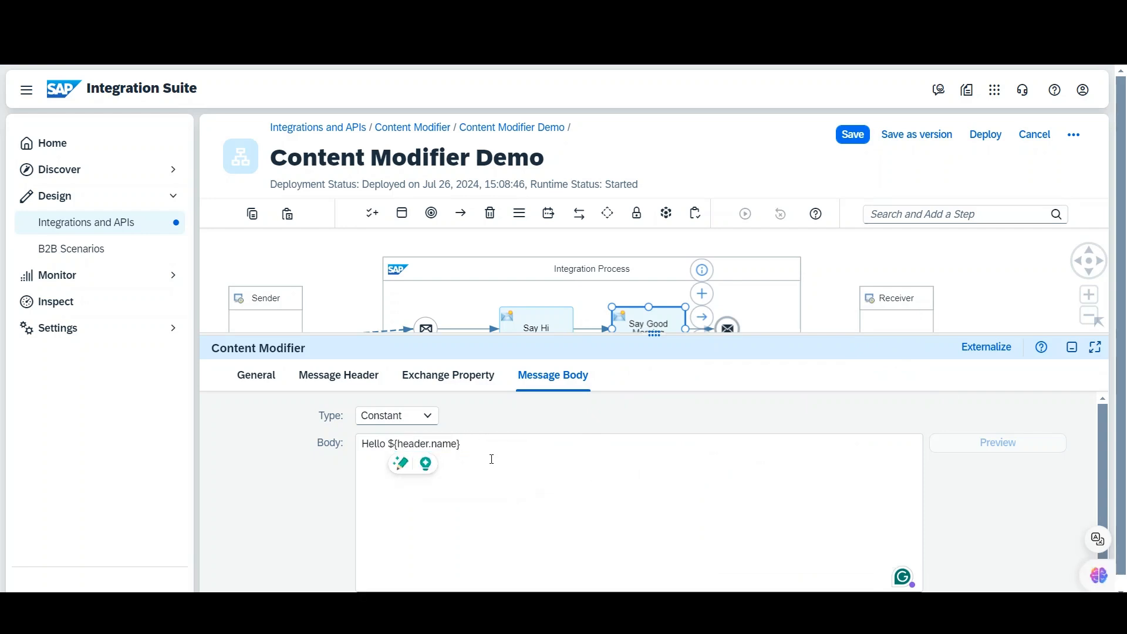
{"action": "type", "text": "${propert"}
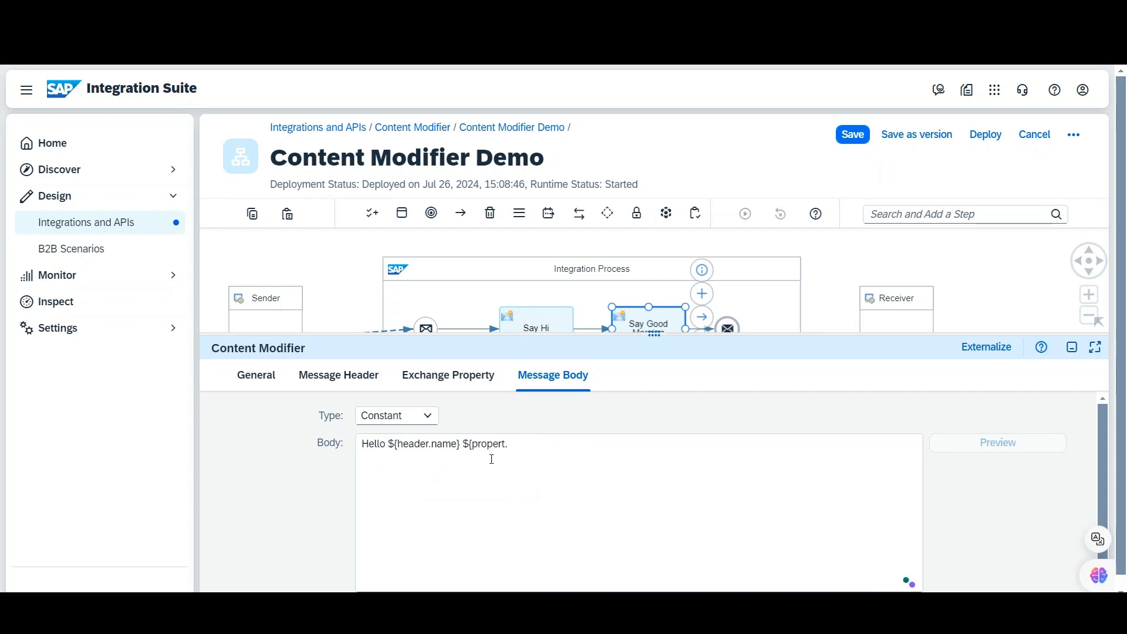
{"action": "type", "text": ".morning"}
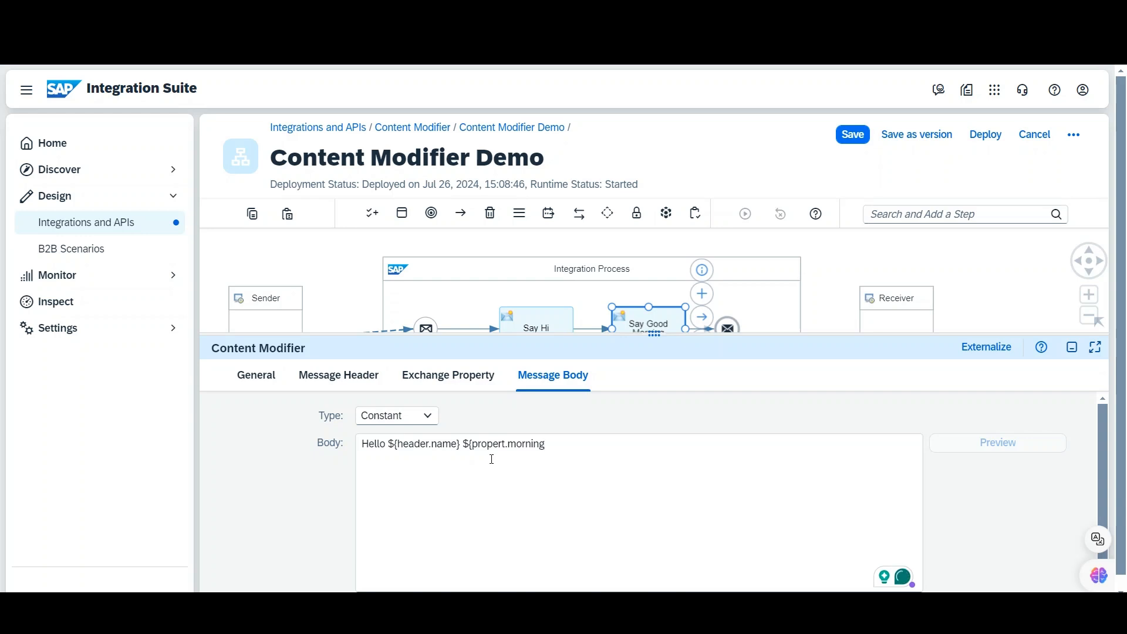
{"action": "type", "text": "}"}
{"action": "left_click", "coordinate": [504, 444]}
{"action": "type", "text": "y"}
{"action": "left_click", "coordinate": [550, 495]}
Save and deploy the flow on the Cloud Integration runtime profile and refresh its status in the deployed integration content.
{"action": "left_click", "coordinate": [979, 144]}
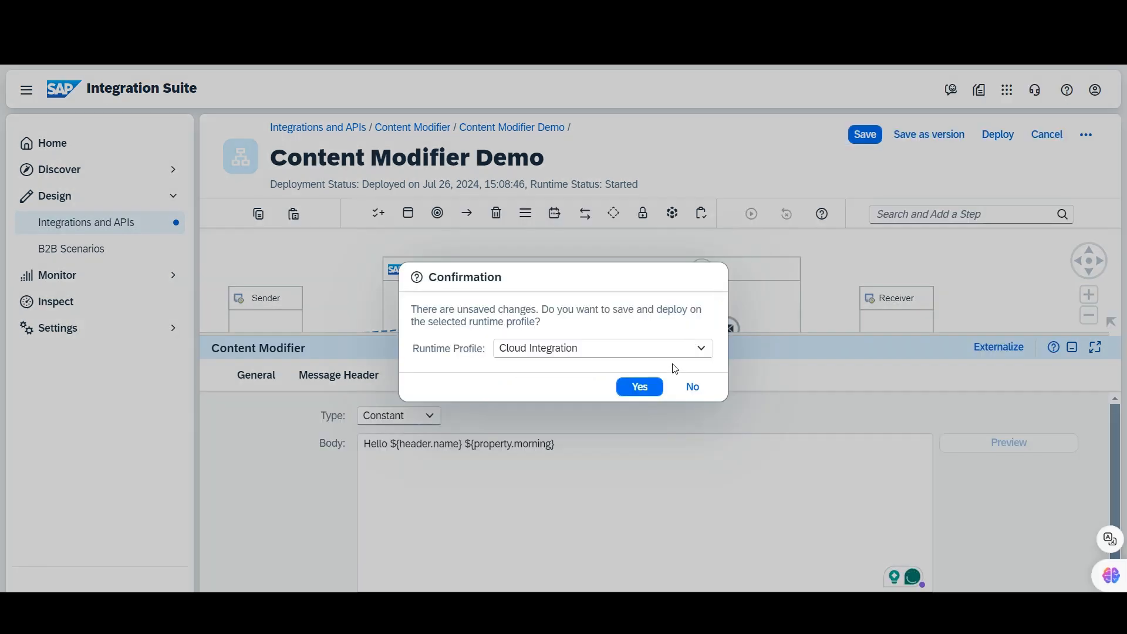
{"action": "left_click", "coordinate": [652, 389]}
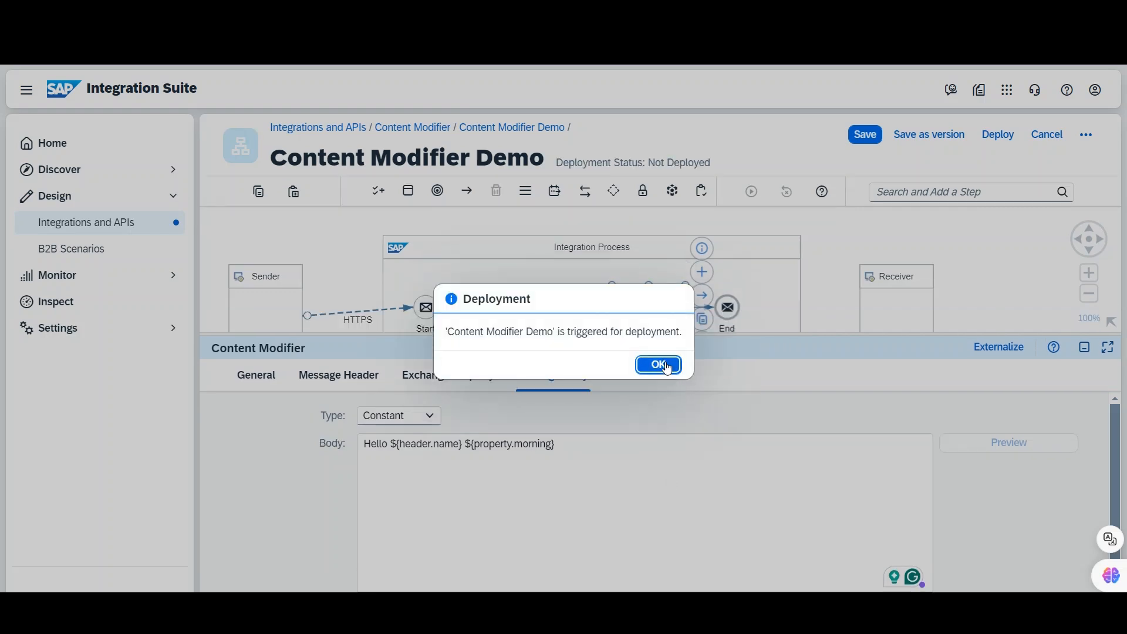
{"action": "left_click", "coordinate": [667, 365]}
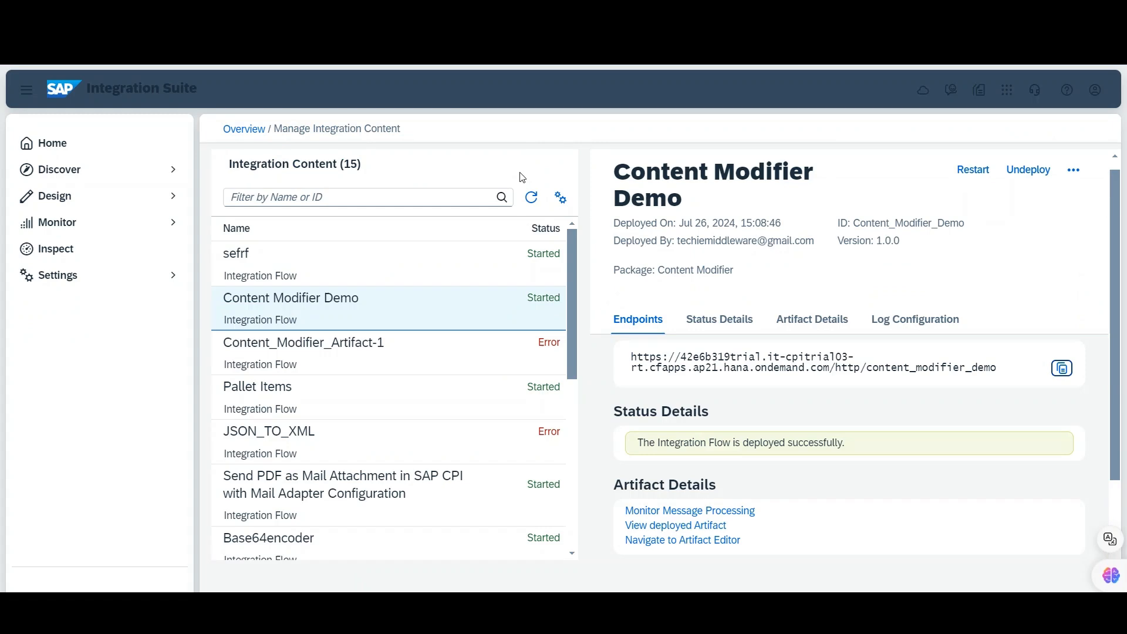
{"action": "left_click", "coordinate": [531, 198]}
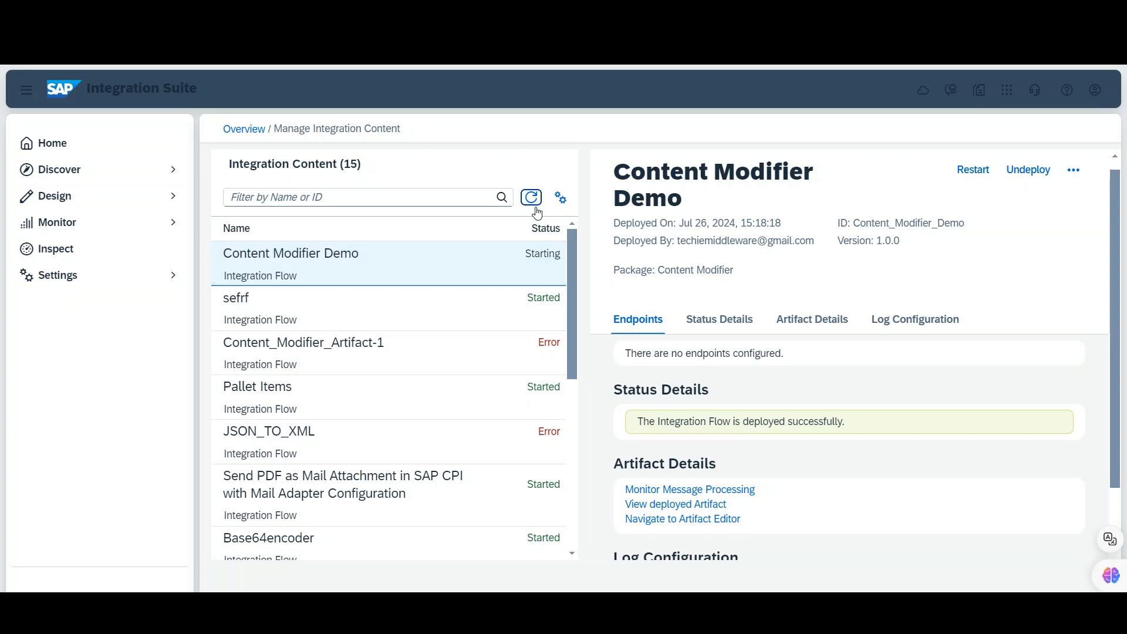
{"action": "left_click", "coordinate": [532, 197]}
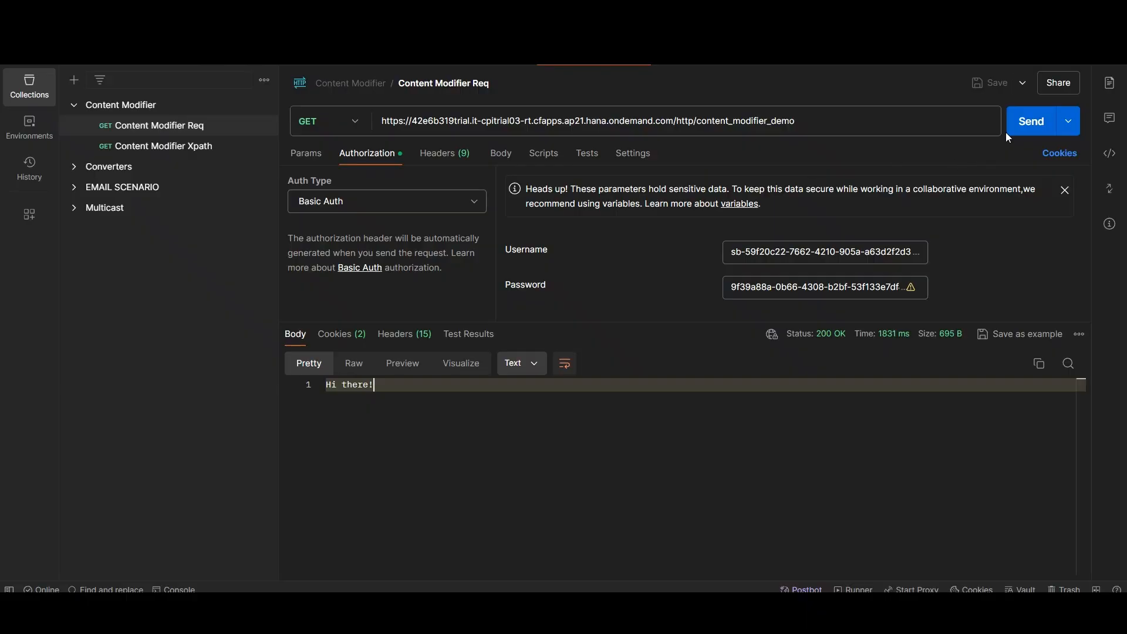
Send the Content Modifier Req GET request in Postman, check the response body, and return to the integration flow editor.
{"action": "left_click", "coordinate": [1028, 120]}
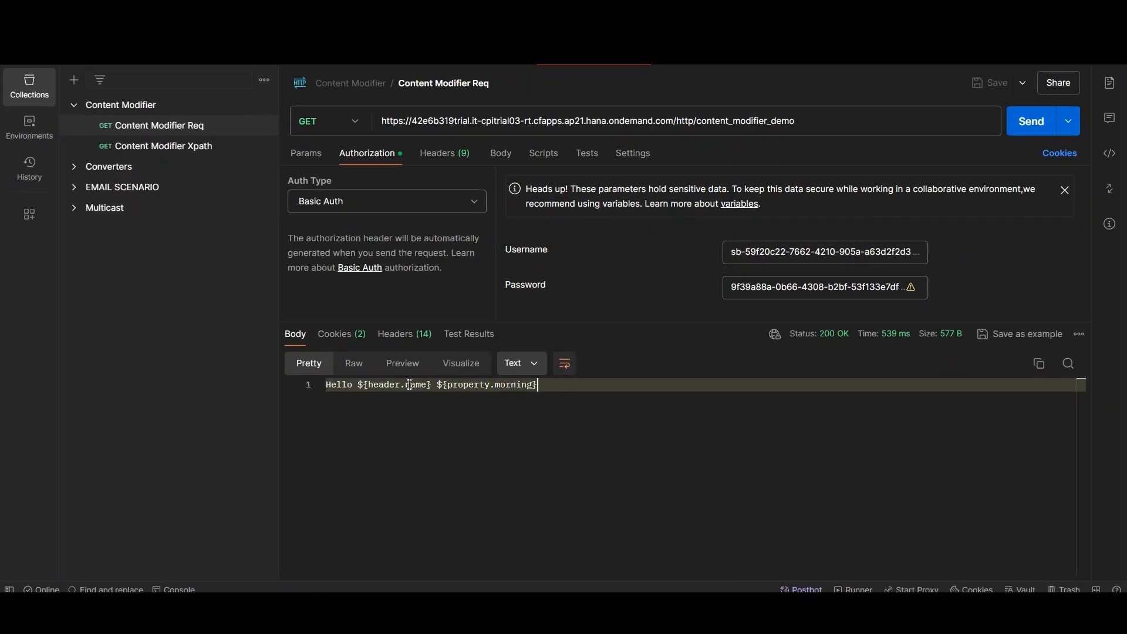
{"action": "left_click_drag", "start_coordinate": [565, 384], "coordinate": [317, 385]}
{"action": "left_click", "coordinate": [438, 462]}
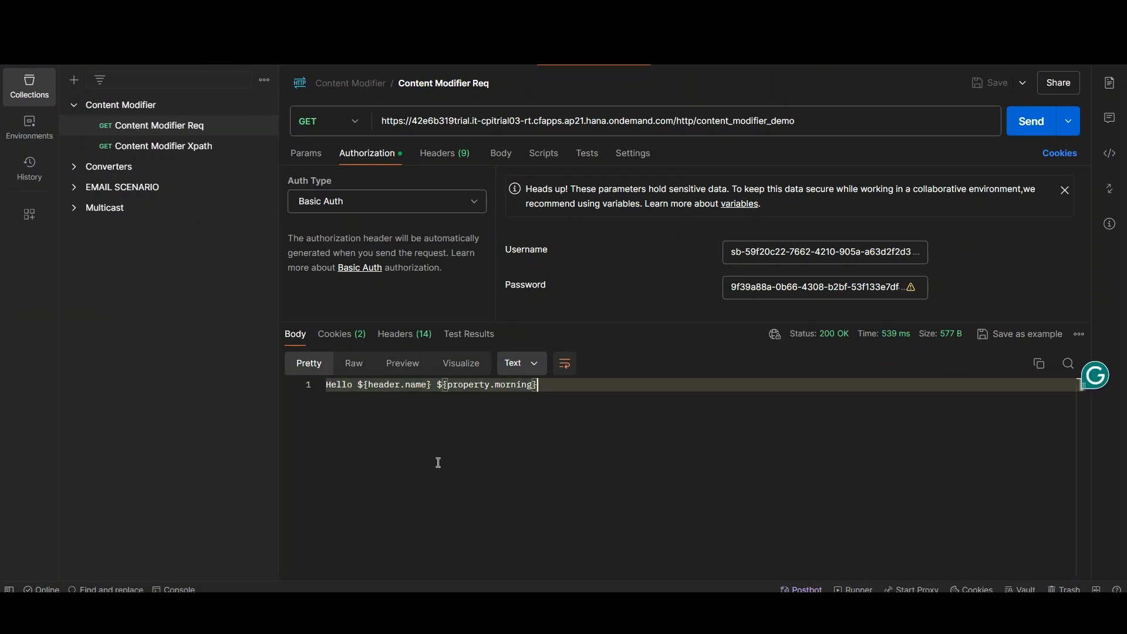
{"action": "left_click", "coordinate": [693, 610]}
Set the body type of the Say Good Morning message body to Expression.
{"action": "left_click_drag", "start_coordinate": [554, 443], "coordinate": [388, 444]}
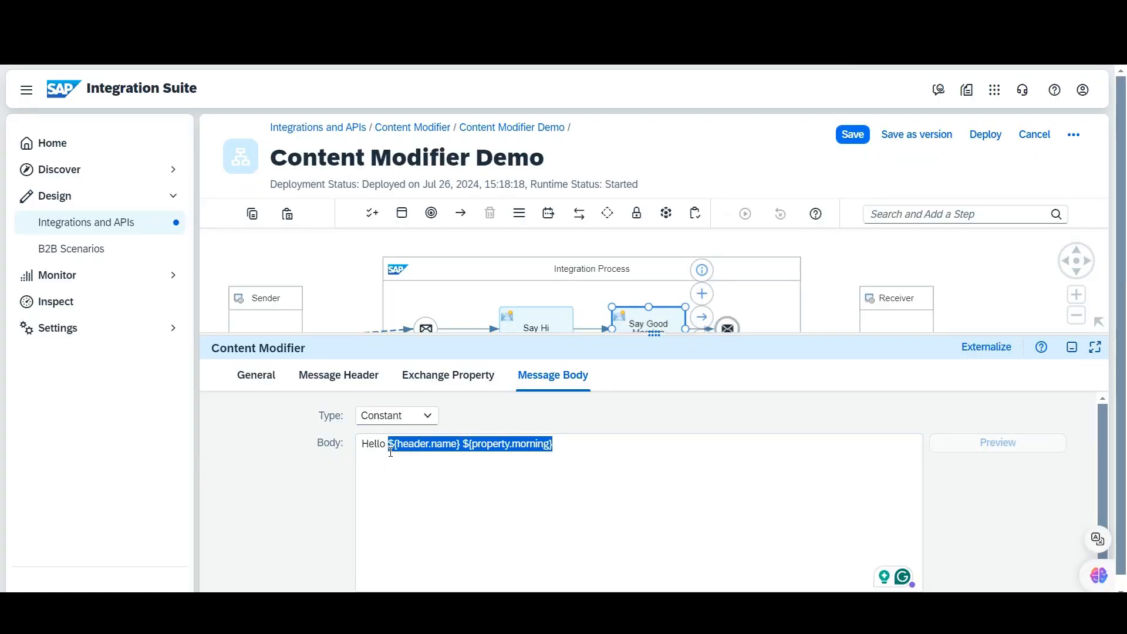
{"action": "left_click", "coordinate": [576, 481]}
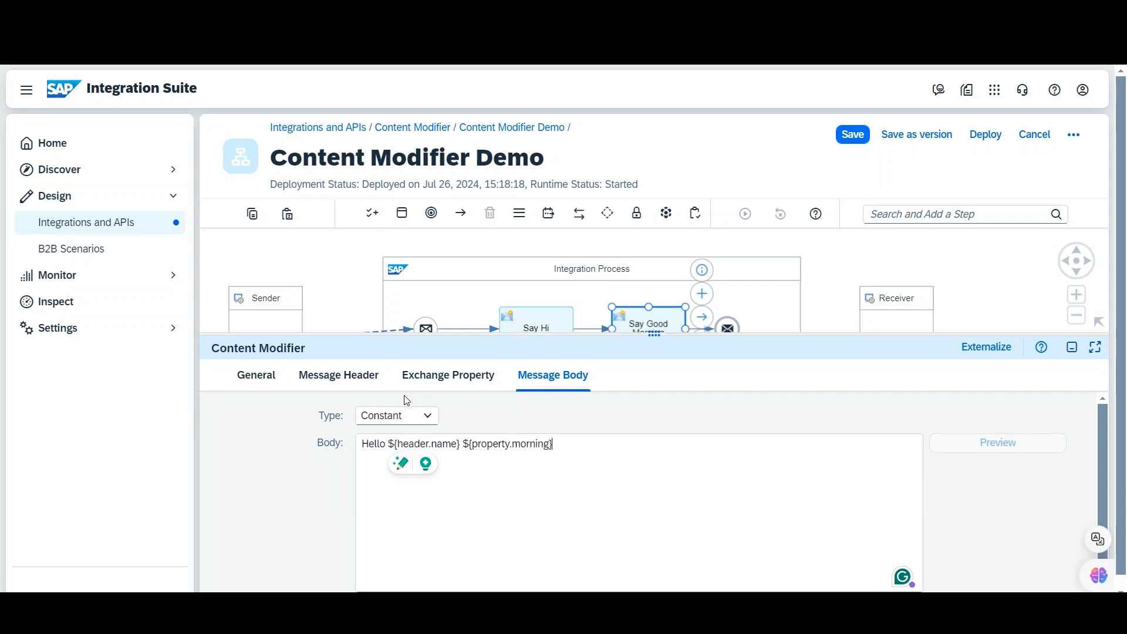
{"action": "left_click", "coordinate": [429, 418]}
{"action": "left_click", "coordinate": [390, 460]}
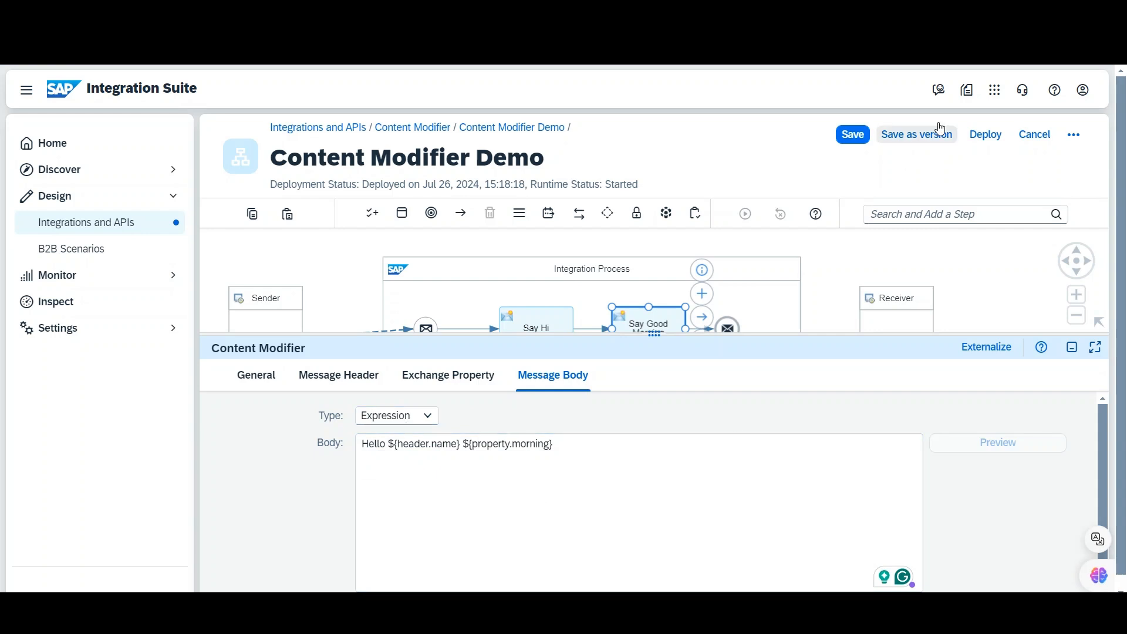
Save and redeploy the flow with the Expression body on Cloud Integration and refresh its deployment status.
{"action": "left_click", "coordinate": [988, 139]}
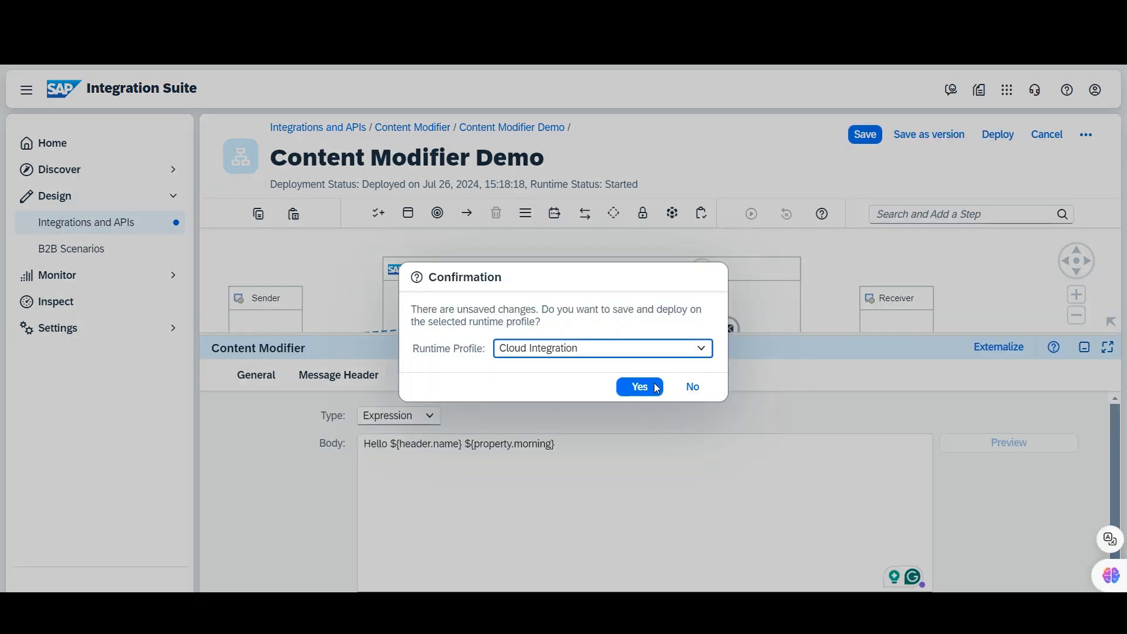
{"action": "left_click", "coordinate": [646, 387]}
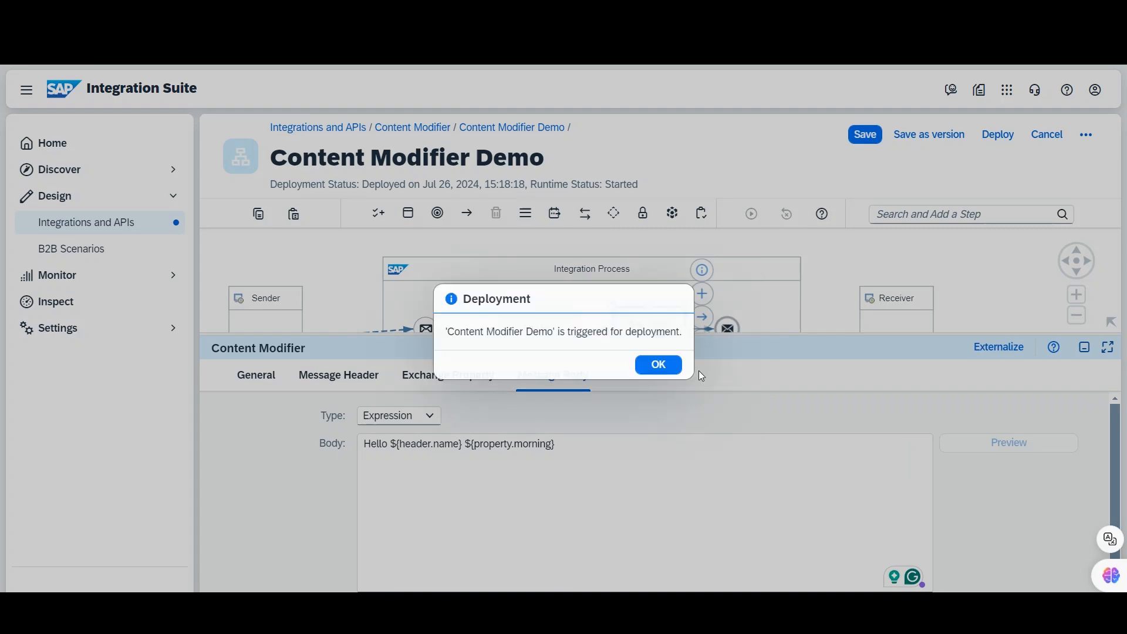
{"action": "left_click", "coordinate": [655, 363]}
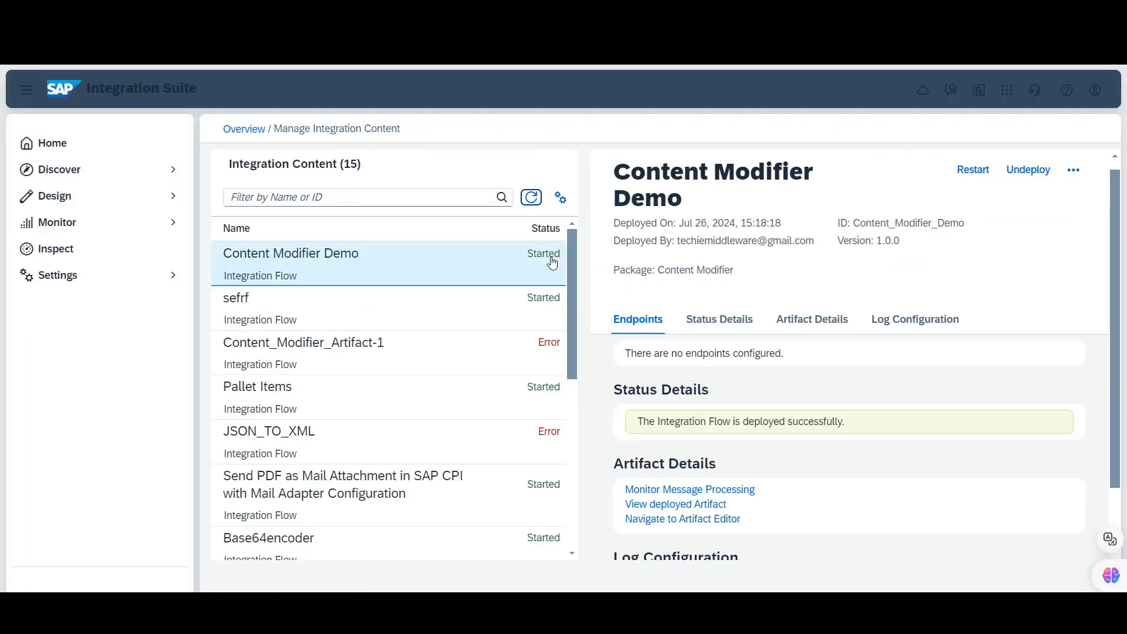
{"action": "left_click", "coordinate": [530, 196]}
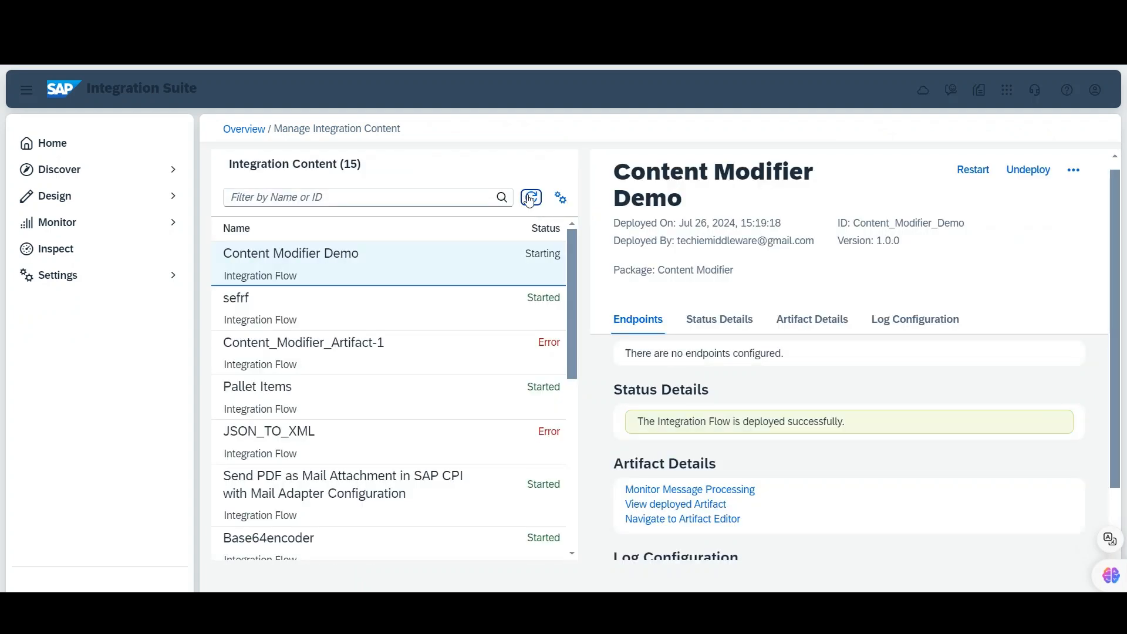
{"action": "left_click", "coordinate": [531, 198]}
Switch to Postman and resend the Content Modifier Req request to test the redeployed flow.
{"action": "key", "text": "alt+Tab"}
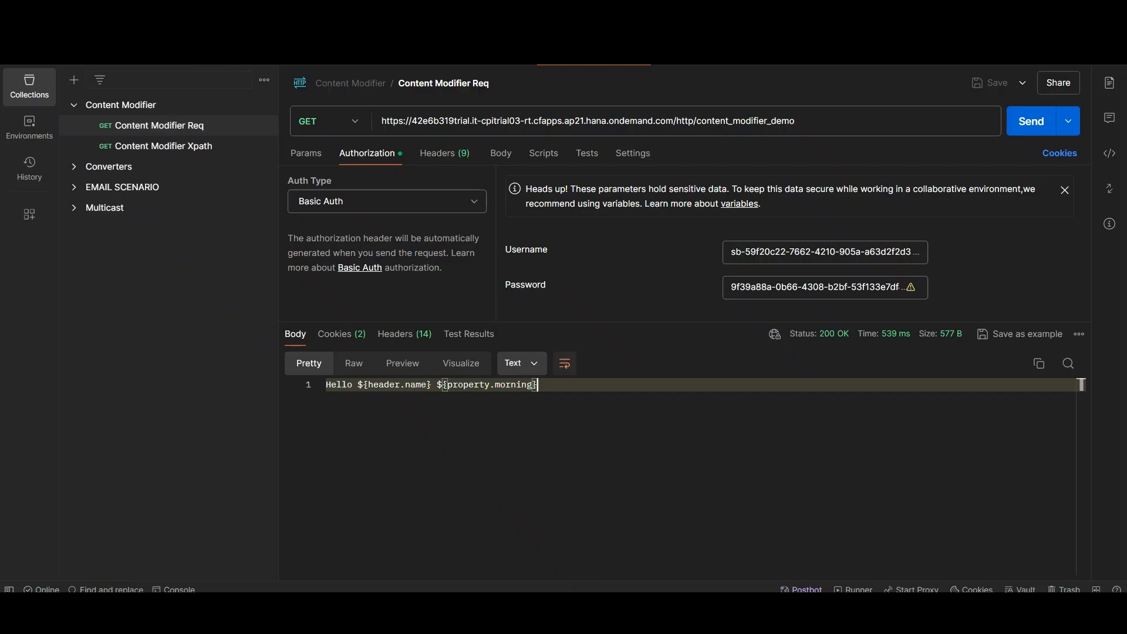
{"action": "left_click", "coordinate": [1028, 120]}
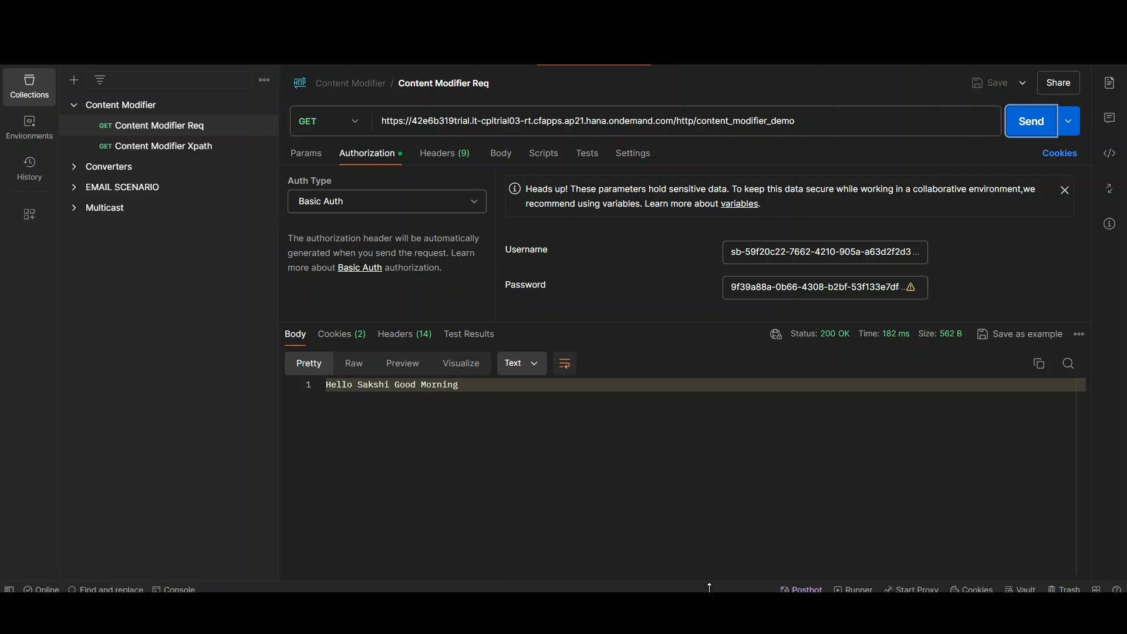
{"action": "key", "text": "alt+Tab"}
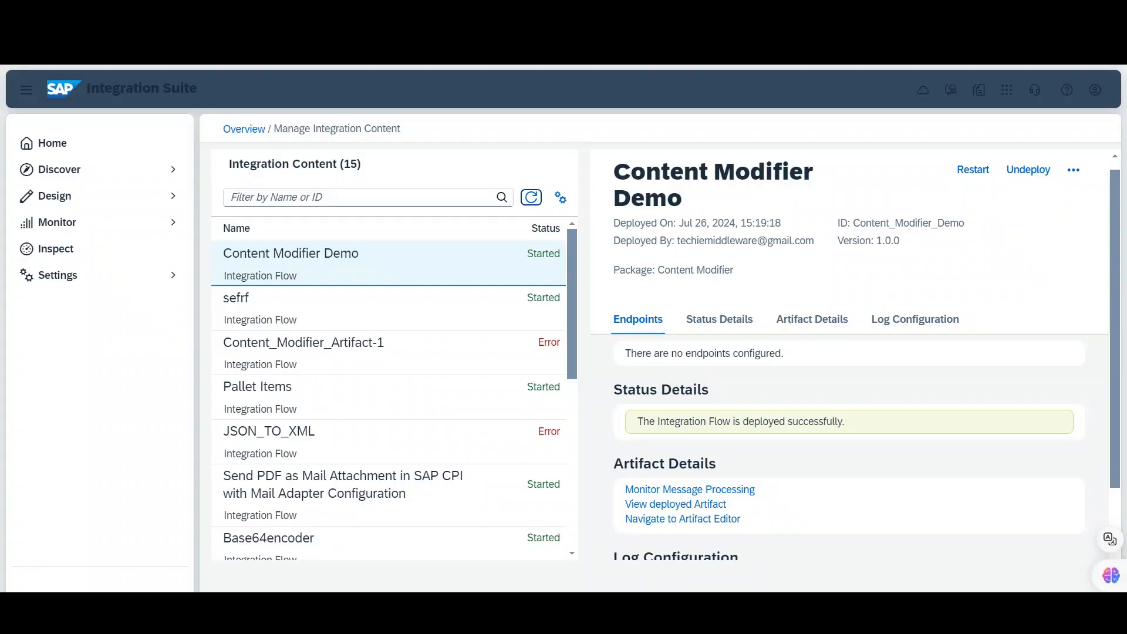
Compare the message bodies of the Say Hi and Say Good Morning content modifiers in the flow editor.
{"action": "key", "text": "ctrl+Tab"}
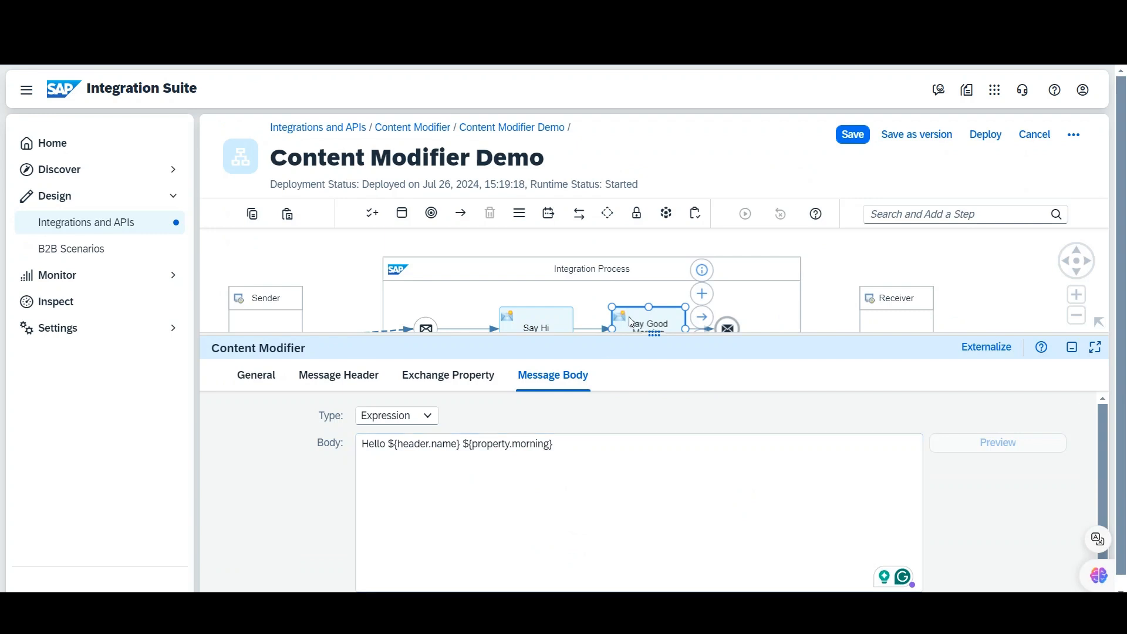
{"action": "left_click_drag", "start_coordinate": [622, 336], "coordinate": [623, 371]}
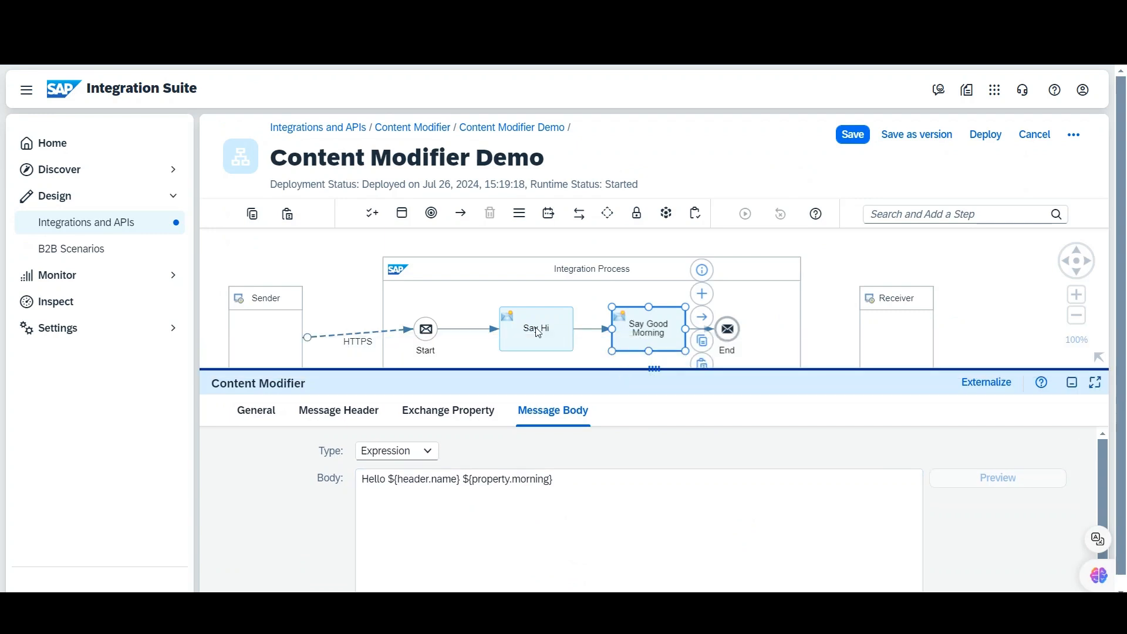
{"action": "left_click", "coordinate": [538, 332]}
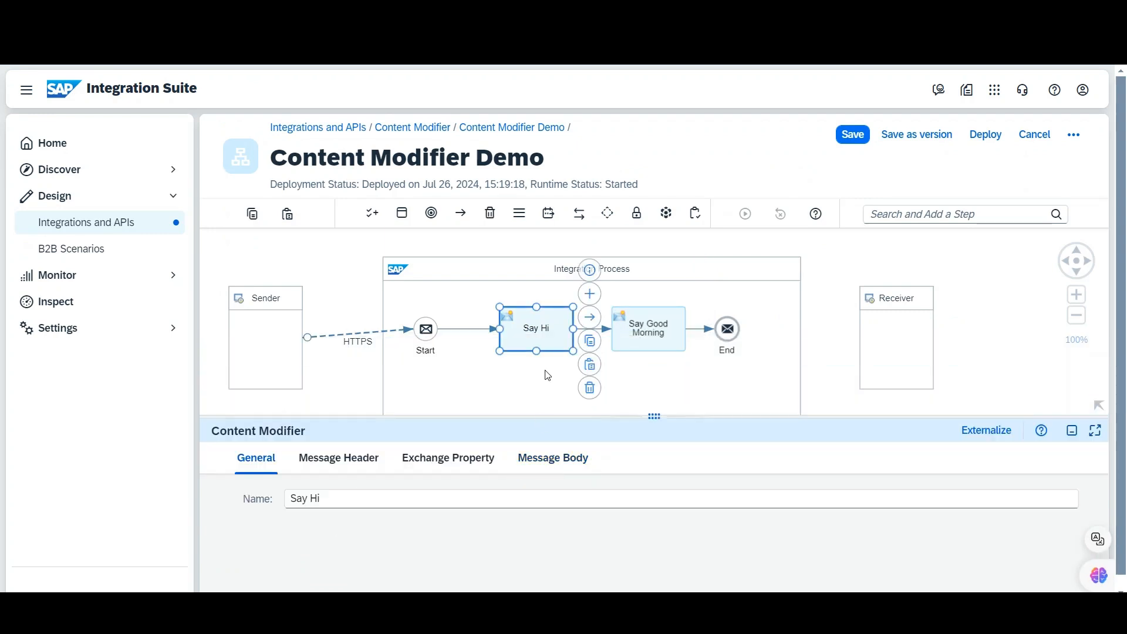
{"action": "left_click", "coordinate": [549, 458]}
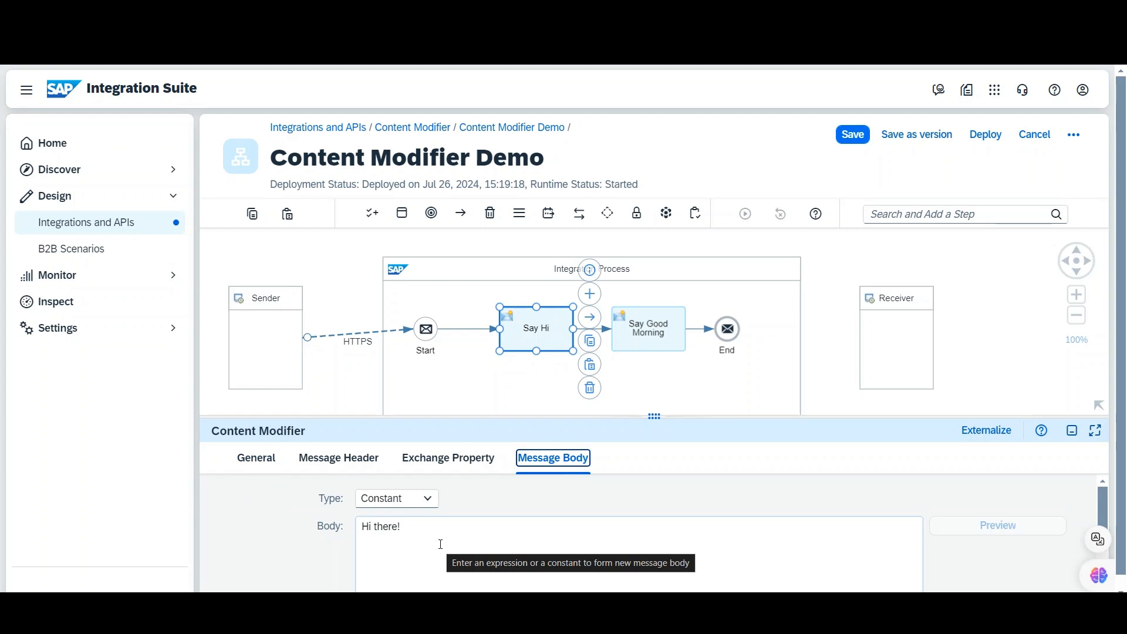
{"action": "left_click", "coordinate": [640, 335]}
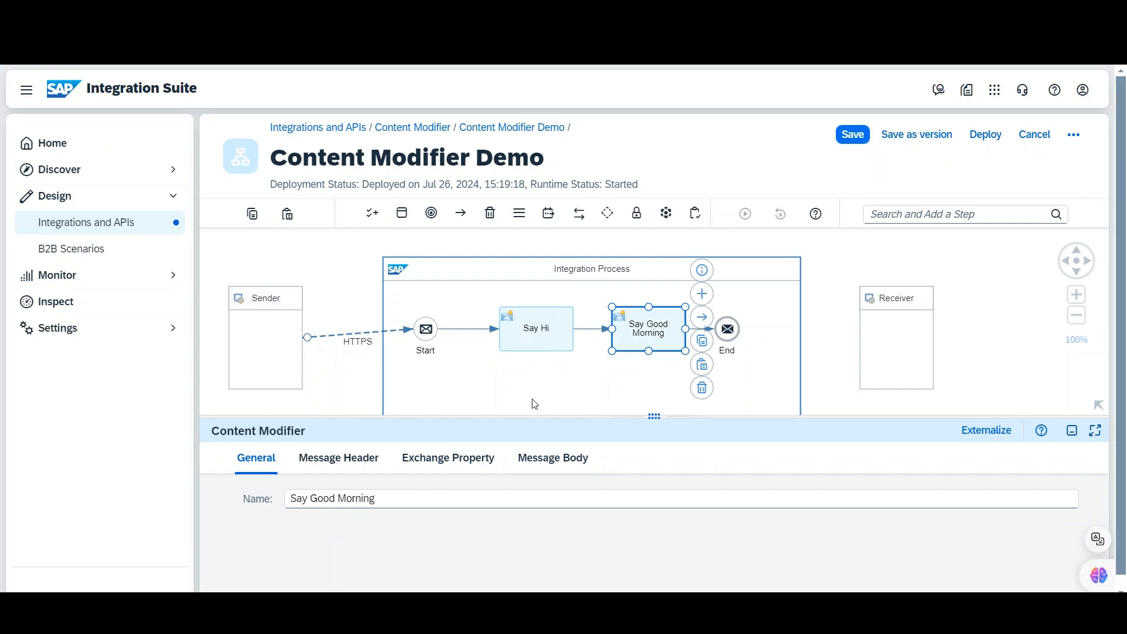
{"action": "left_click", "coordinate": [552, 458]}
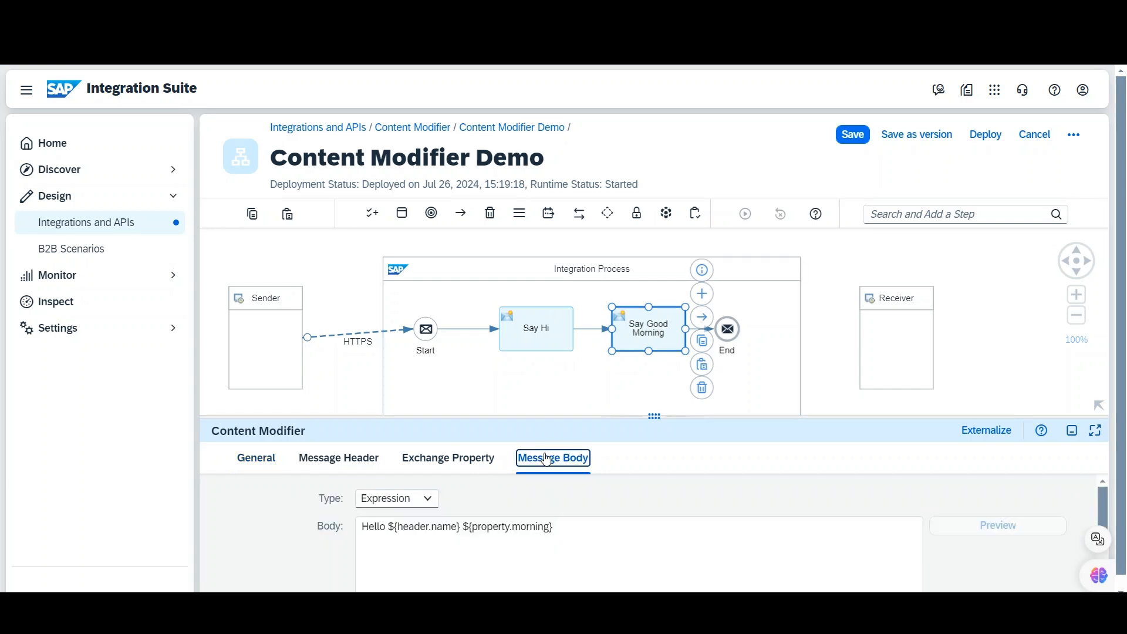
Insert ${in.body} and a dashed separator line above the Hello expression in the Say Good Morning message body.
{"action": "left_click", "coordinate": [362, 529]}
{"action": "key", "text": "Return"}
{"action": "key", "text": "Return"}
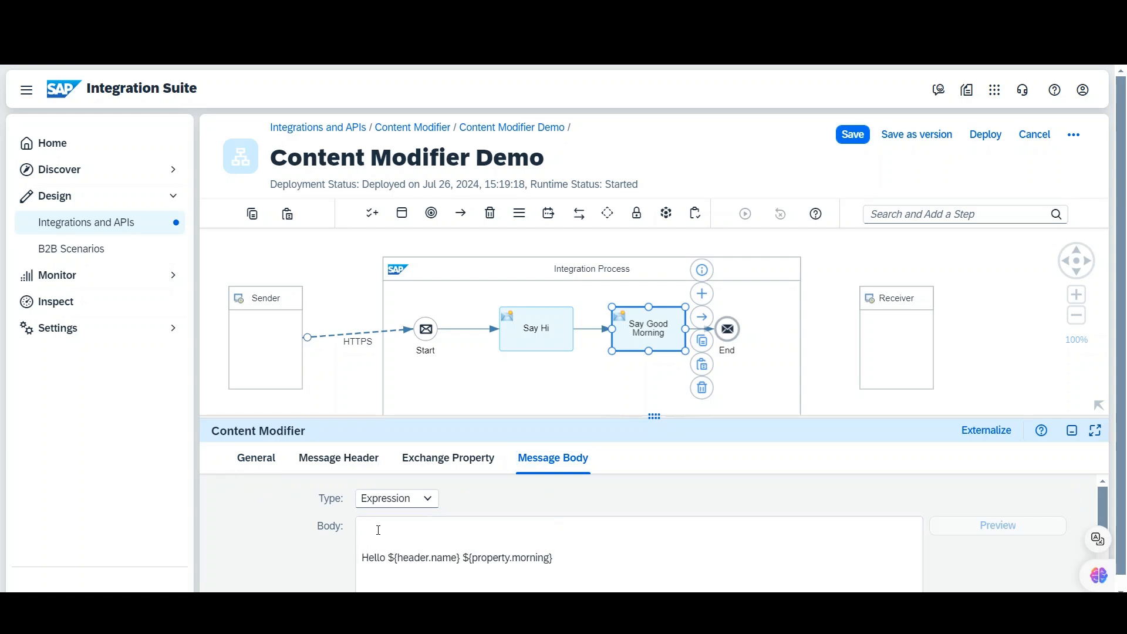
{"action": "type", "text": "${b"}
{"action": "key", "text": "BackSpace"}
{"action": "type", "text": "in.body}"}
{"action": "key", "text": "Return"}
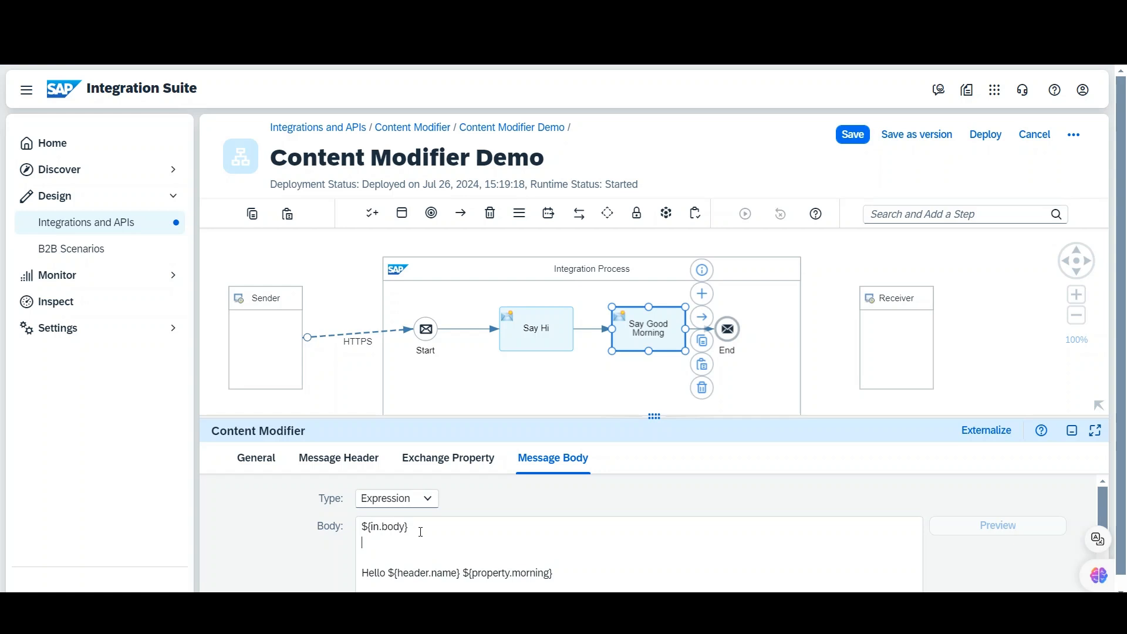
{"action": "type", "text": "------------------------------------------"}
Save and deploy the flow with the extended message body on Cloud Integration, and refresh its status in the integration content list.
{"action": "left_click", "coordinate": [986, 139]}
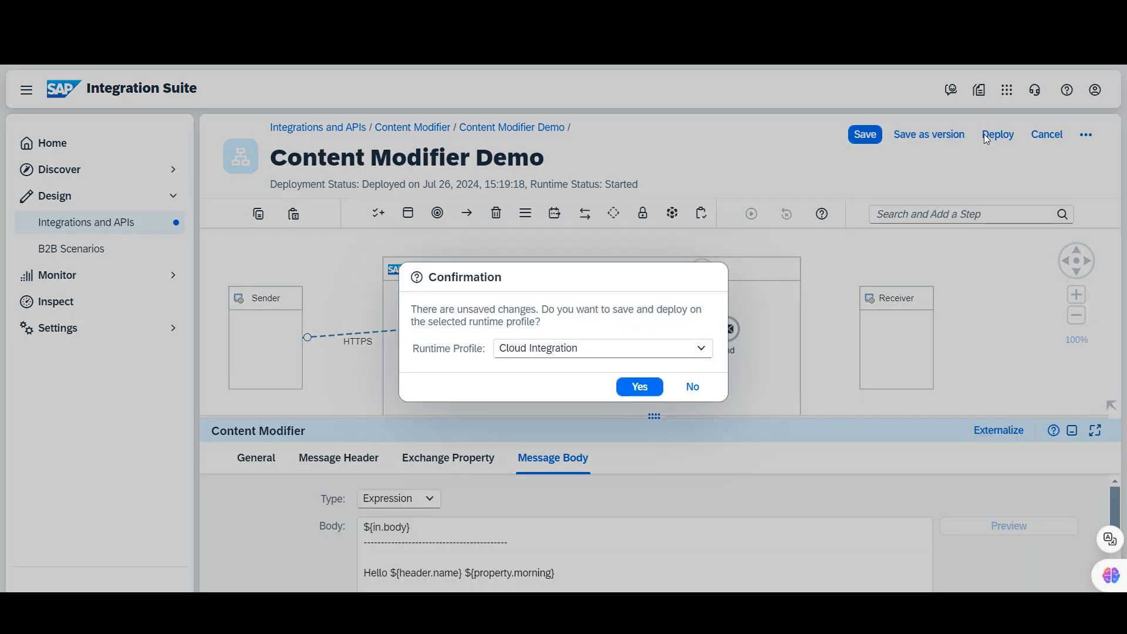
{"action": "left_click", "coordinate": [640, 387]}
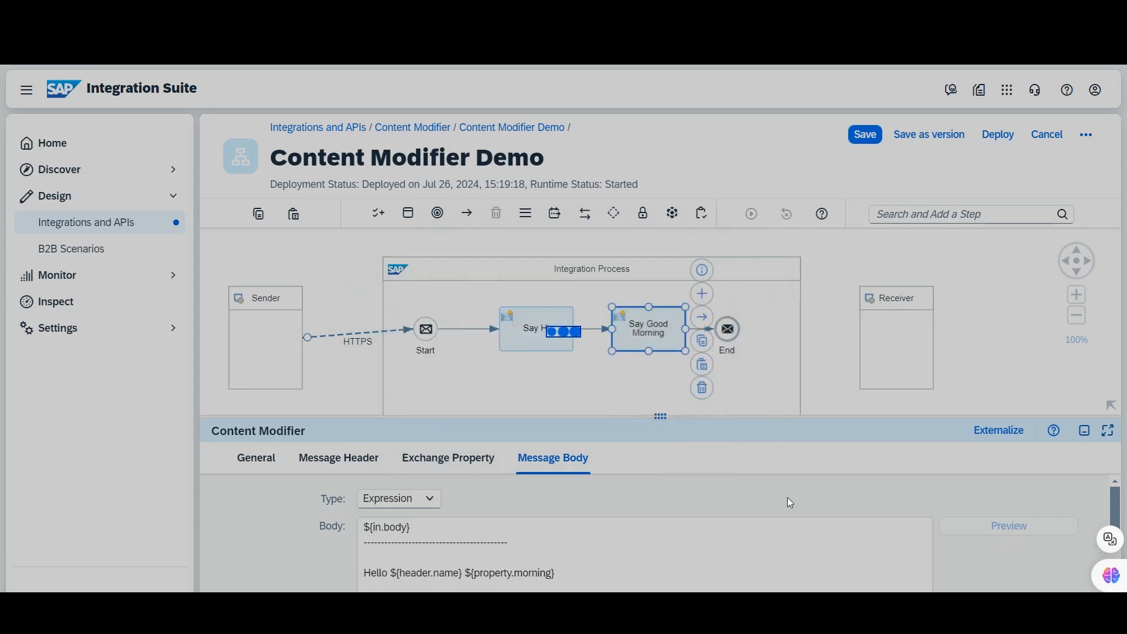
{"action": "left_click", "coordinate": [657, 364]}
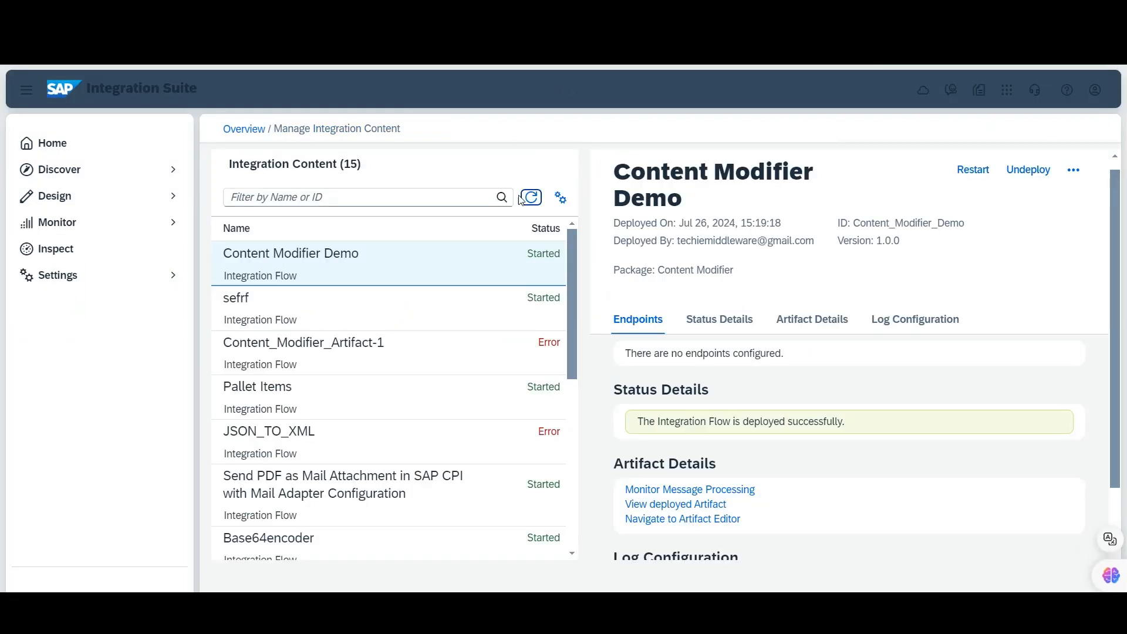
{"action": "left_click", "coordinate": [532, 200]}
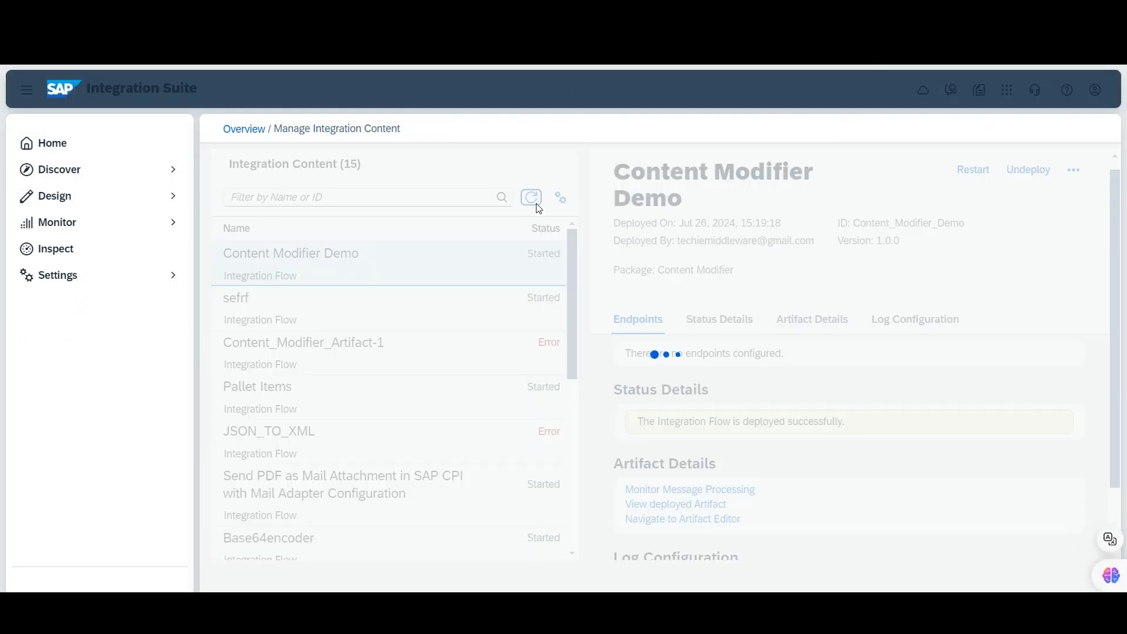
{"action": "left_click", "coordinate": [535, 203]}
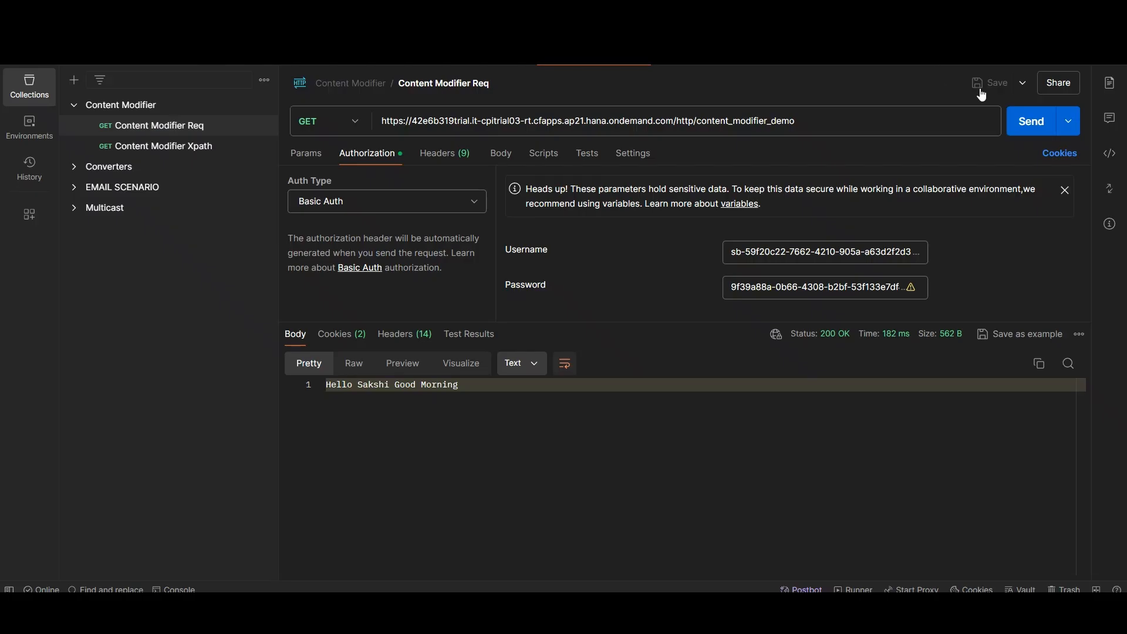
Resend the Content Modifier Req request in Postman and examine the text above and below the separator in the response.
{"action": "left_click", "coordinate": [1024, 124]}
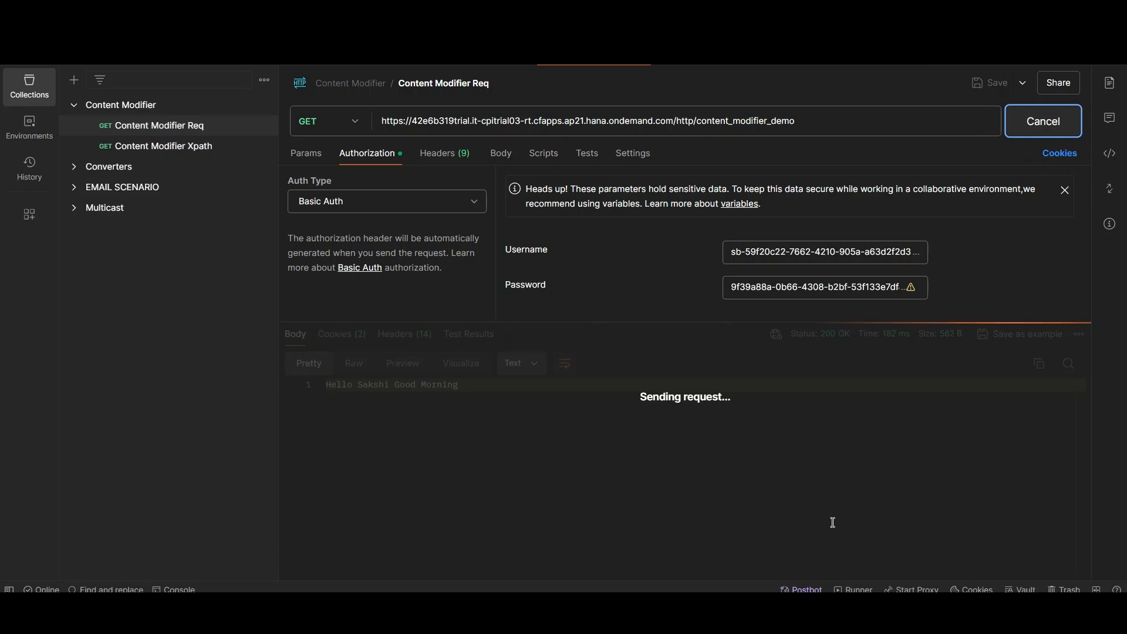
{"action": "left_click", "coordinate": [526, 443]}
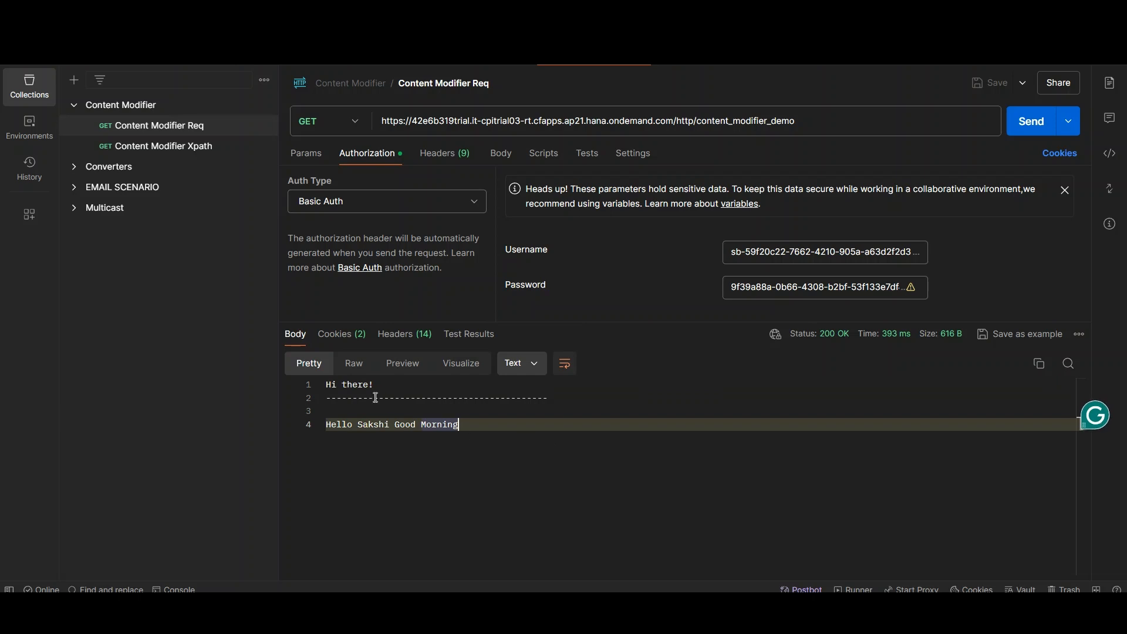
{"action": "left_click_drag", "start_coordinate": [374, 384], "coordinate": [319, 384]}
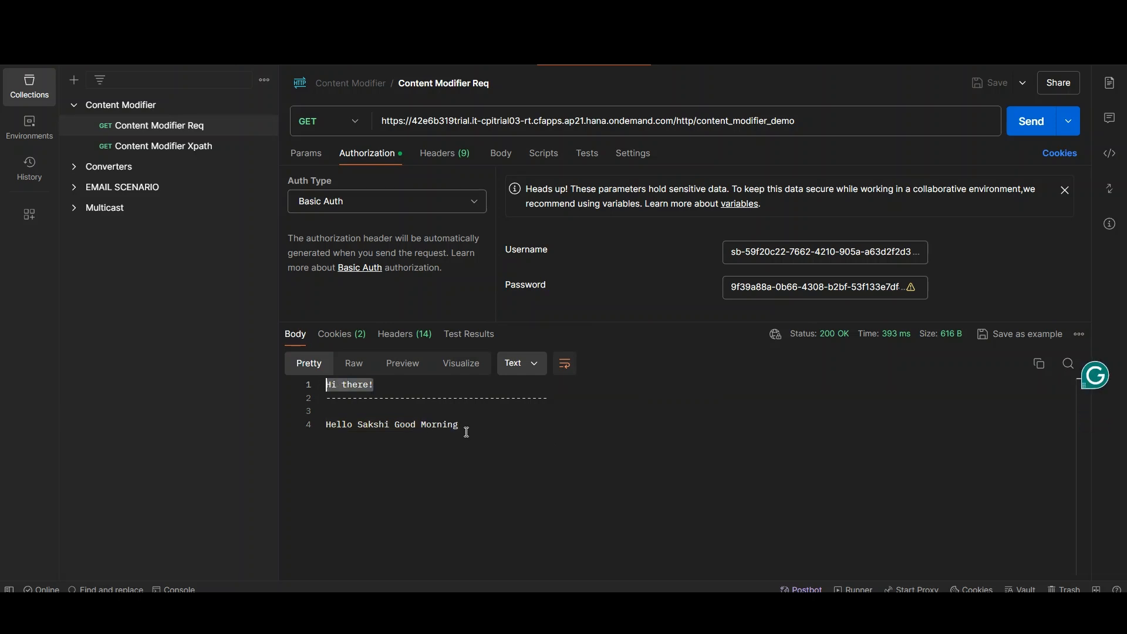
{"action": "left_click_drag", "start_coordinate": [461, 426], "coordinate": [324, 427]}
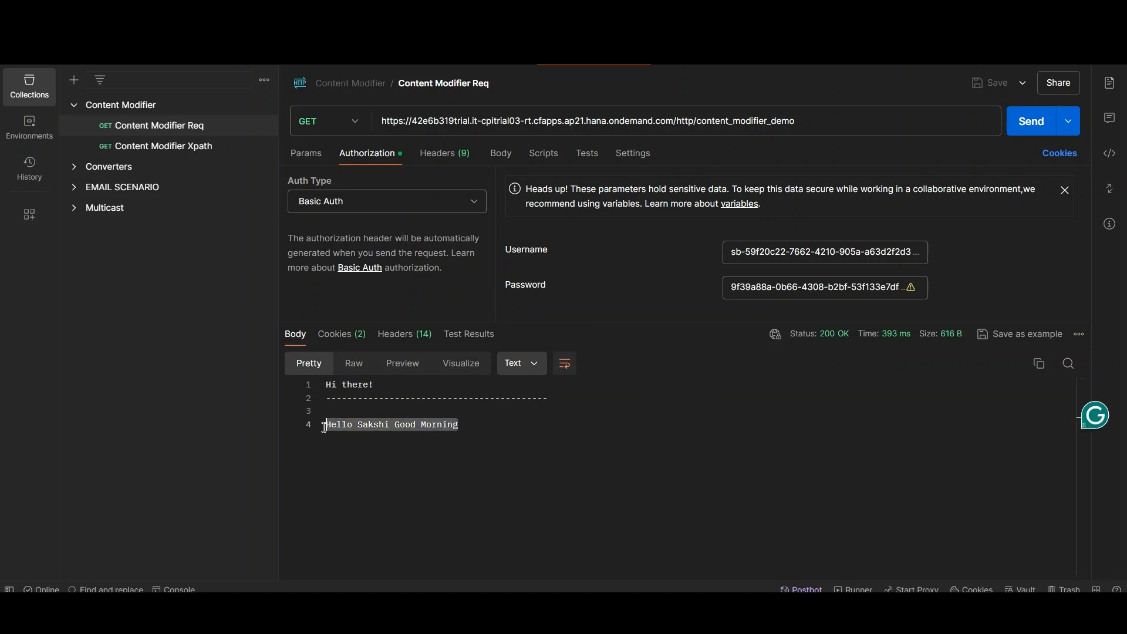
{"action": "left_click", "coordinate": [568, 460]}
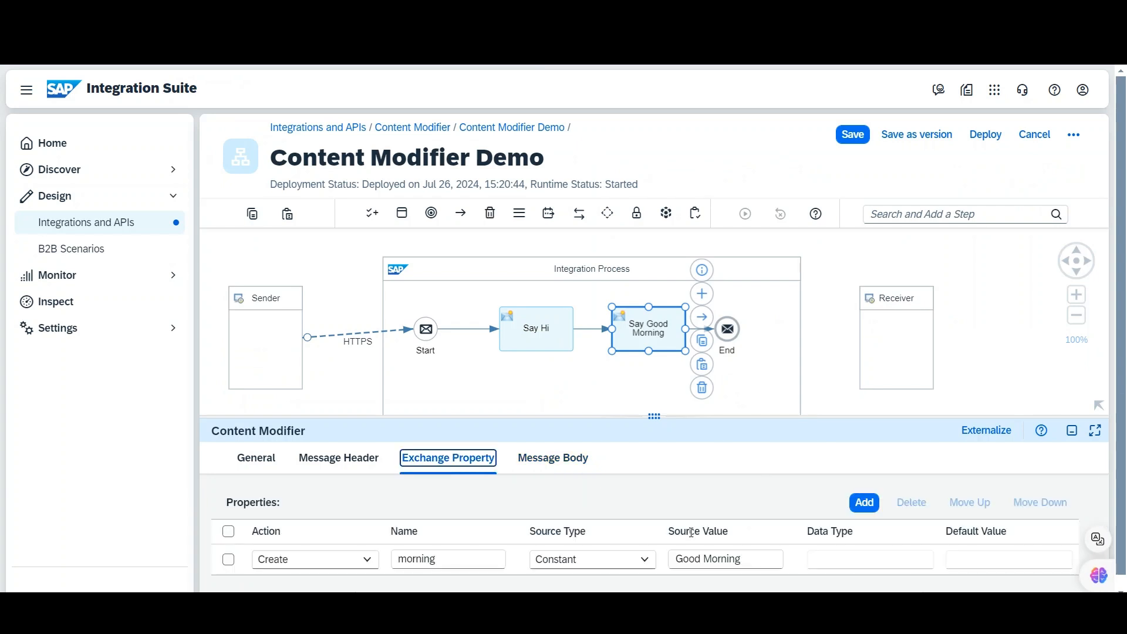
Review the available source types for the morning exchange property of Say Good Morning in the flow editor.
{"action": "left_click", "coordinate": [652, 572]}
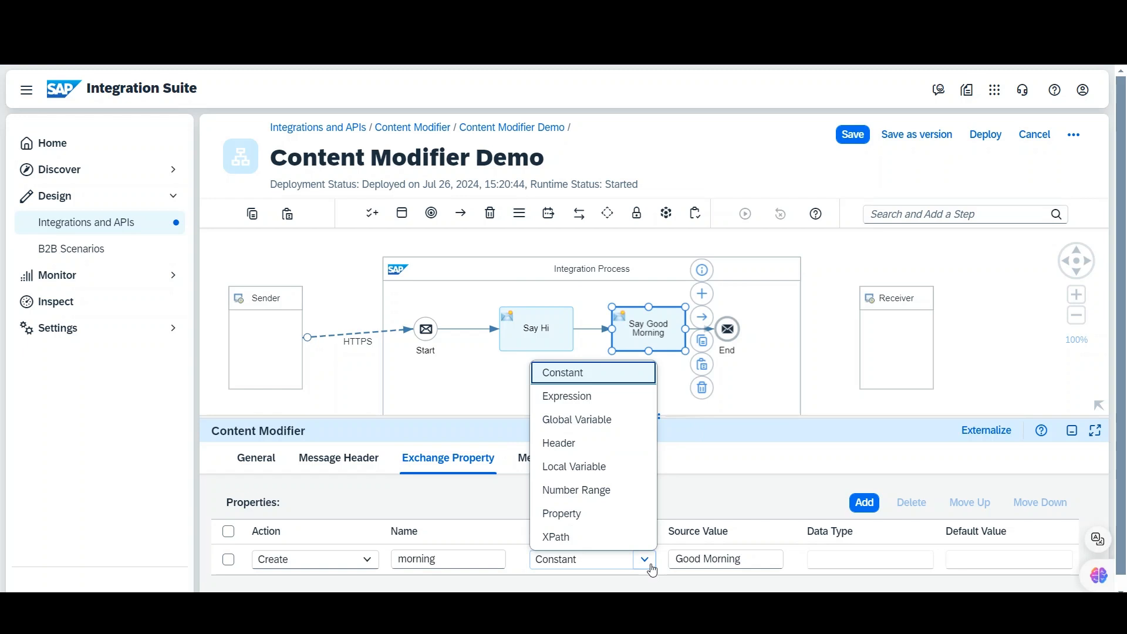
{"action": "left_click", "coordinate": [698, 503]}
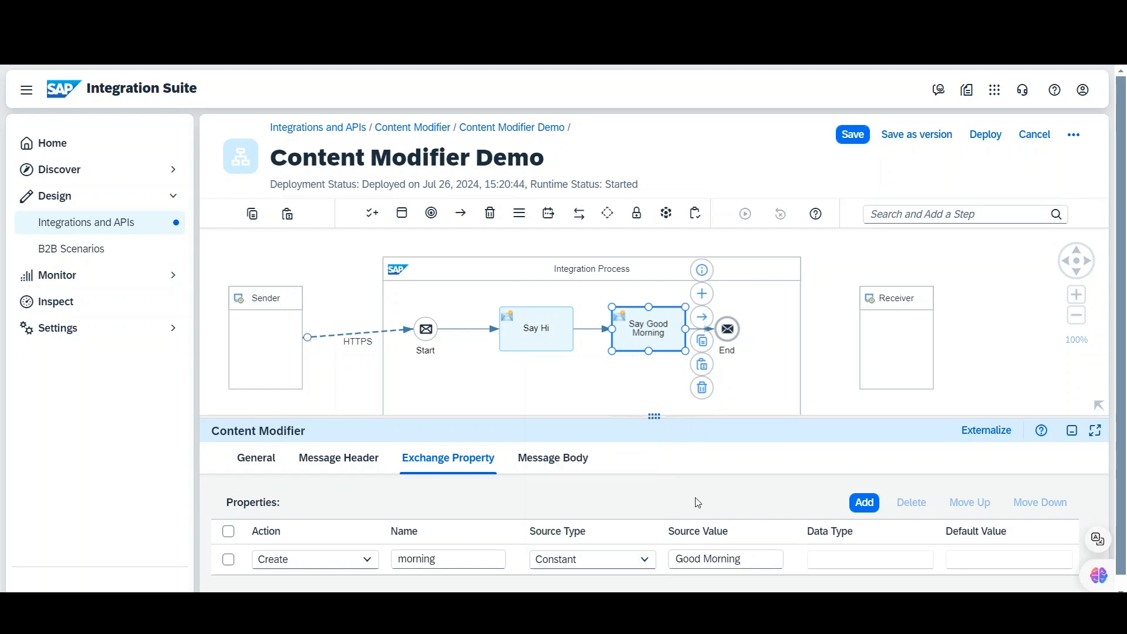